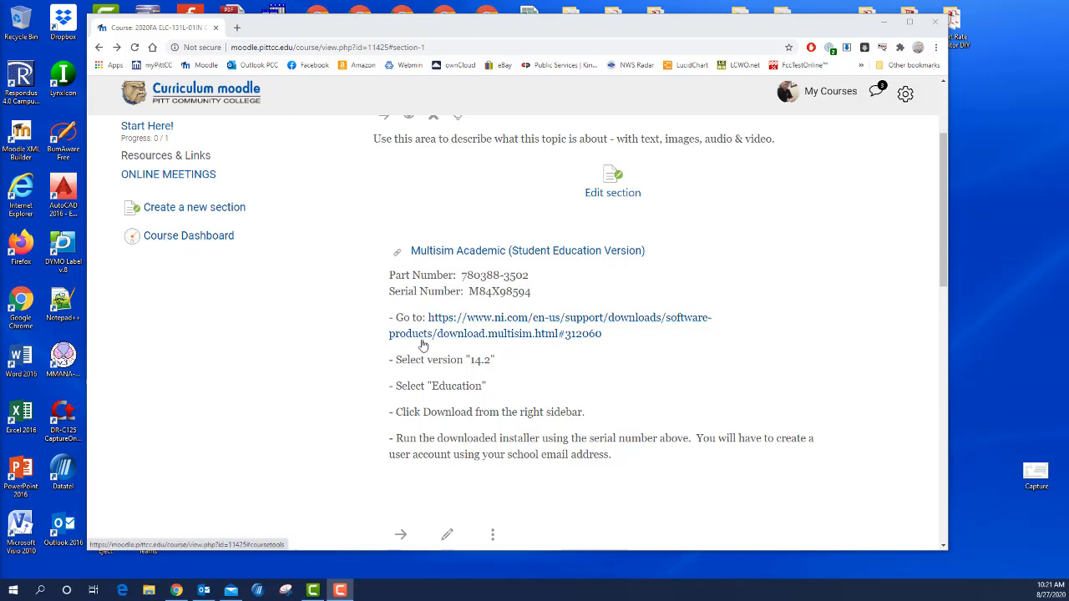
Open the Multisim download link from the course page in a new tab, and copy the Multisim serial number
right_click(475, 337)
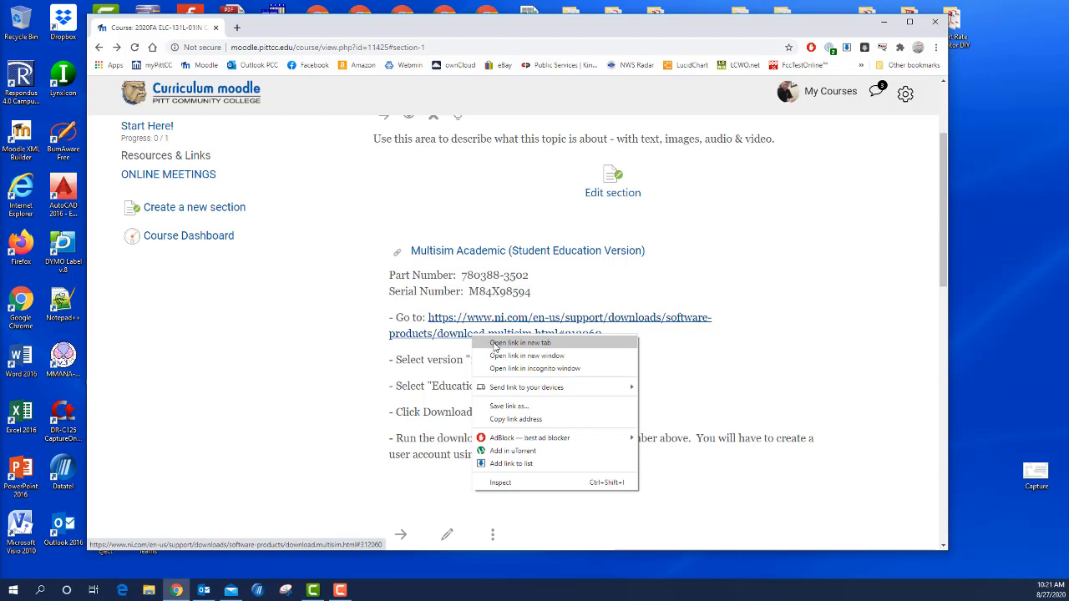
left_click(496, 345)
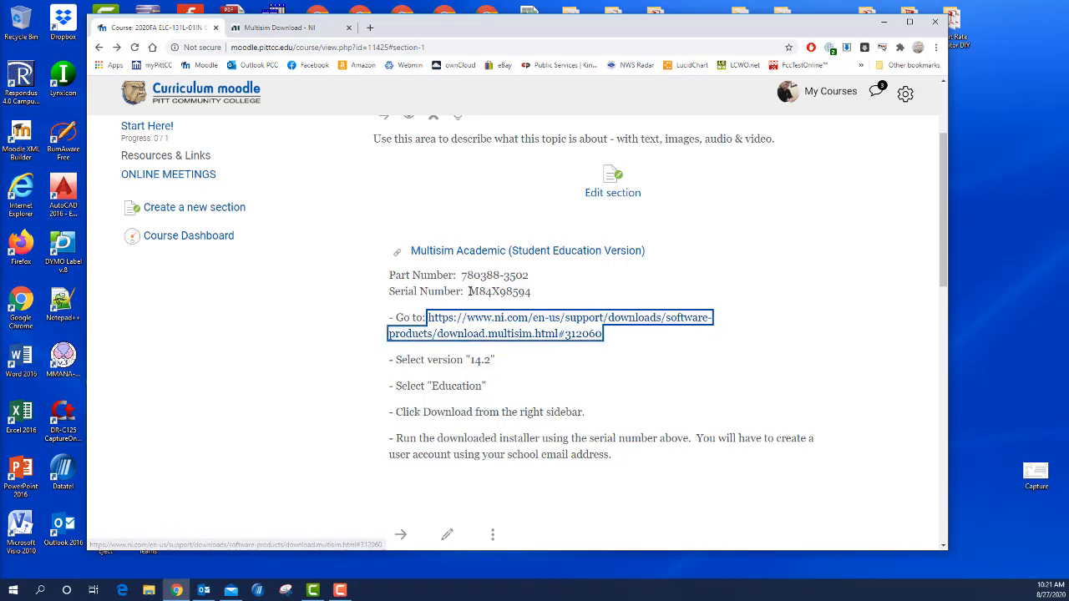
left_click_drag(468, 292, 531, 294)
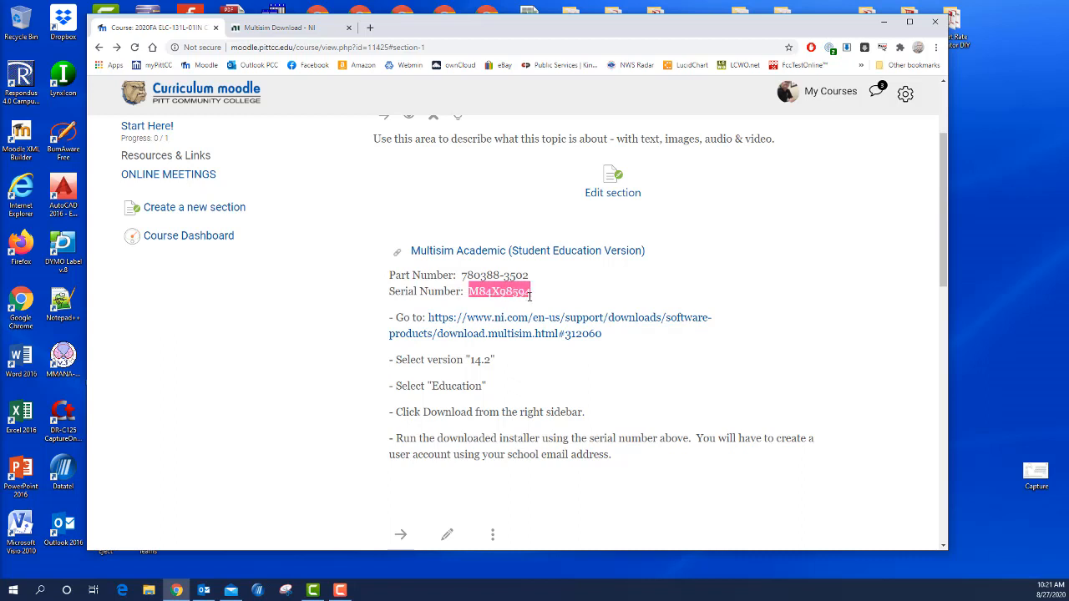
right_click(512, 293)
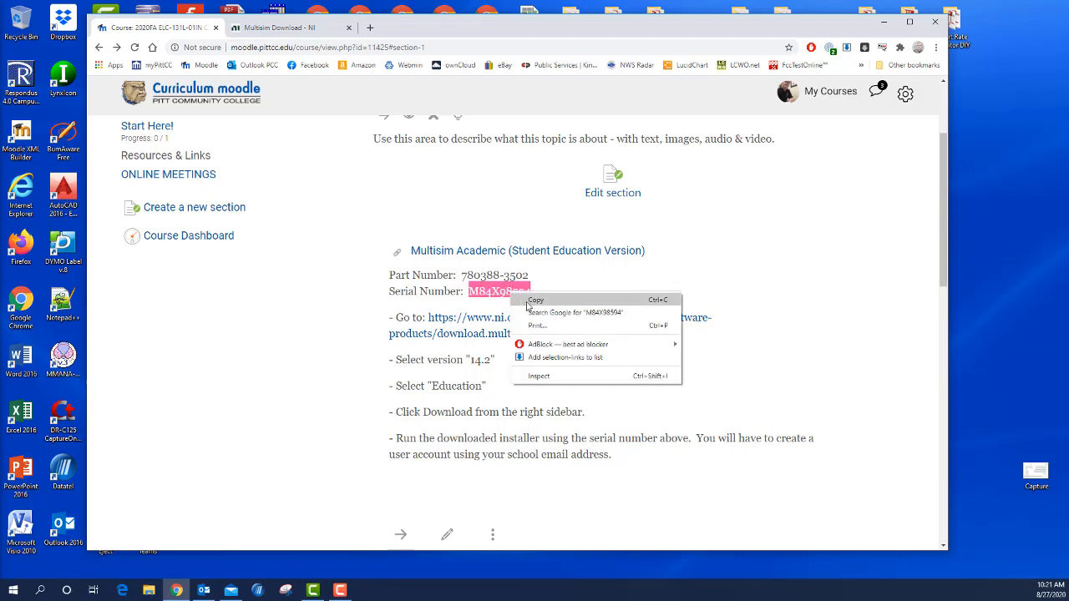
left_click(528, 306)
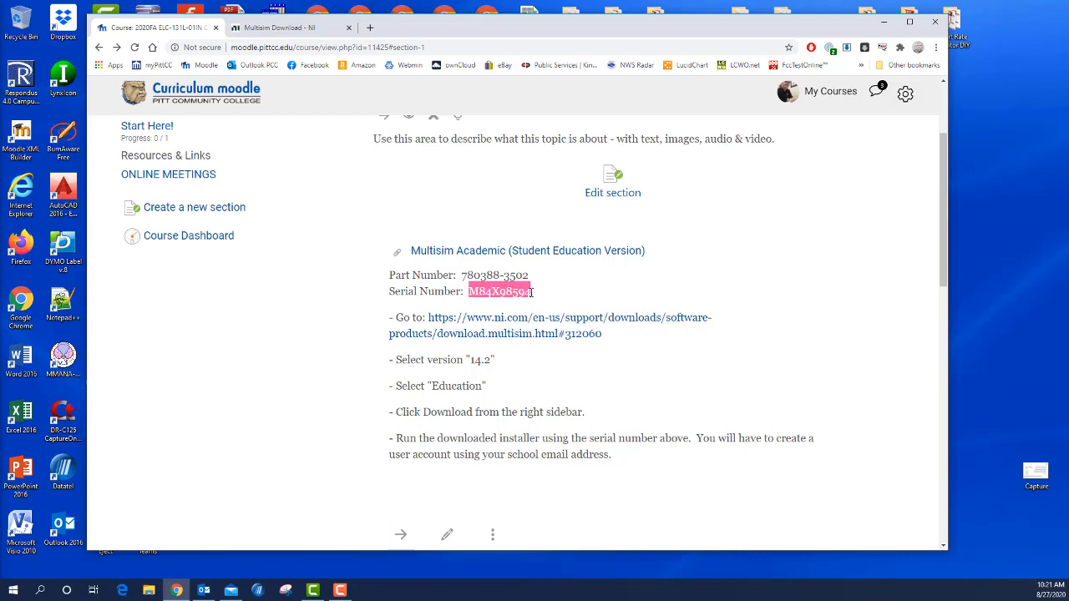
left_click(536, 298)
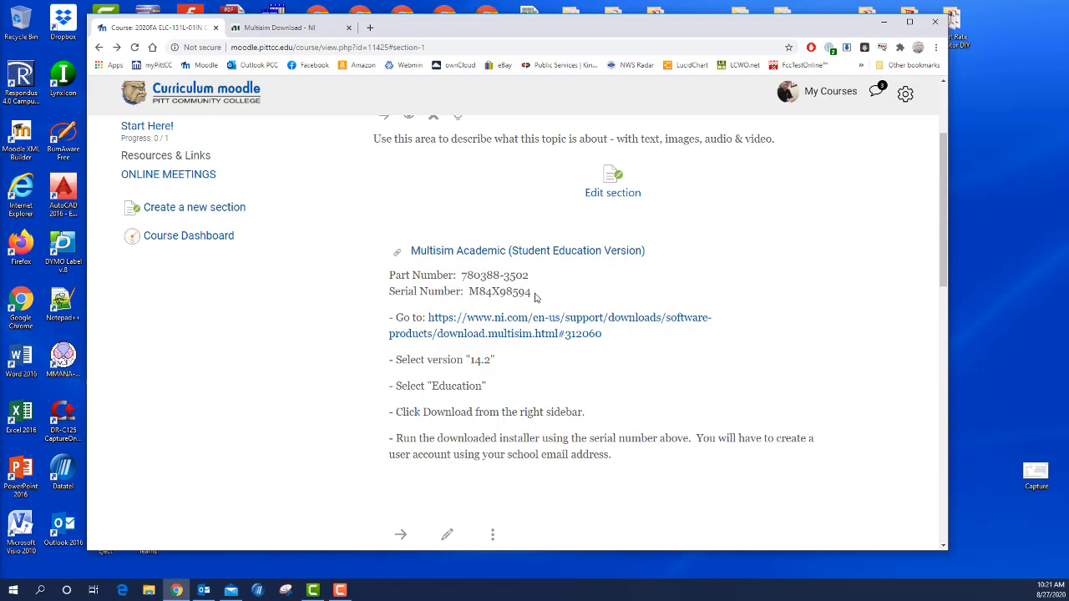
Switch to the Multisim download page and accept the site's cookies
left_click(315, 31)
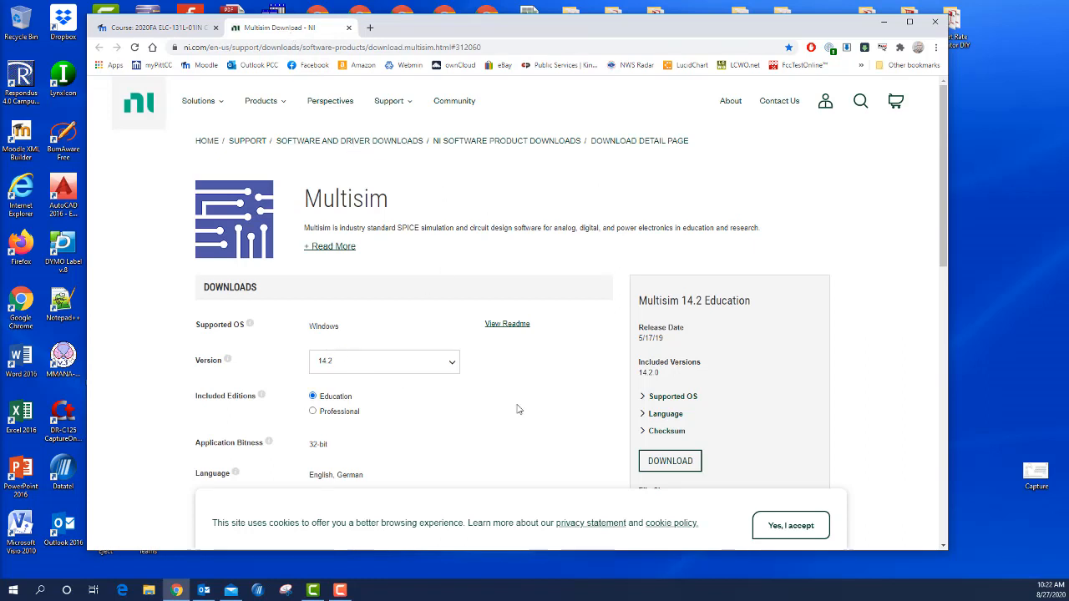
scroll(863, 315, "down", 1)
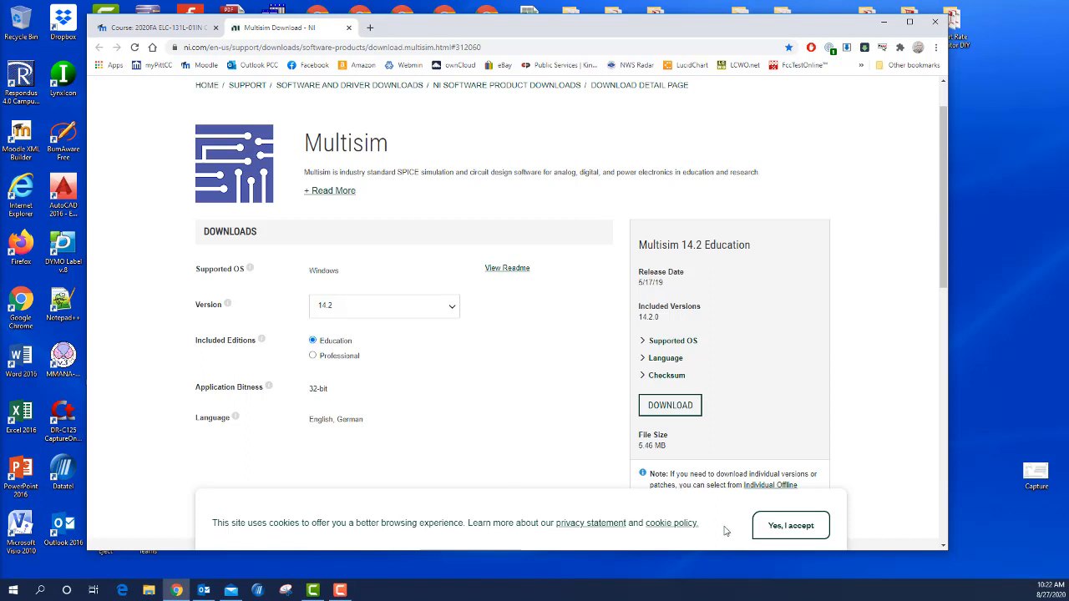
left_click(787, 526)
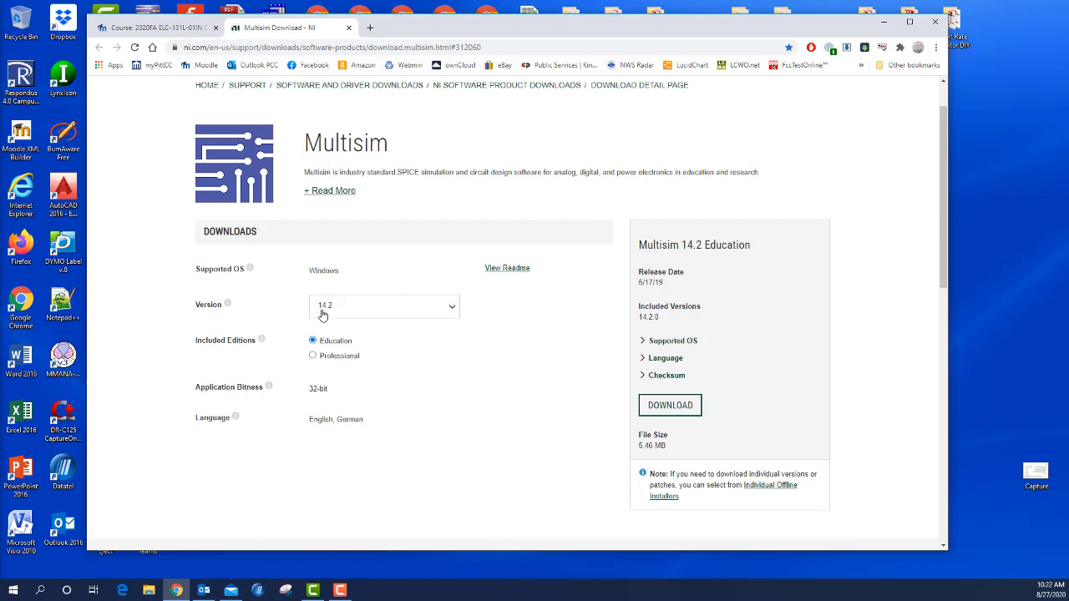
Check the available Multisim versions, keep 14.2 with the Education edition, and request the download
left_click(445, 309)
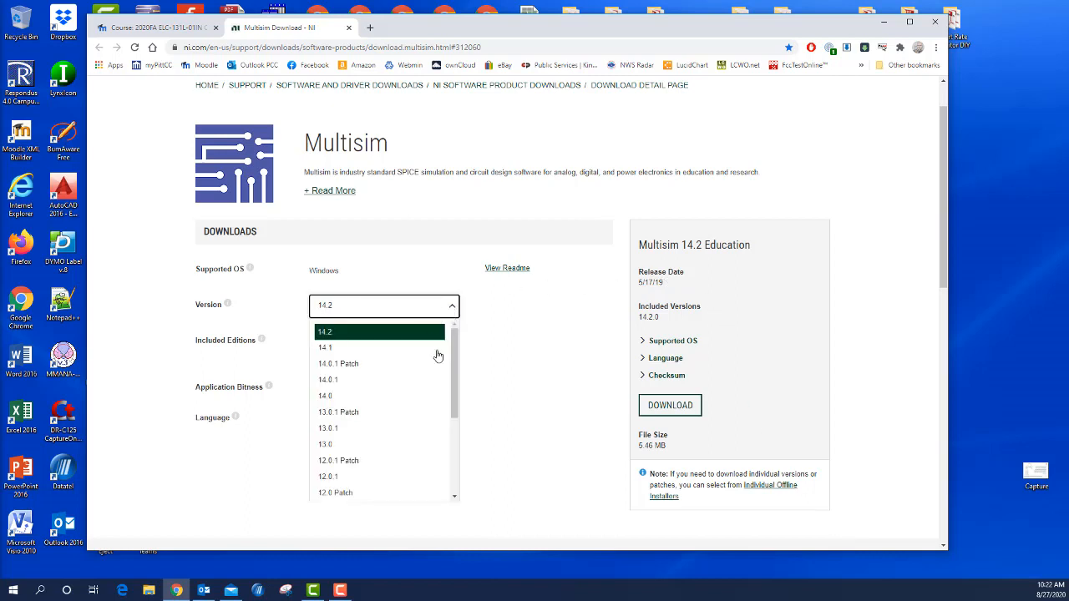
scroll(459, 401, "down", 2)
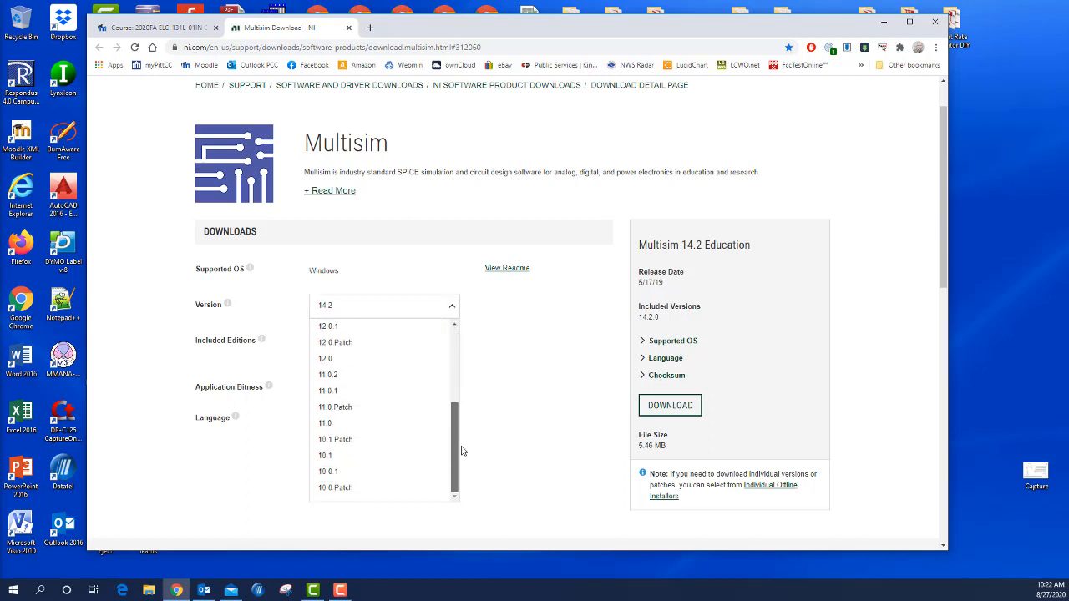
scroll(459, 393, "up", 3)
left_click(454, 314)
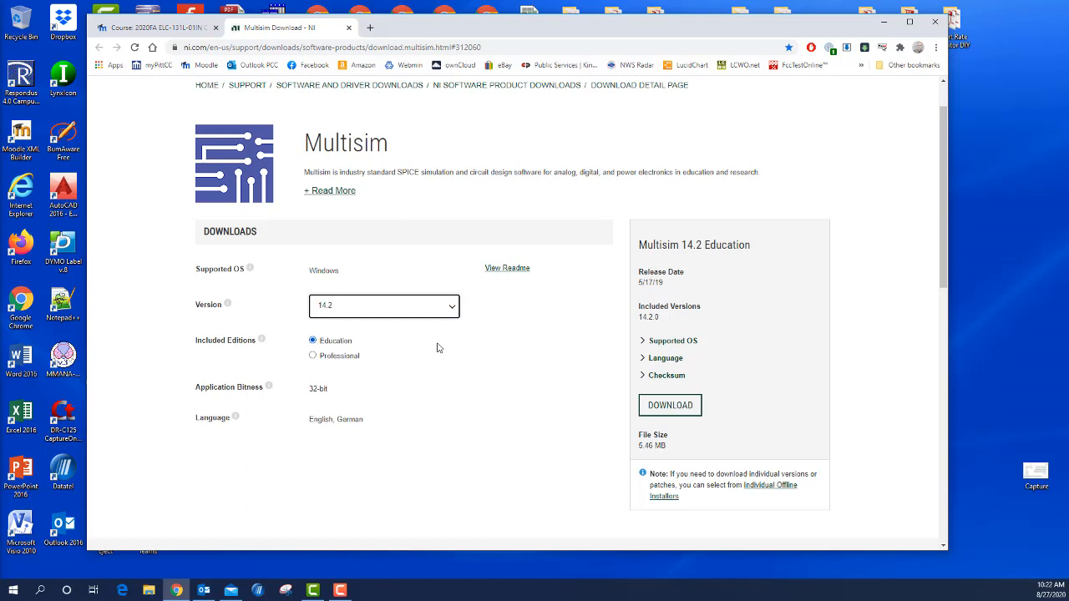
left_click(675, 411)
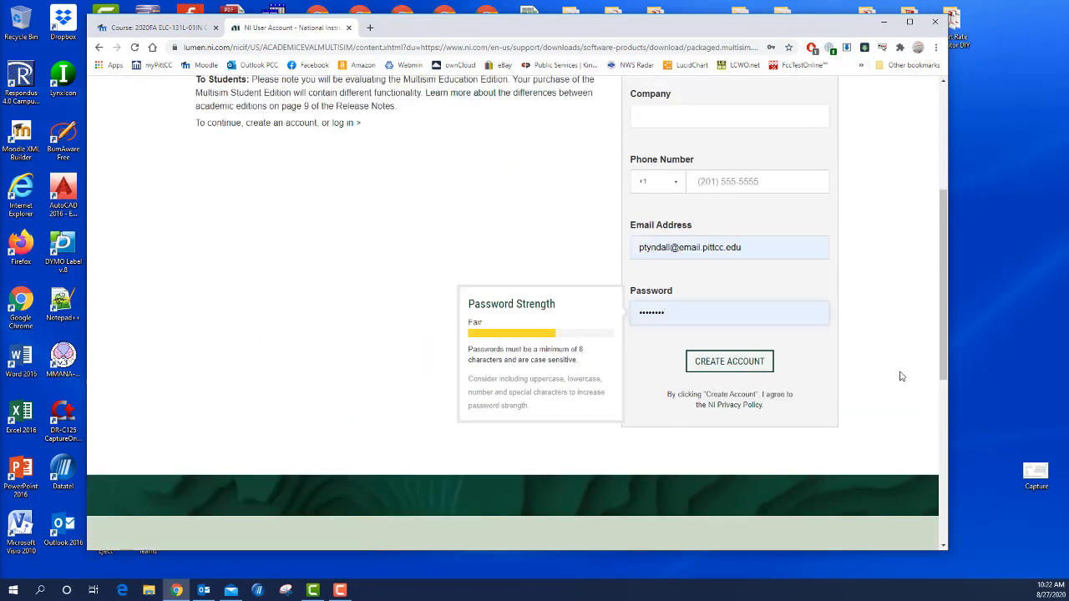
Examine the fields and role choices of the NI user account form, and close the page
scroll(898, 379, "up", 3)
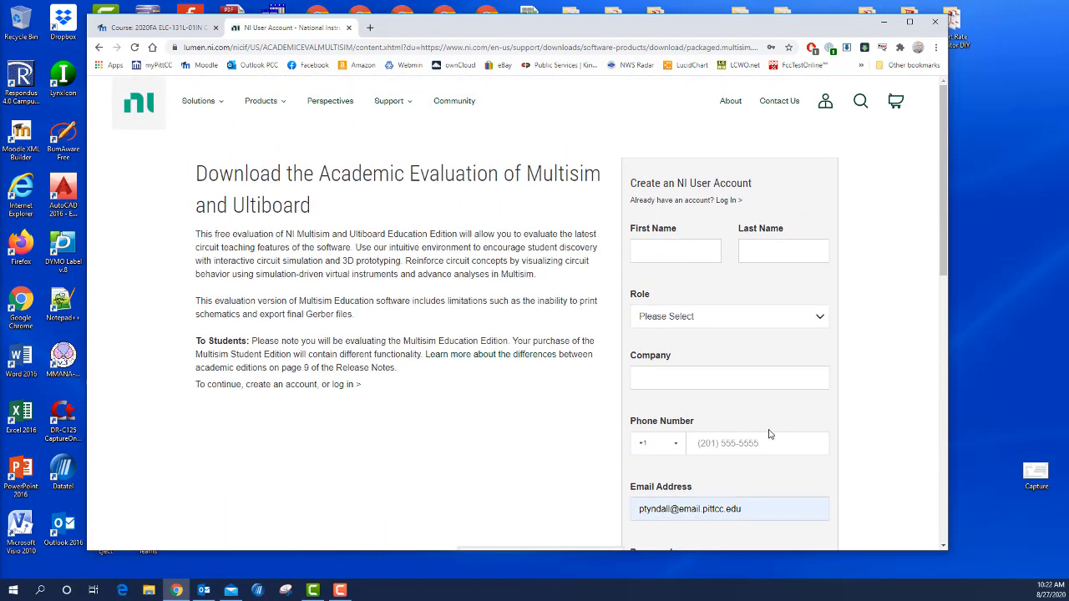
scroll(692, 493, "down", 2)
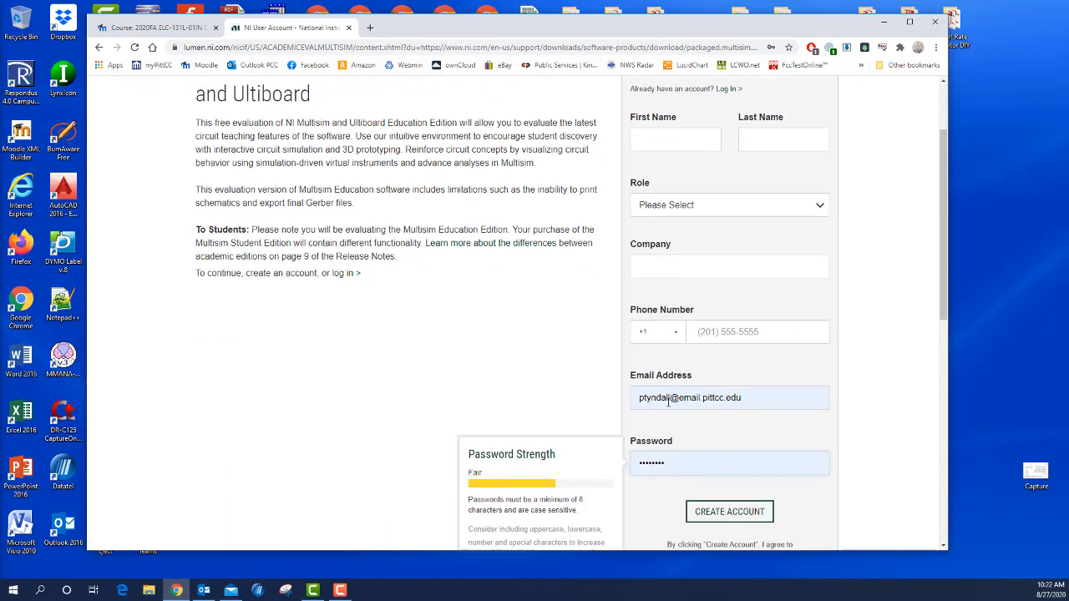
scroll(883, 456, "up", 2)
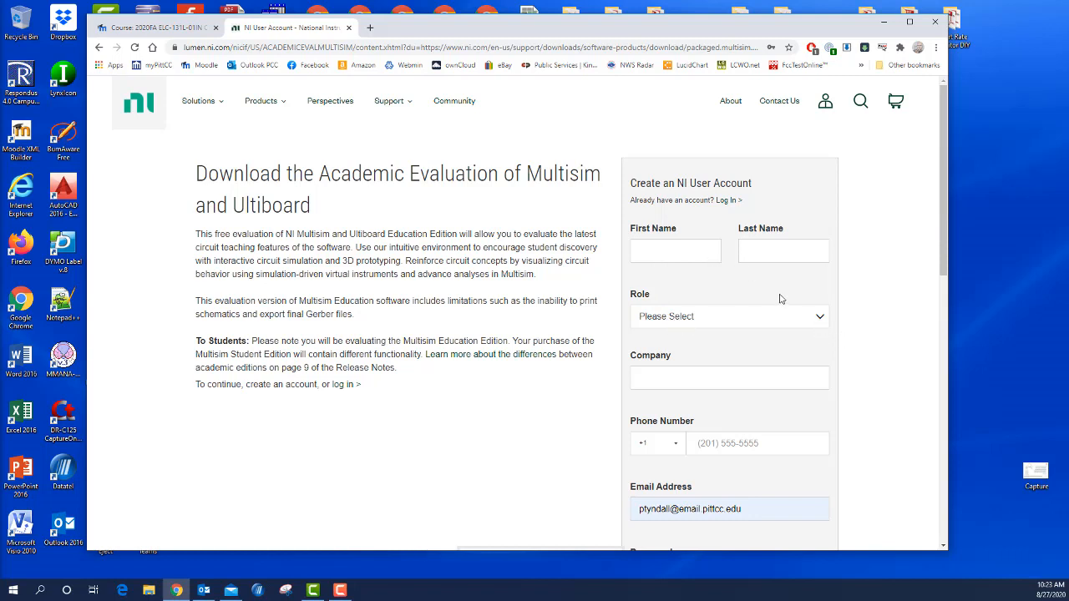
left_click(819, 323)
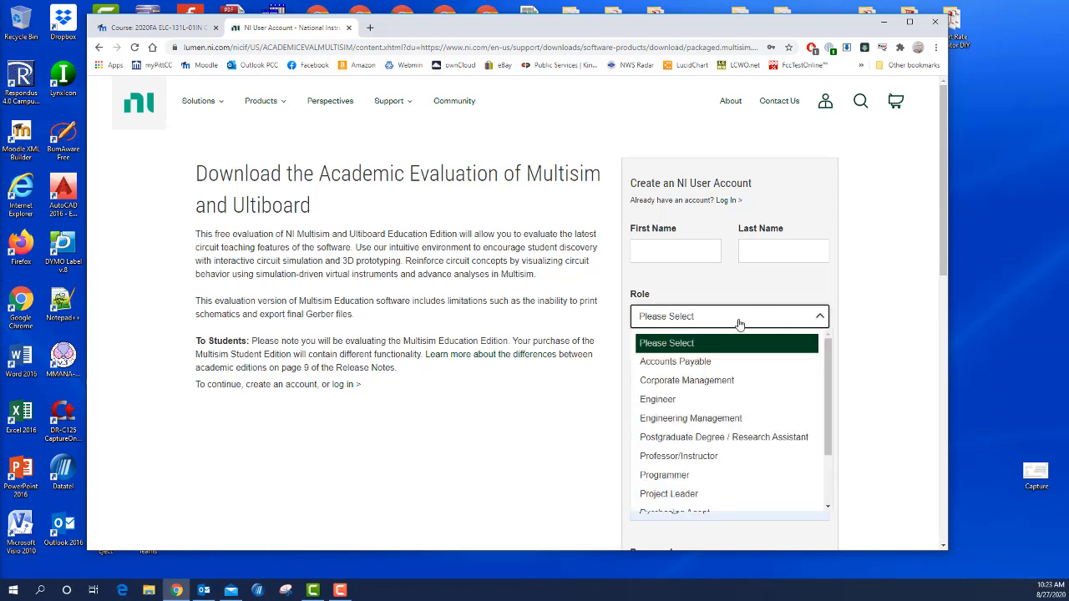
scroll(690, 421, "down", 2)
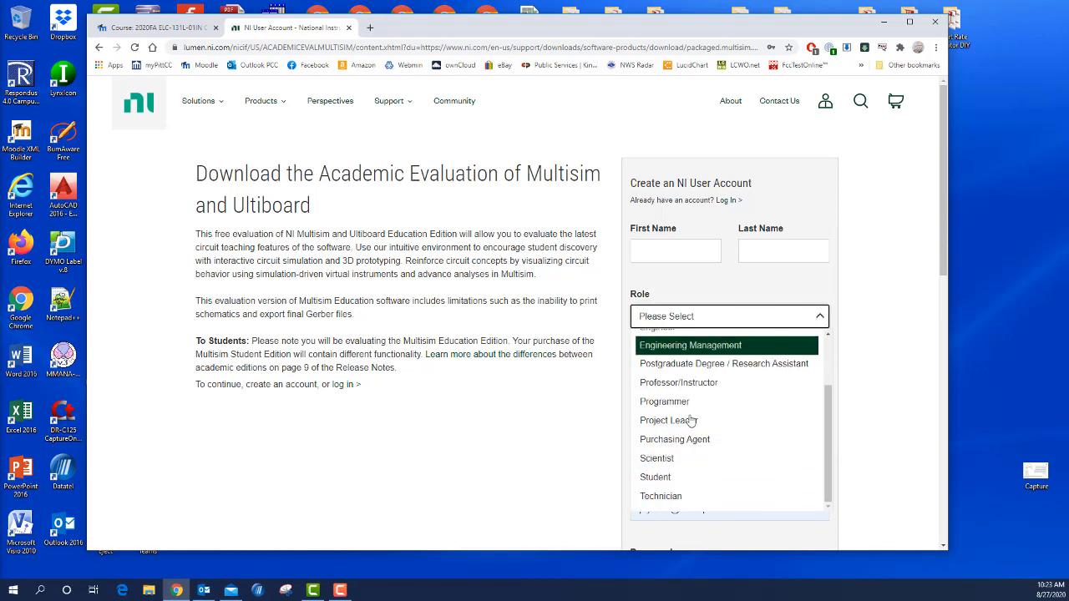
left_click(867, 262)
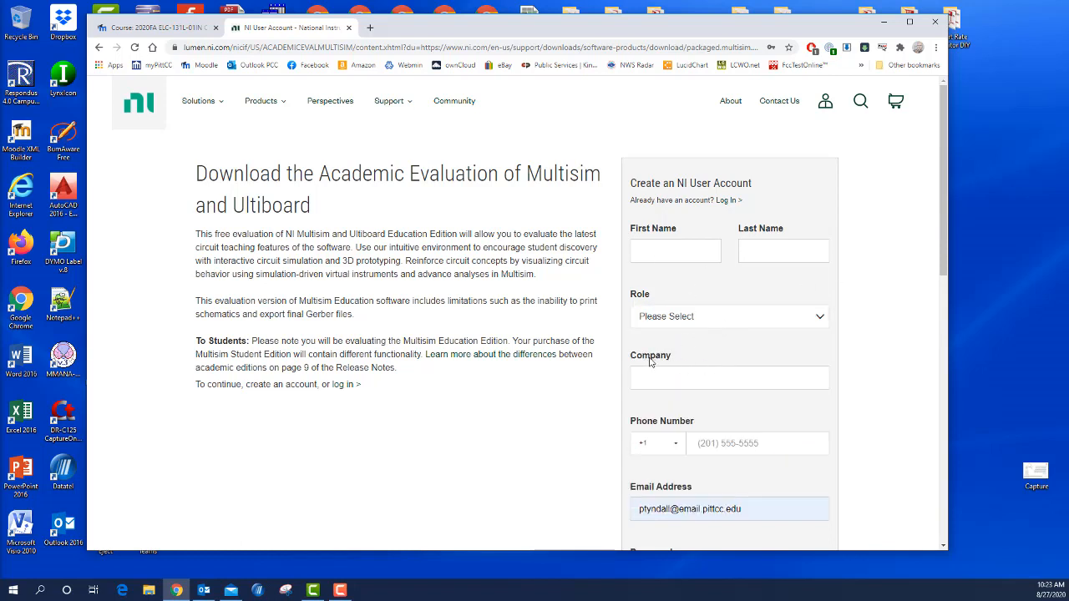
scroll(890, 331, "down", 2)
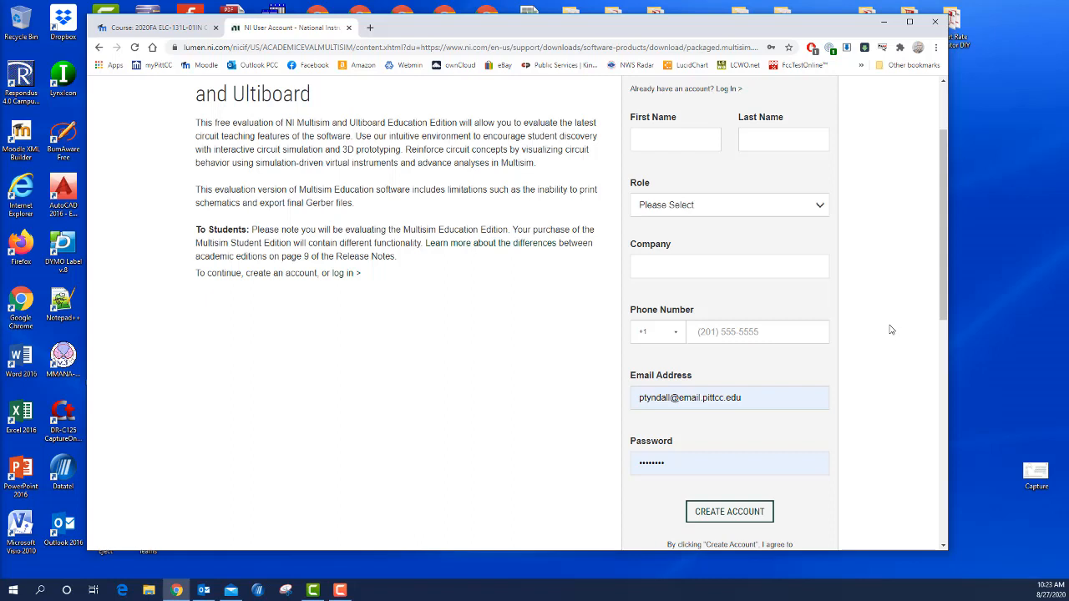
scroll(895, 336, "down", 1)
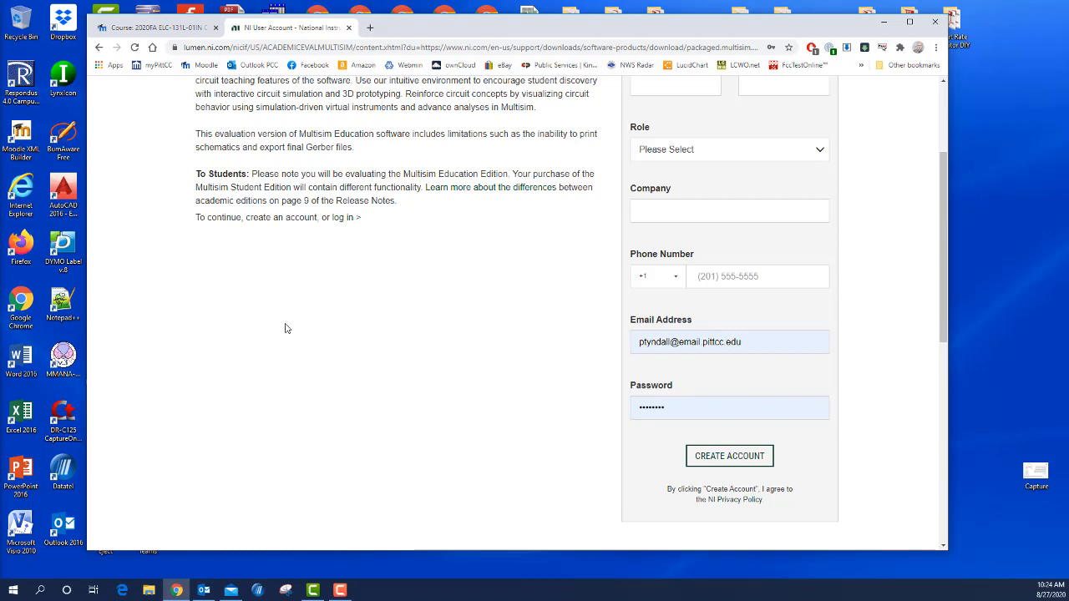
scroll(283, 330, "up", 3)
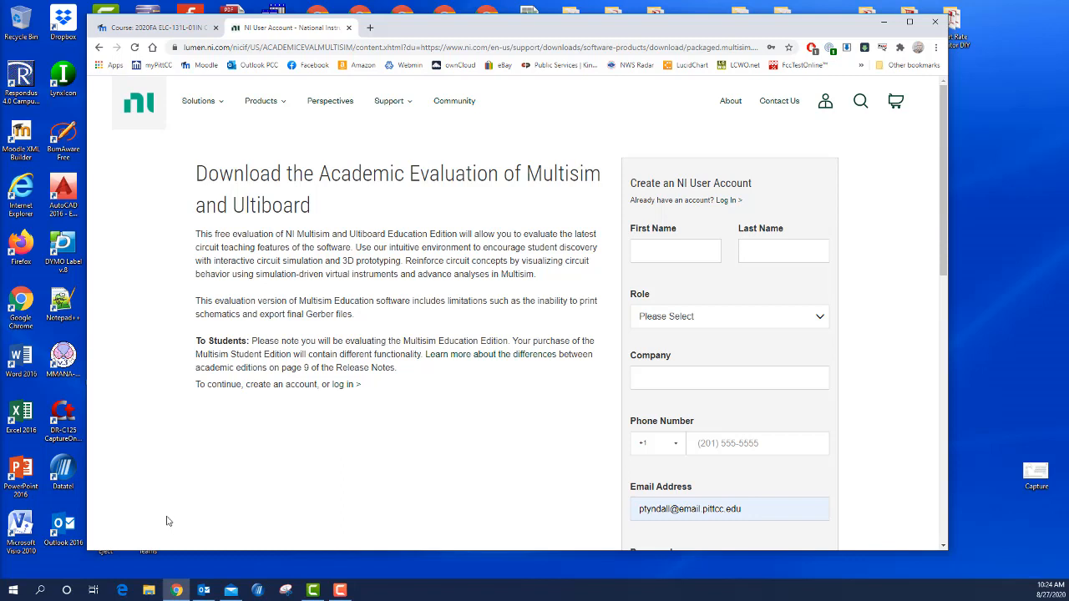
left_click(348, 28)
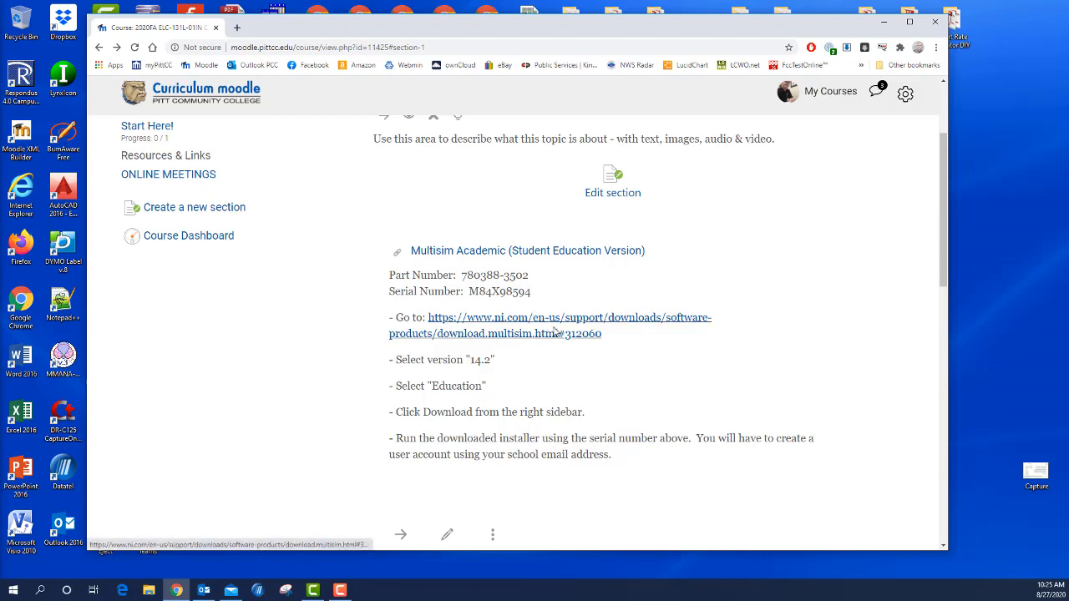
Minimize the browser and launch NI Update Service from the National Instruments program folder
left_click(885, 24)
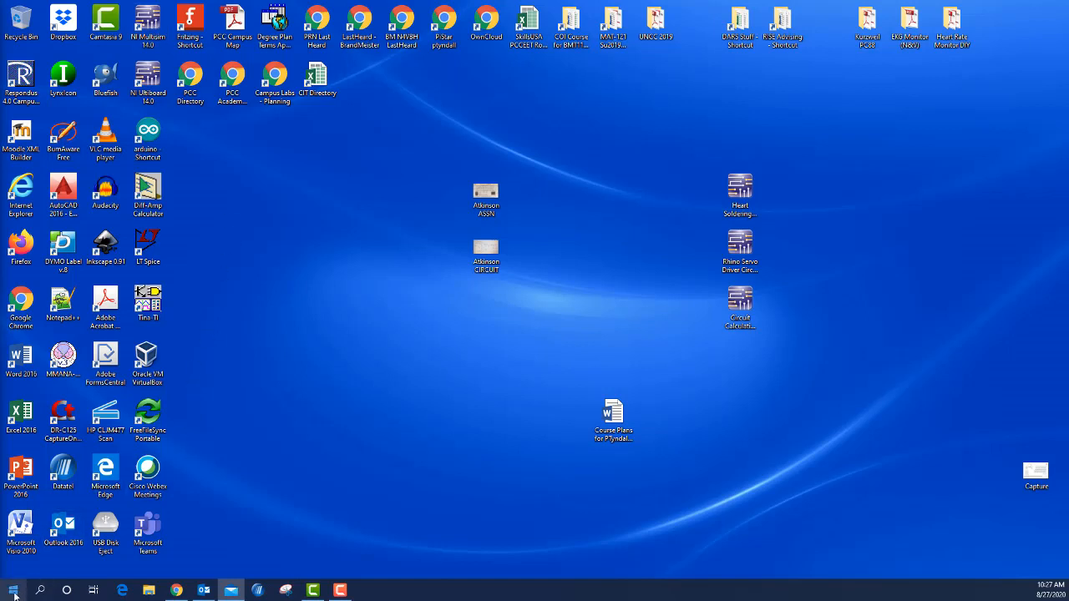
left_click(14, 593)
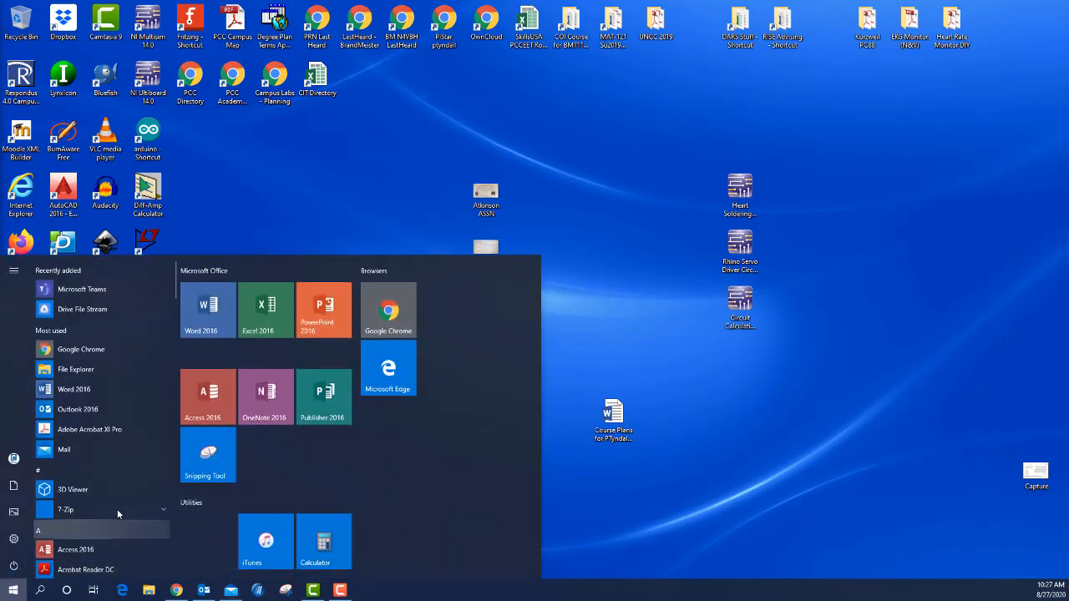
scroll(118, 510, "down", 10)
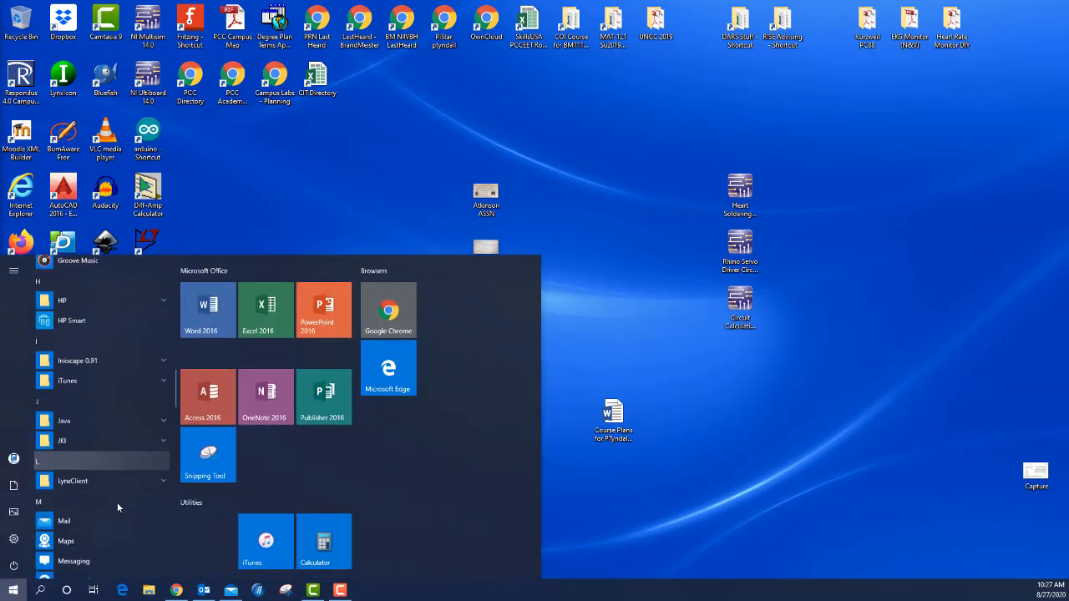
scroll(117, 502, "down", 8)
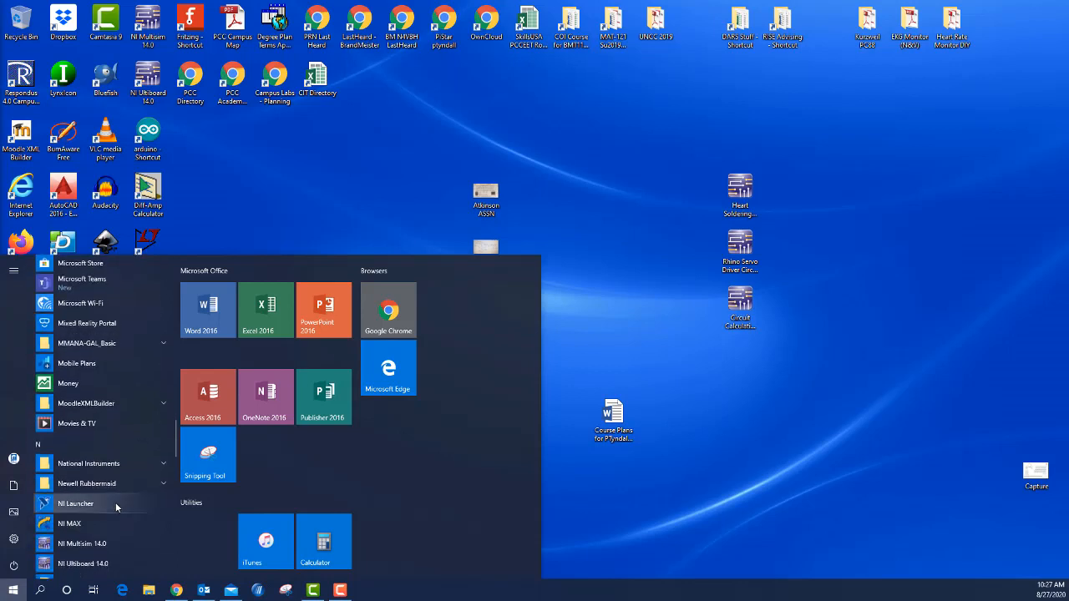
scroll(116, 507, "down", 1)
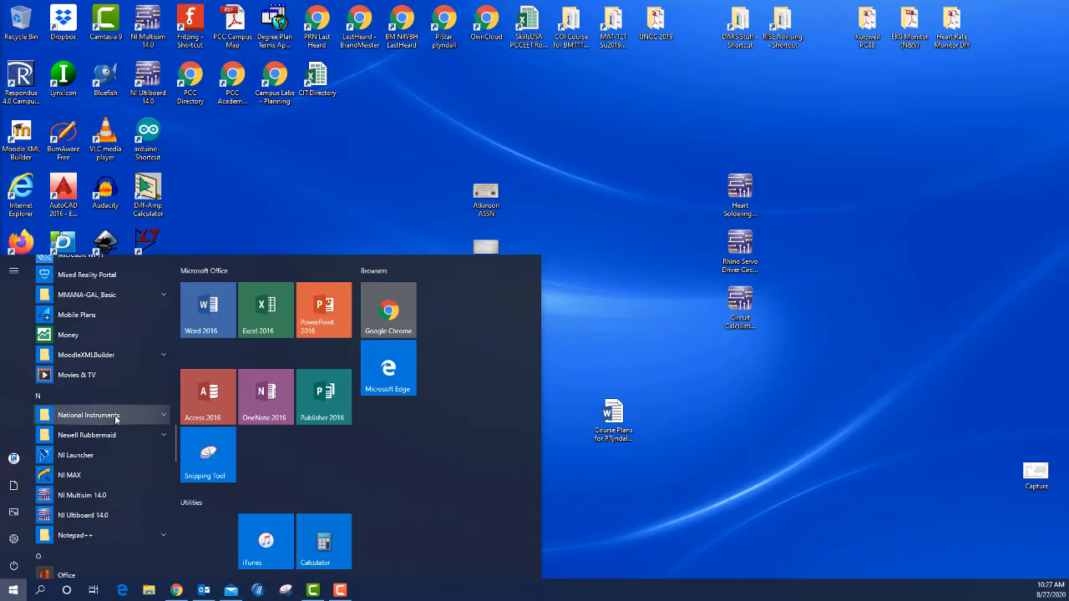
left_click(147, 415)
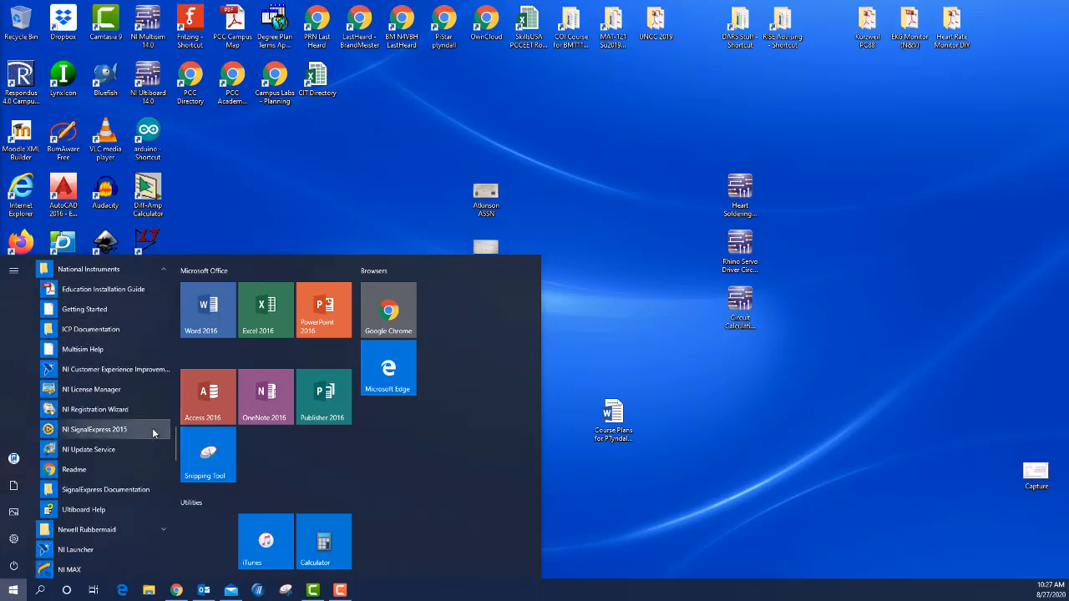
left_click(104, 452)
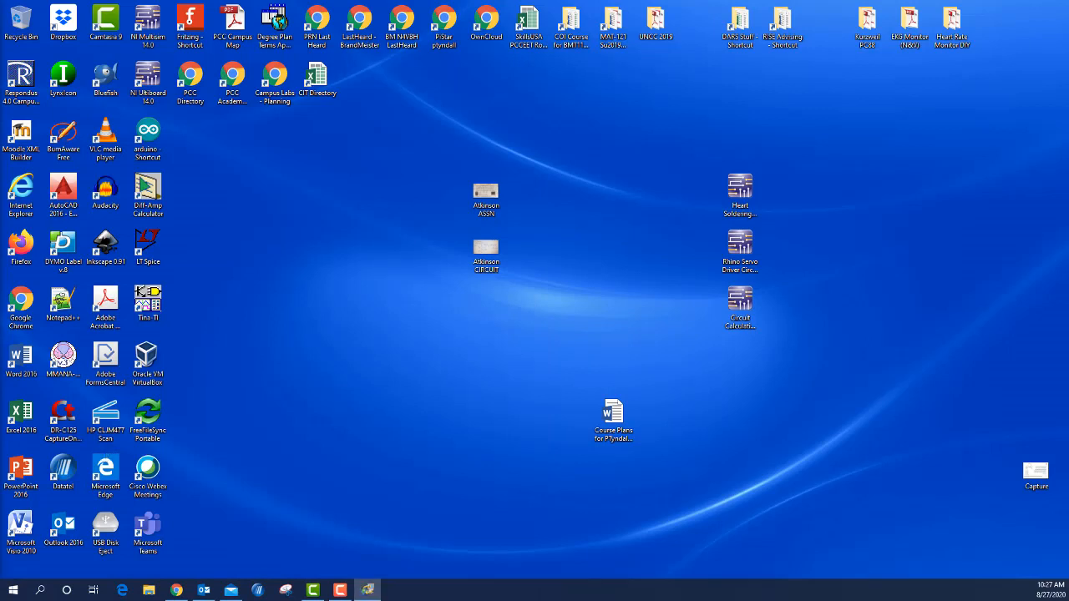
Move the NI Update Service window clear of the desktop's edge and look into its preferences and file commands
left_click_drag(0, 152, 407, 154)
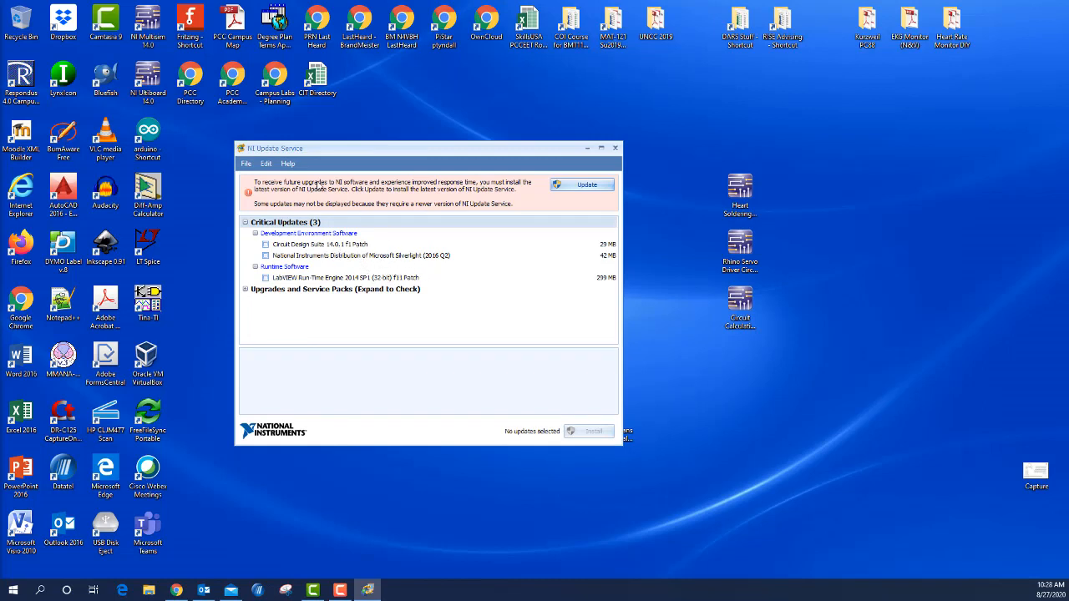
left_click(245, 163)
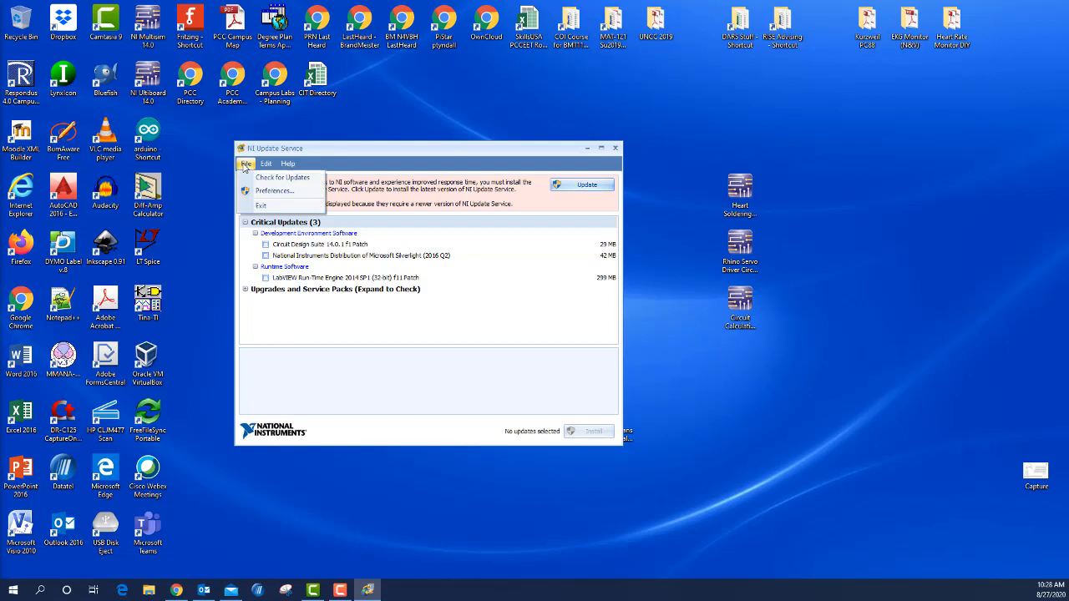
left_click(257, 191)
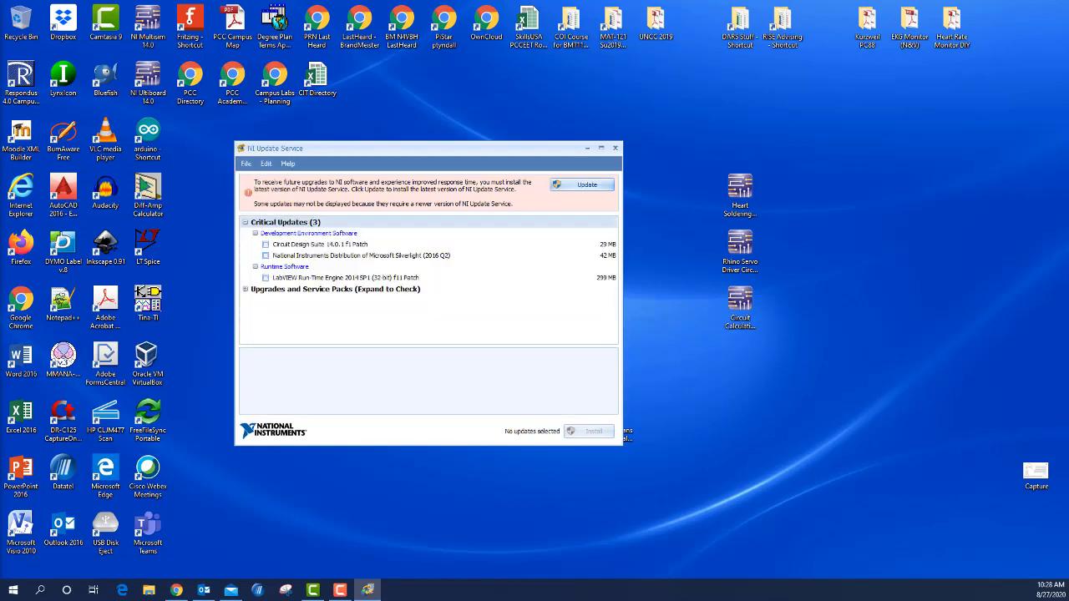
left_click(246, 164)
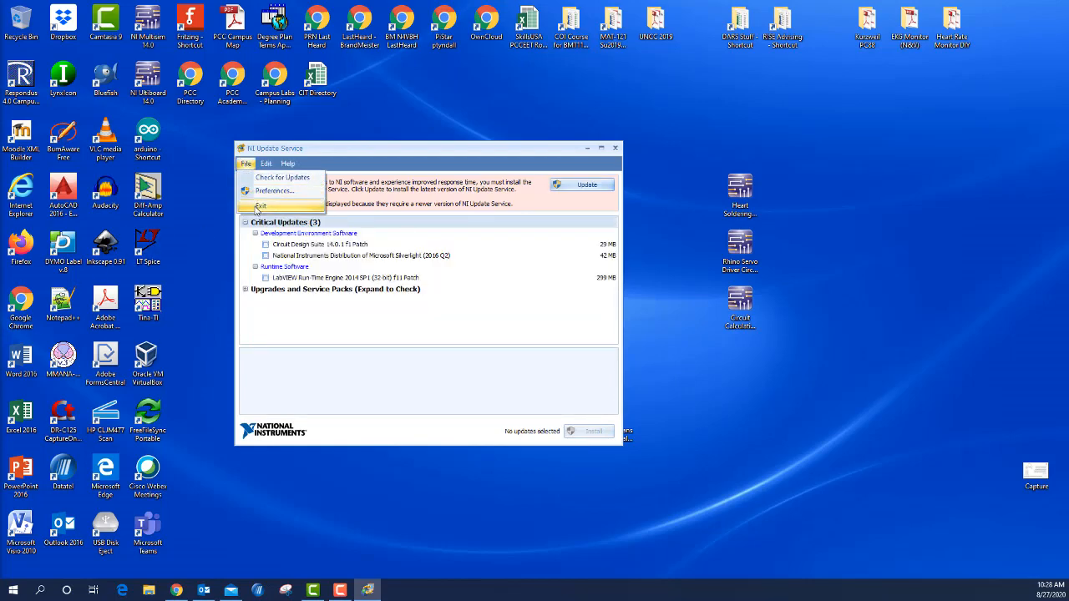
left_click(250, 166)
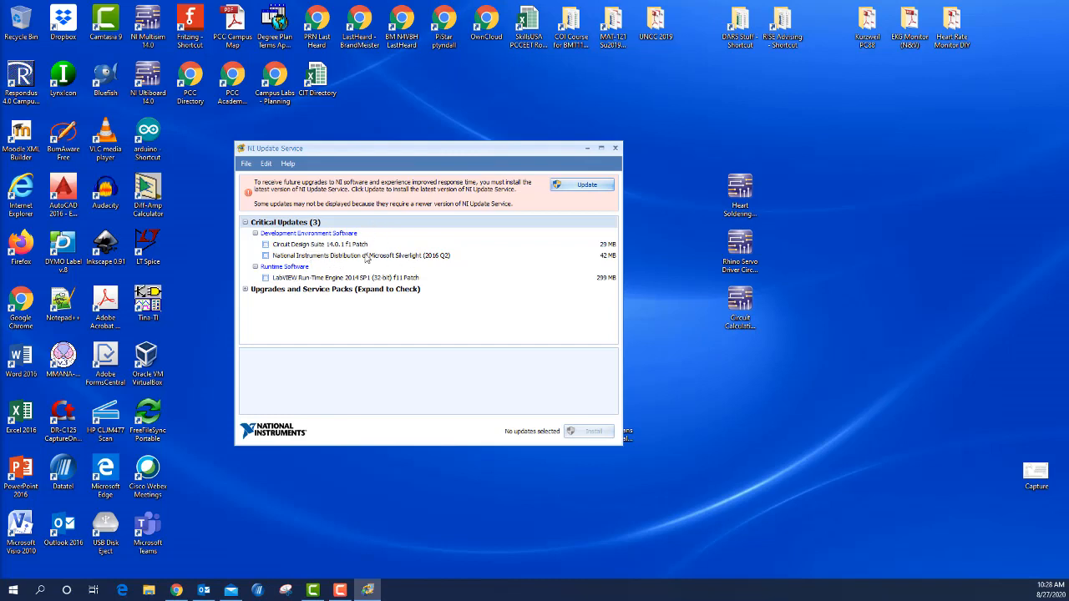
Close NI Update Service, launch NI Multisim 14.0 from the desktop, and shift its window clear of the screen's edge
left_click(616, 149)
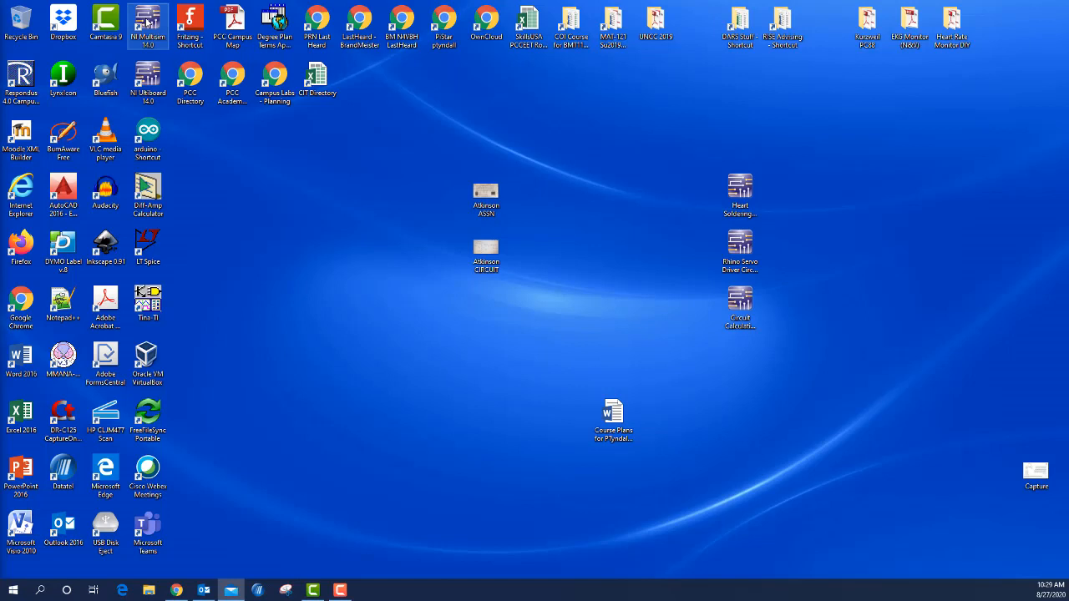
left_click(153, 23)
double_click(152, 23)
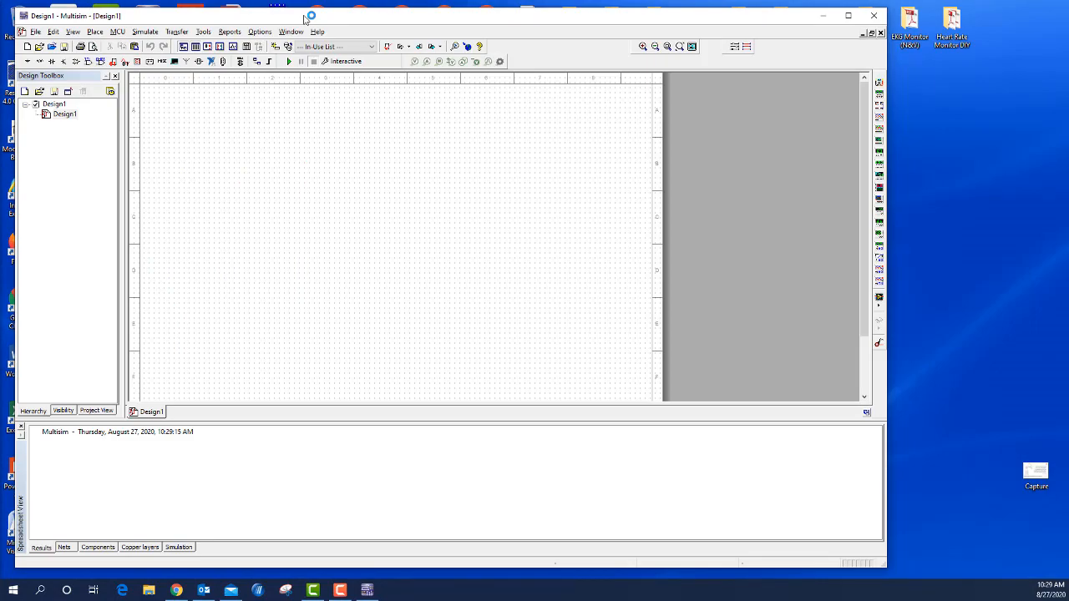
left_click_drag(305, 18, 368, 20)
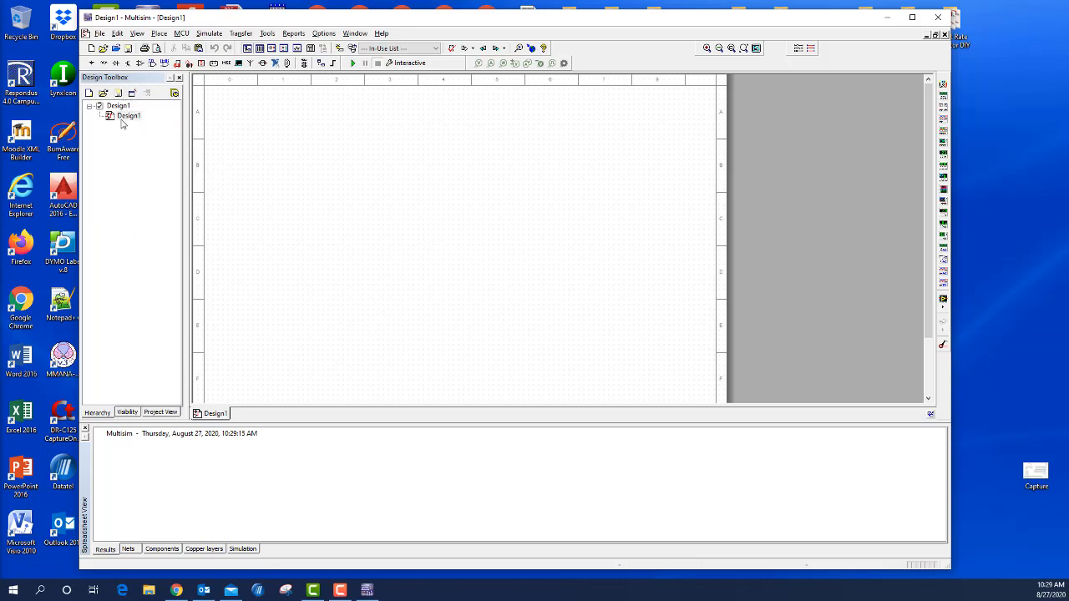
Shrink the Spreadsheet View to enlarge the drawing area, and close and restore the Design Toolbox
left_click(178, 79)
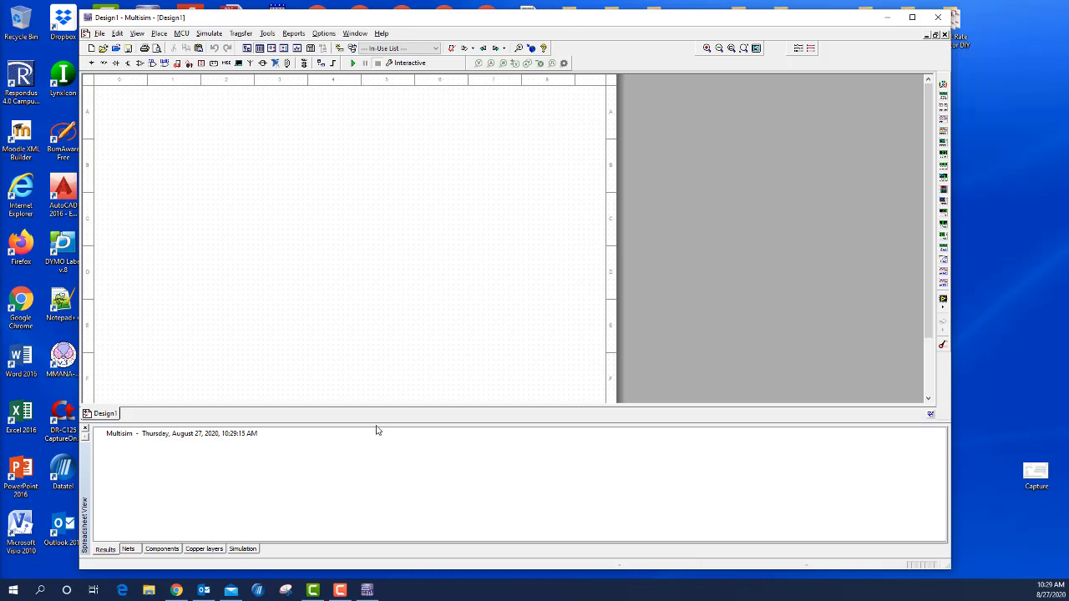
left_click_drag(376, 422, 376, 491)
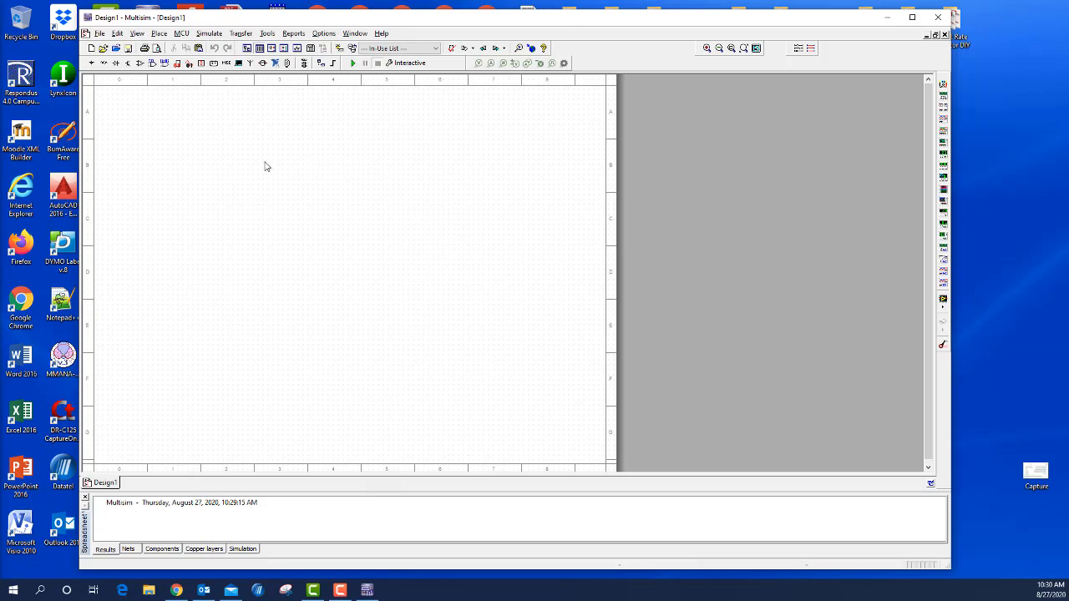
left_click(138, 33)
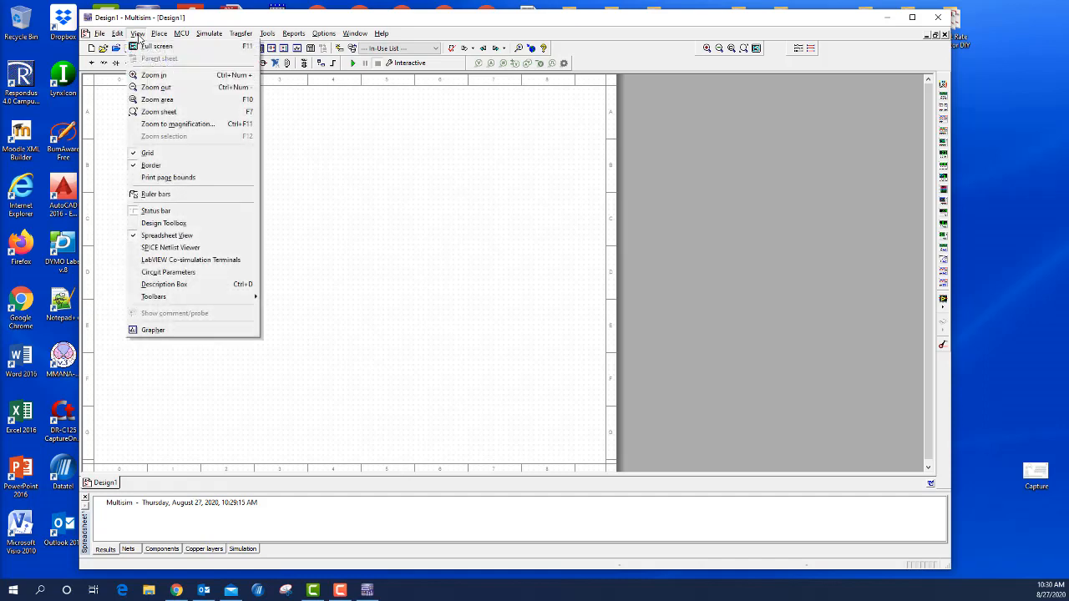
left_click(154, 224)
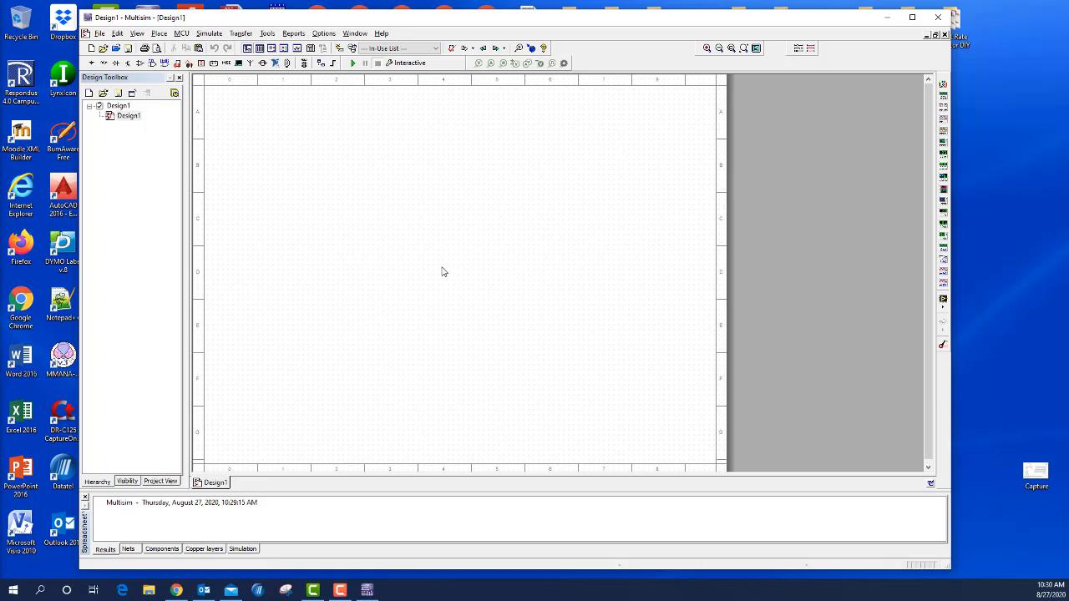
Examine the blank Design1 sheet at several zoom levels, from the whole page to a close-up
scroll(441, 271, "down", 2)
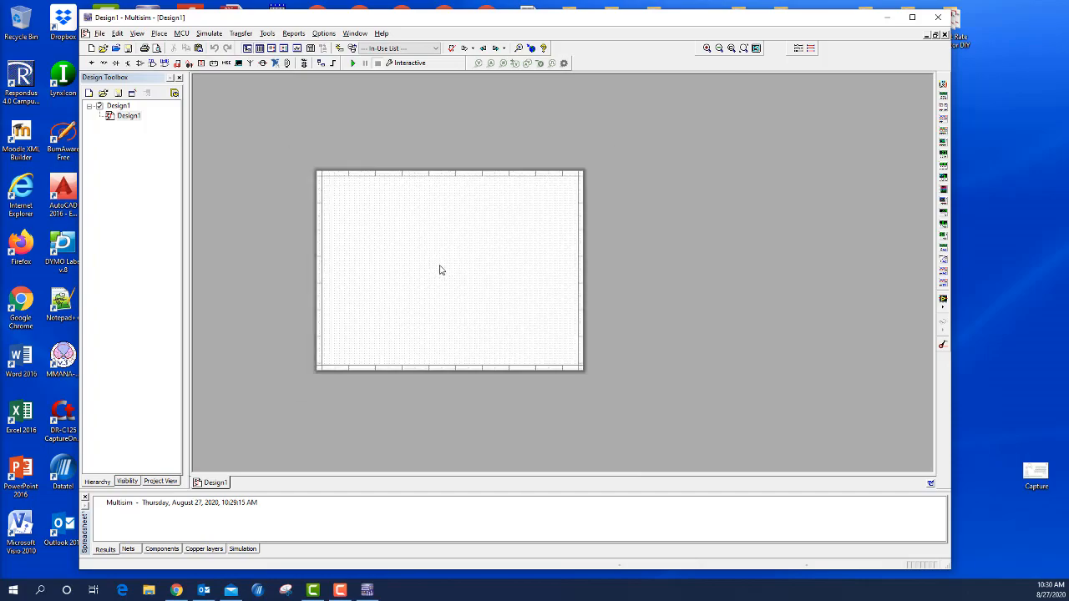
scroll(441, 270, "up", 4)
scroll(441, 270, "down", 3)
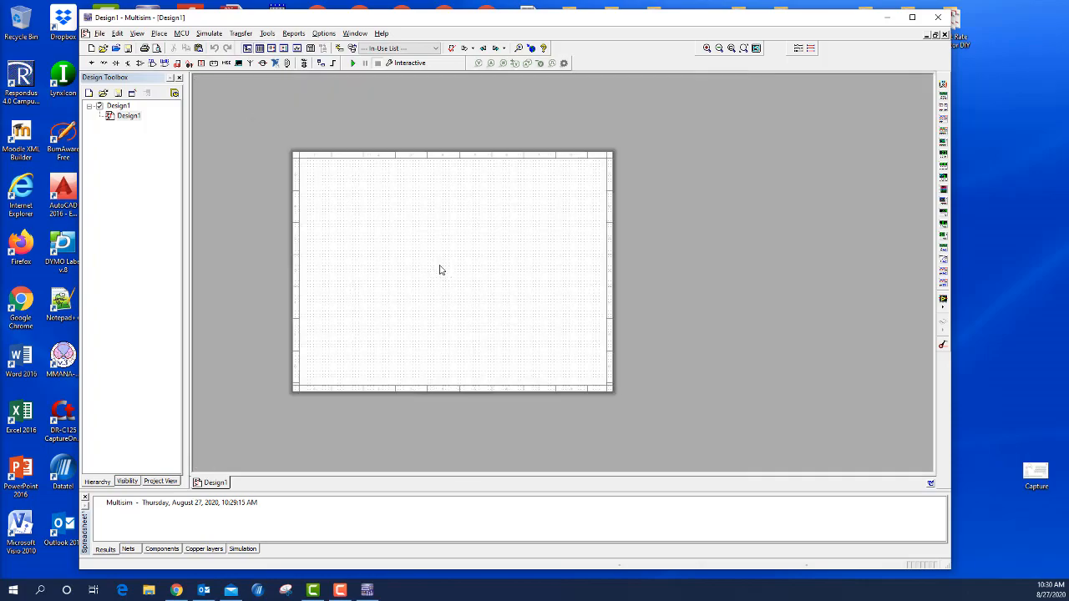
scroll(441, 269, "down", 1)
scroll(441, 270, "up", 4)
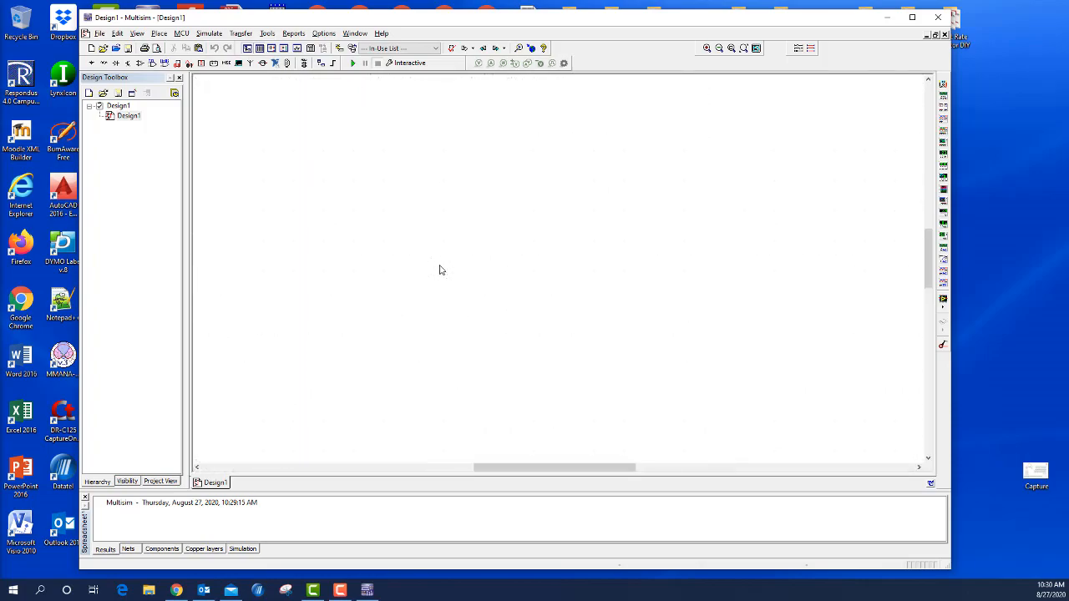
scroll(441, 270, "up", 1)
scroll(441, 270, "down", 4)
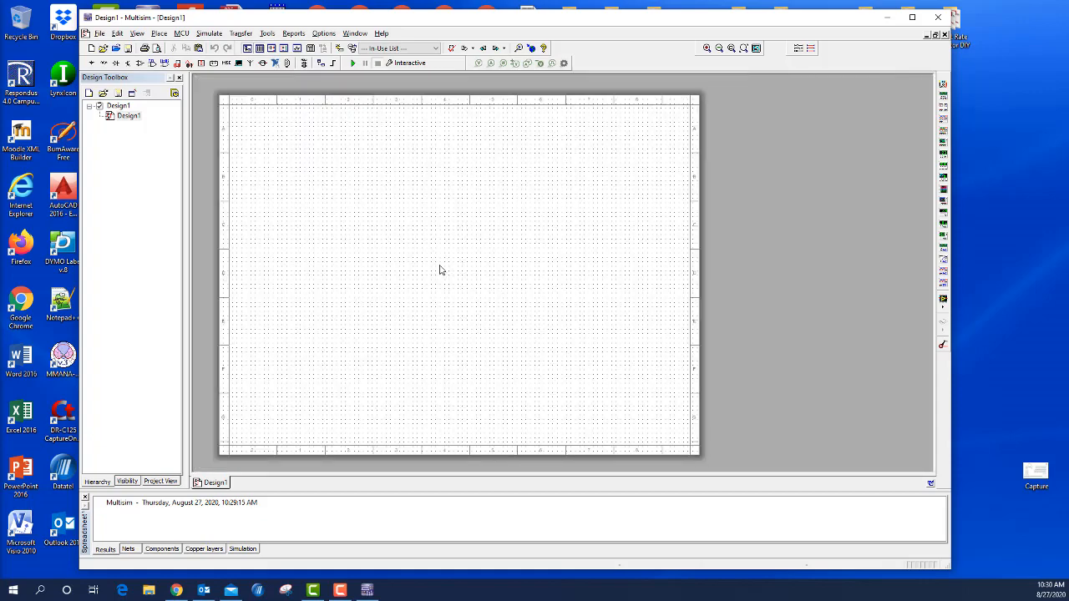
scroll(442, 270, "up", 1)
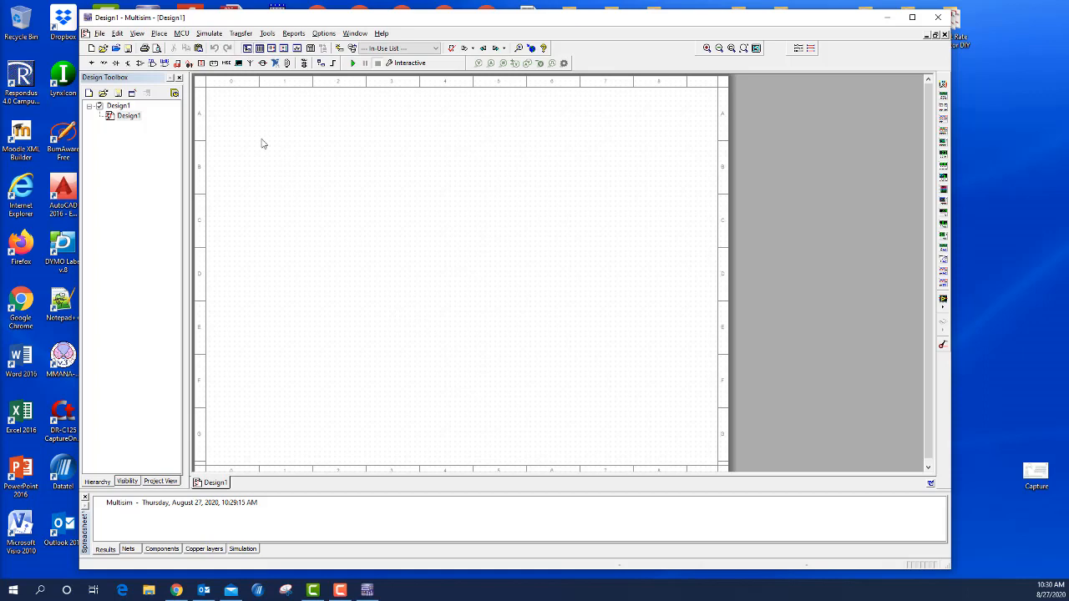
Turn the schematic sheet's grid off and back on
left_click(137, 34)
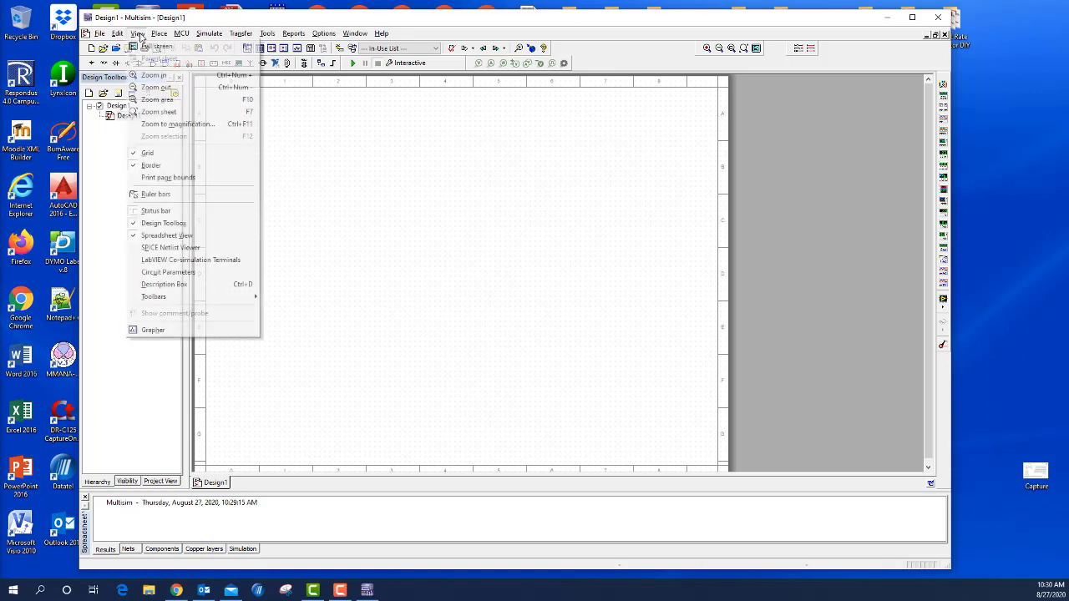
left_click(162, 155)
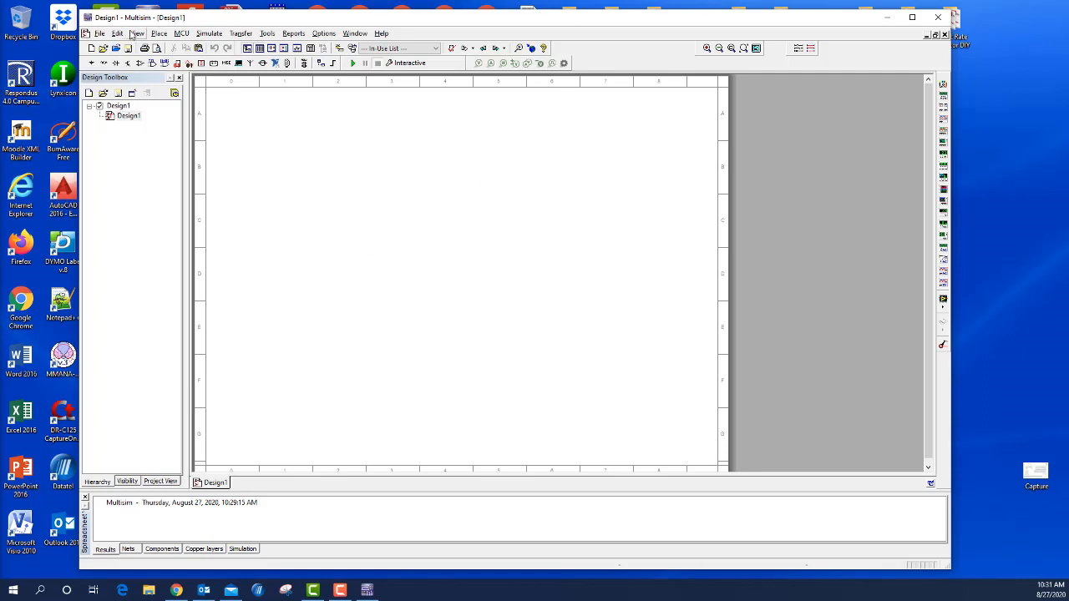
left_click(137, 34)
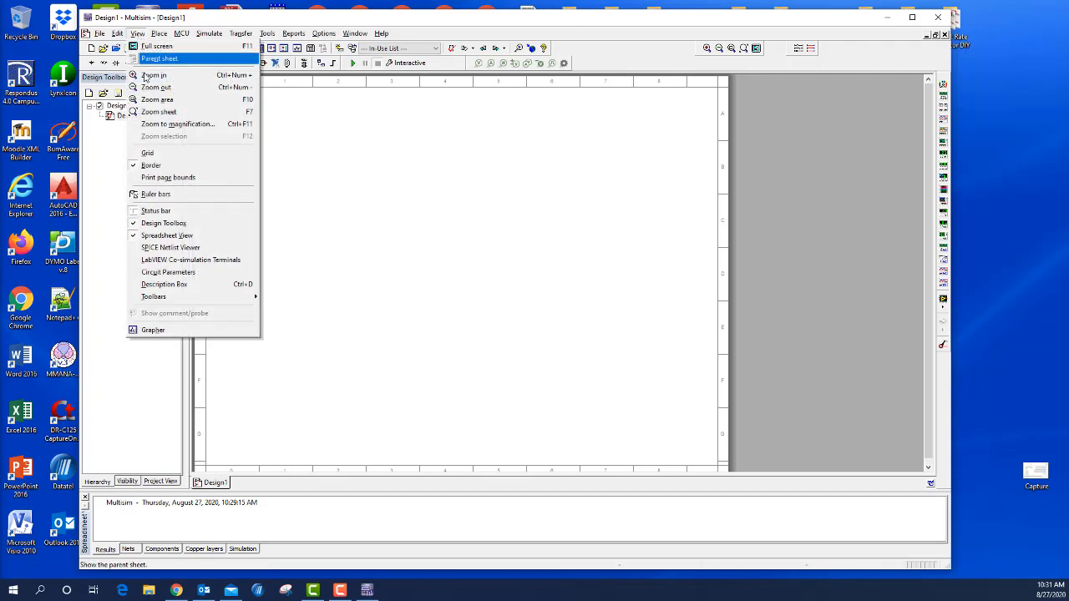
left_click(162, 154)
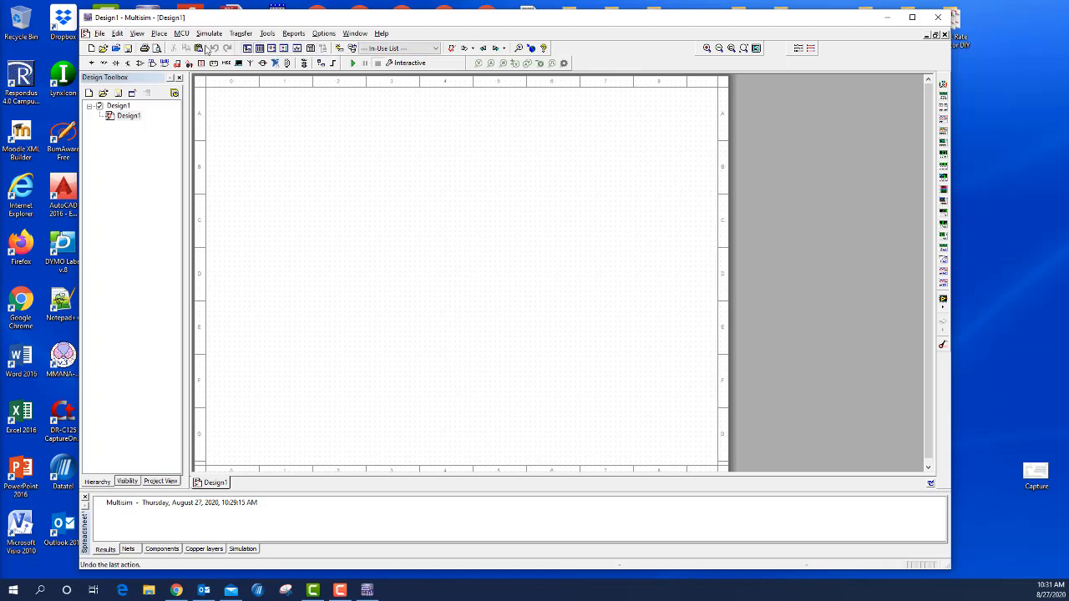
left_click(100, 34)
mouse_move(117, 35)
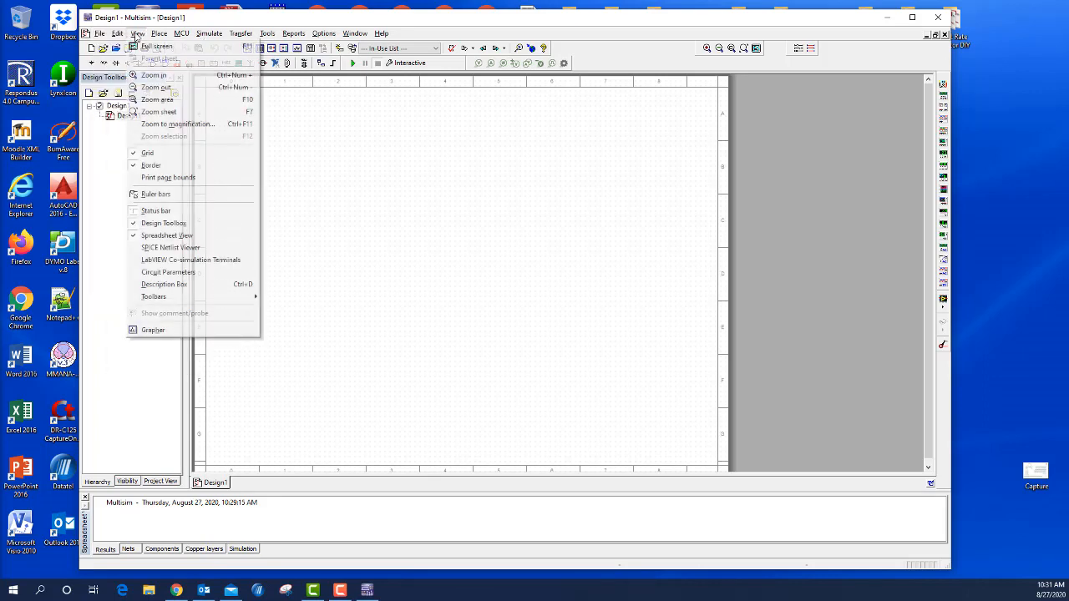
left_click(138, 36)
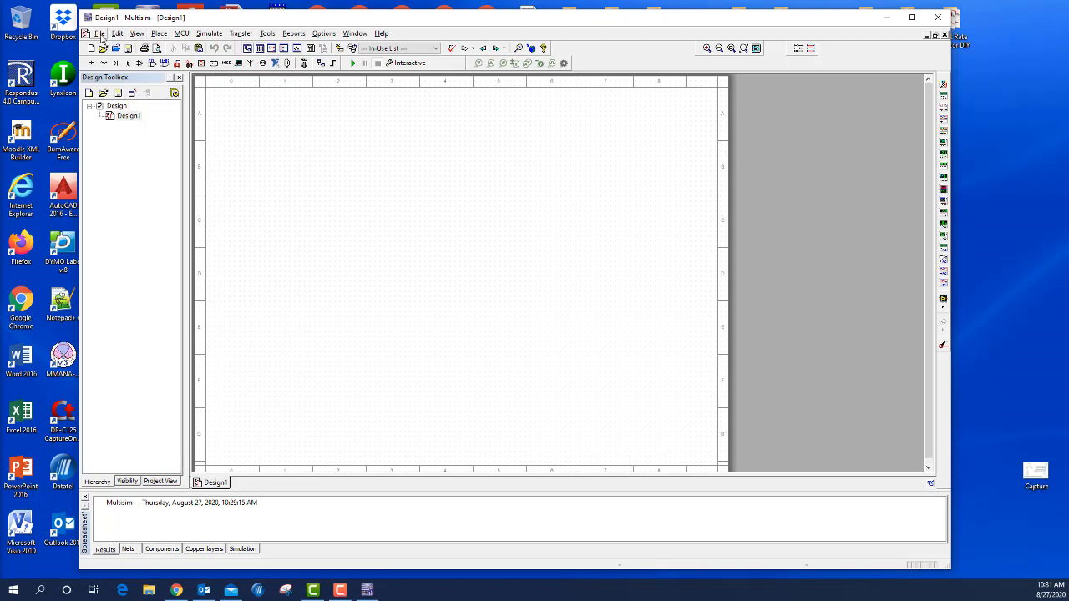
left_click(100, 35)
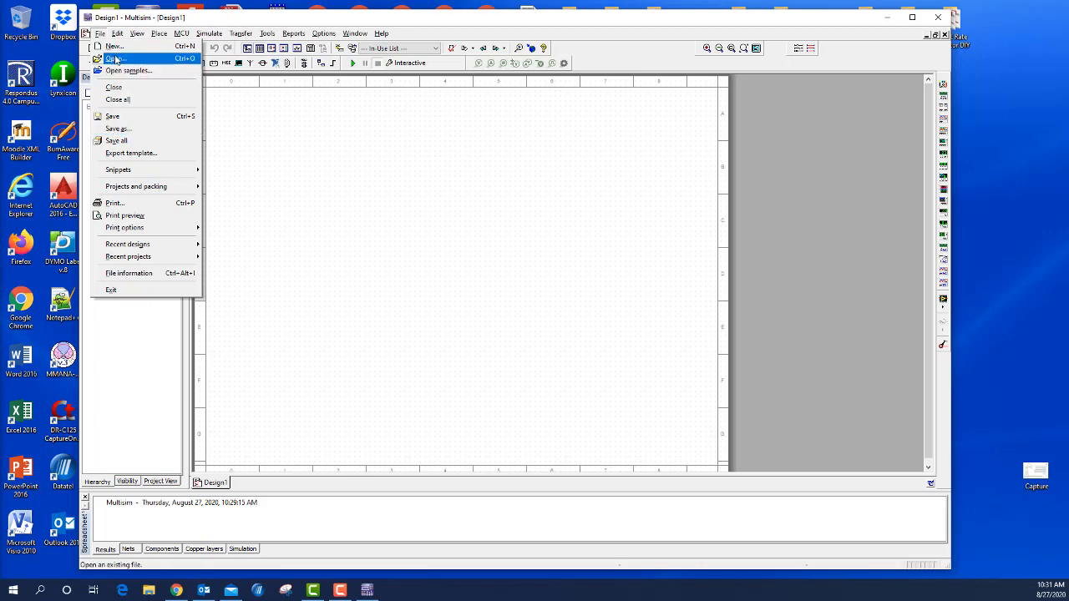
left_click(99, 34)
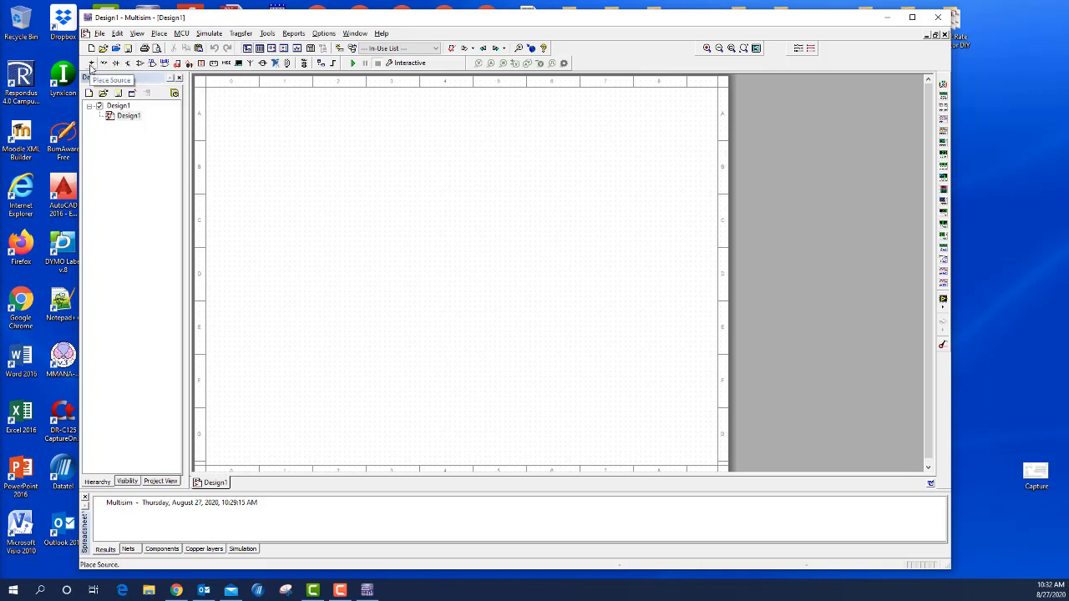
Look at the component browser for the Sources and TTL groups, keeping it clear of the component toolbar, and close it
left_click(92, 65)
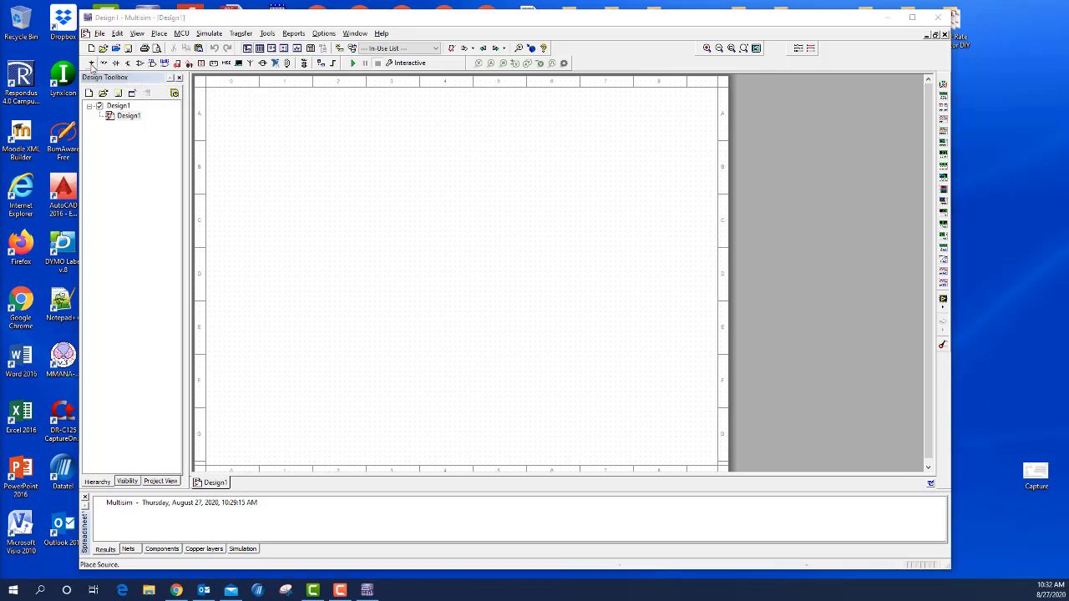
left_click_drag(500, 154, 343, 134)
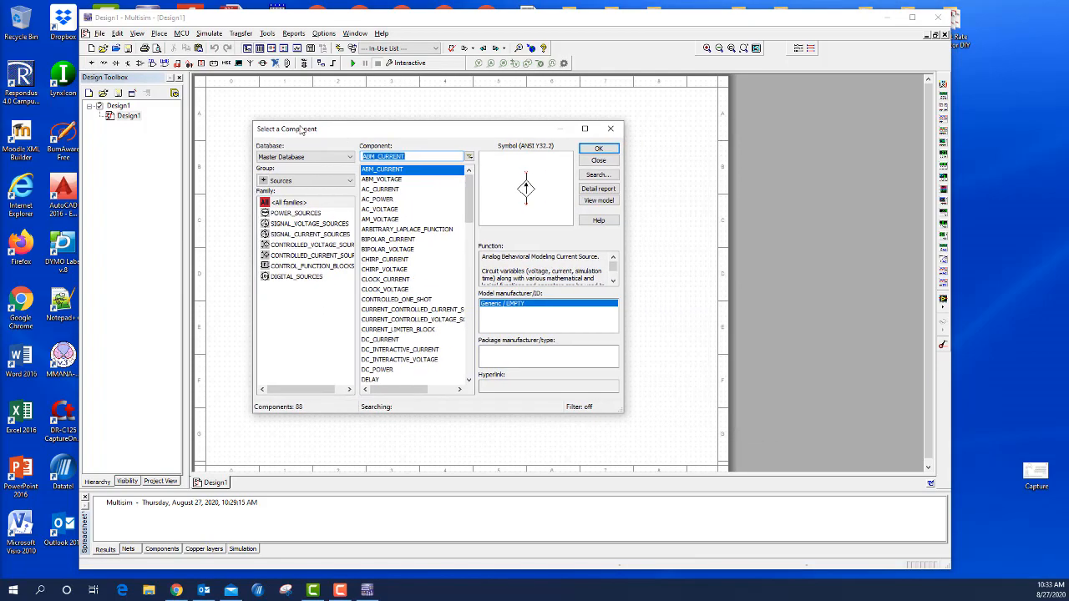
left_click(614, 130)
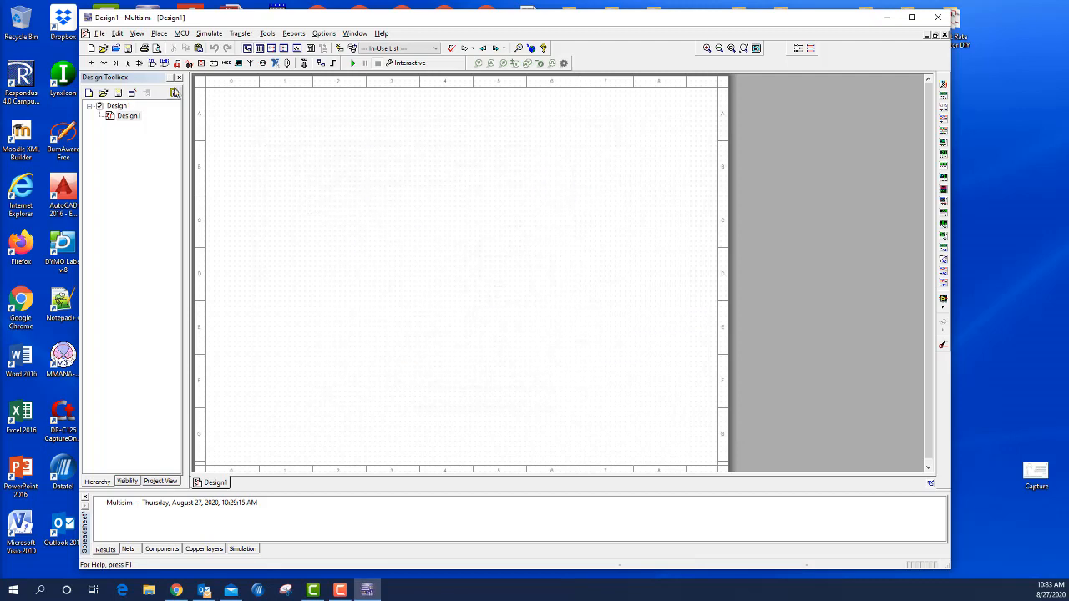
left_click(152, 65)
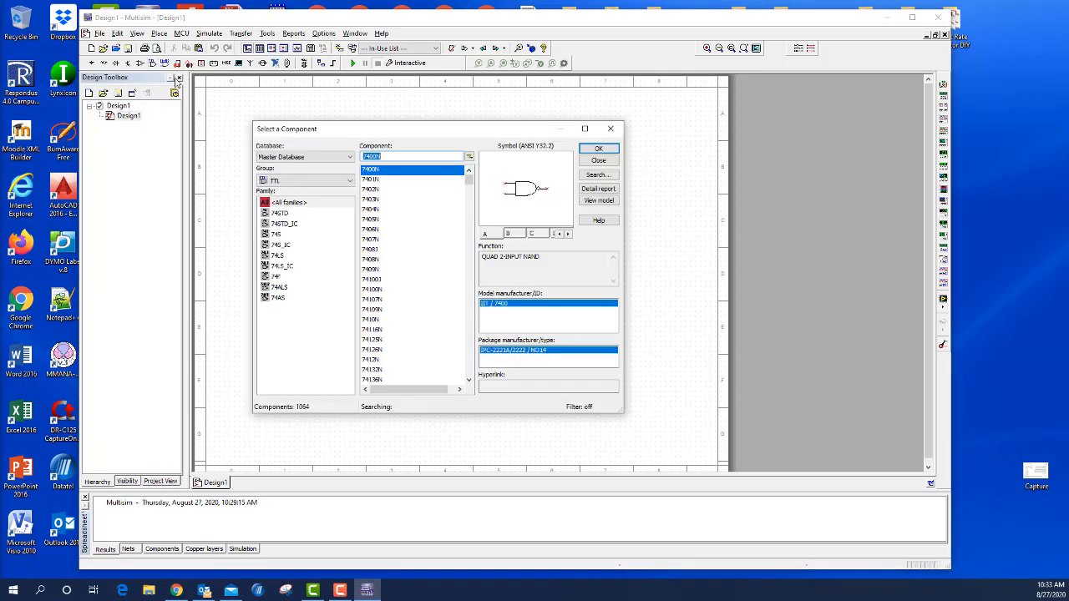
left_click_drag(358, 131, 337, 121)
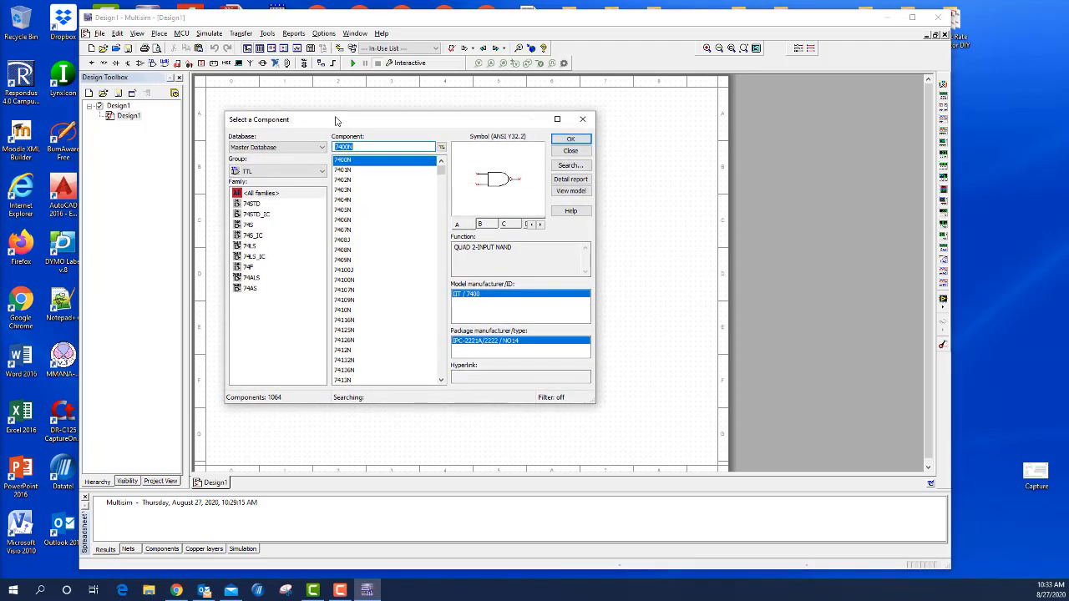
left_click(584, 120)
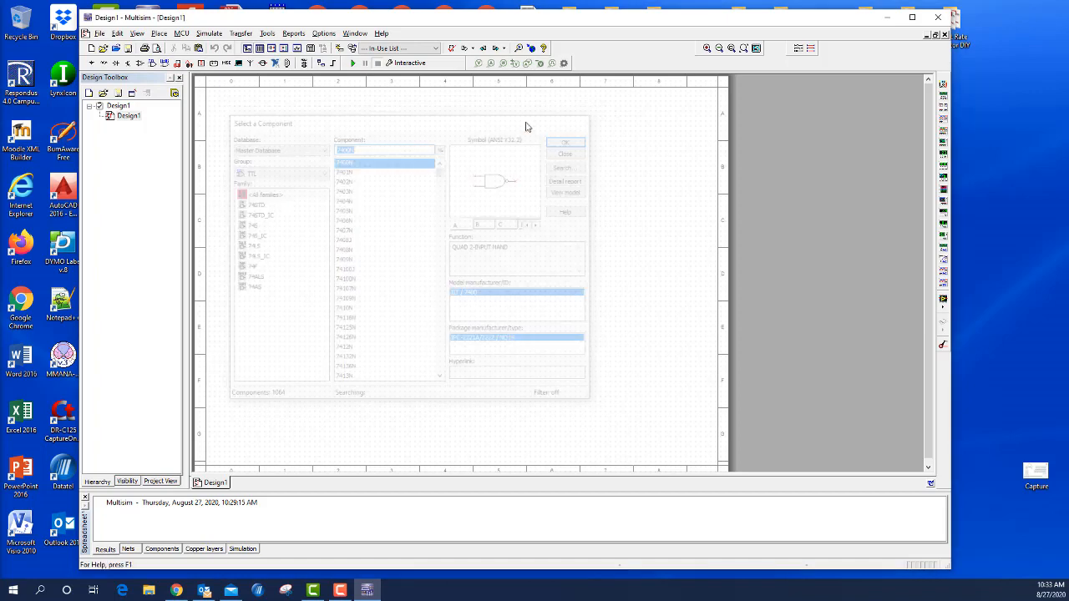
Reopen the component browser for sources, list the components of all groups, and return to the Sources group
left_click(92, 65)
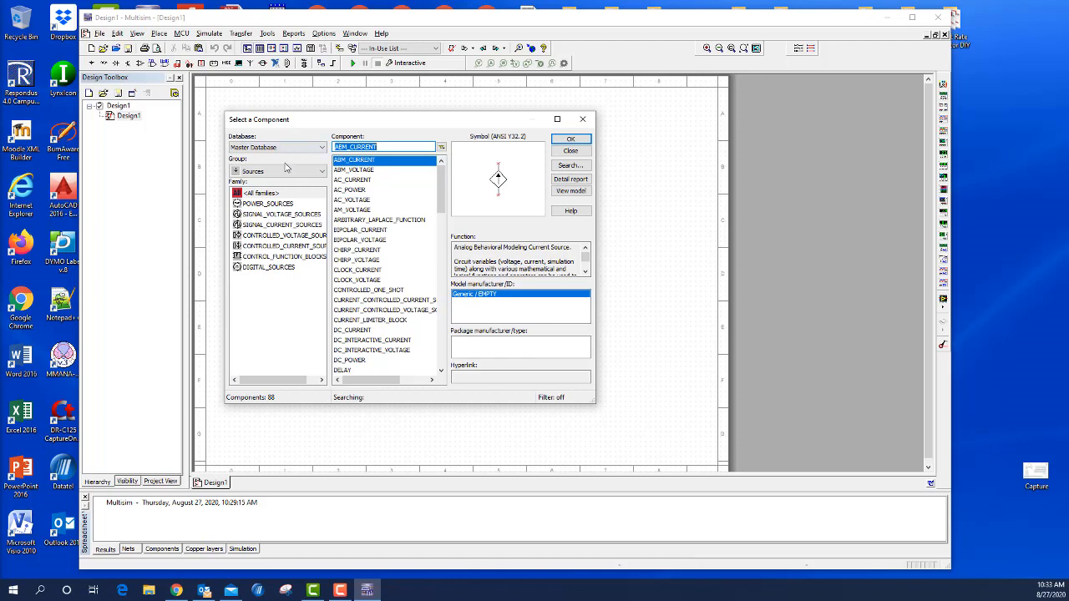
left_click(250, 174)
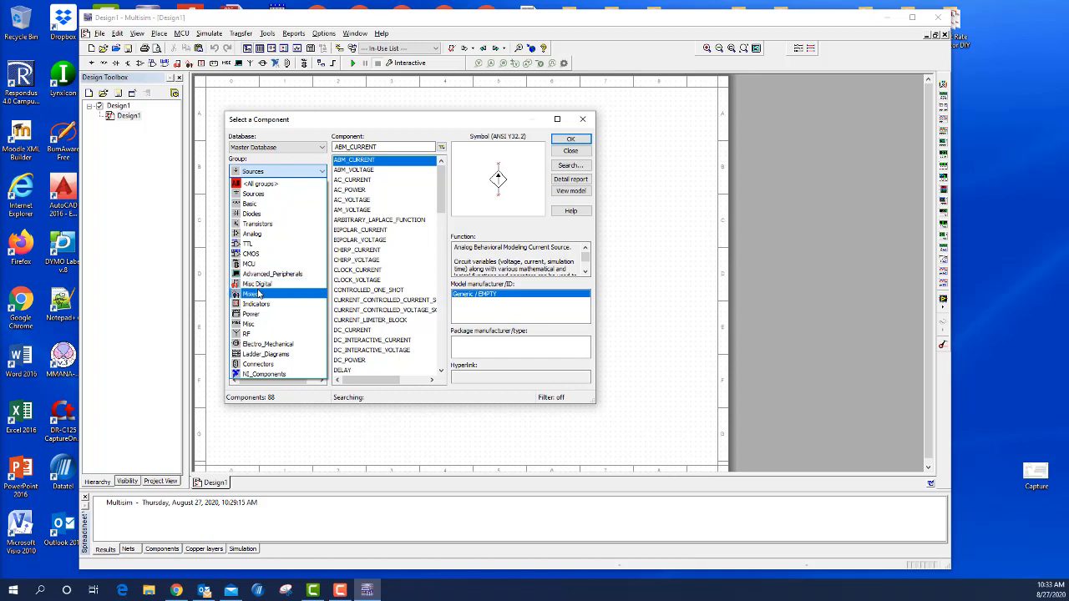
left_click(260, 185)
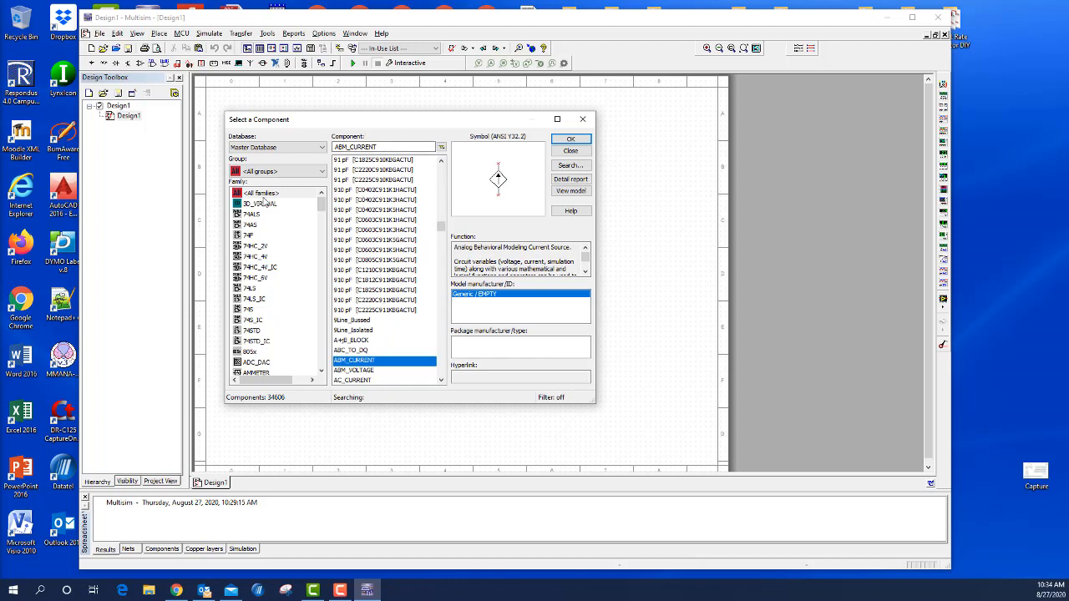
left_click(262, 172)
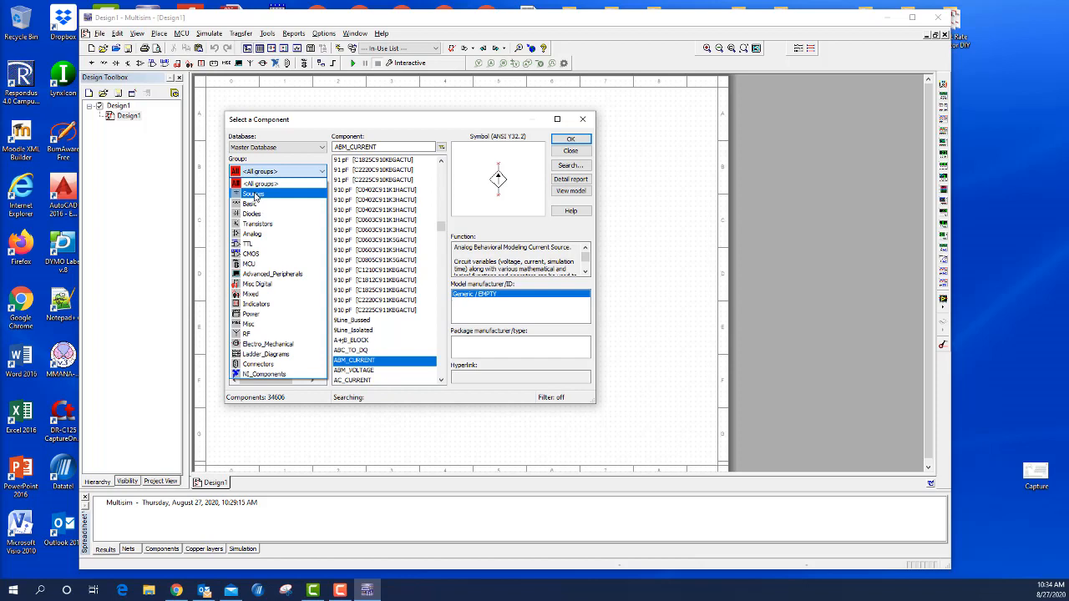
left_click(255, 195)
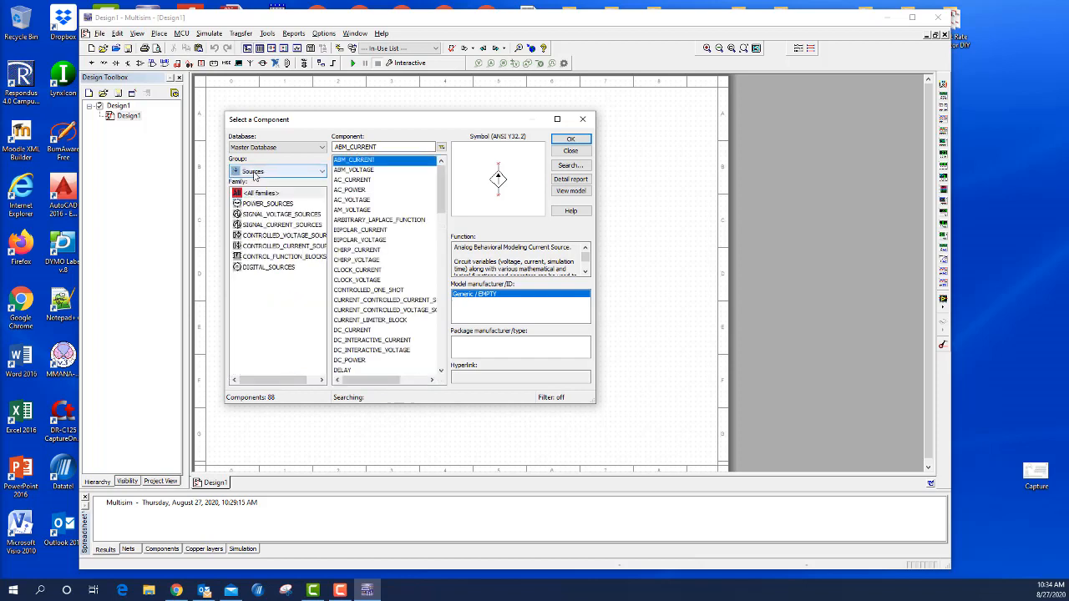
Look through the component groups and the power, signal voltage, signal current and controlled voltage families of Sources, ending on POWER_SOURCES
left_click(257, 173)
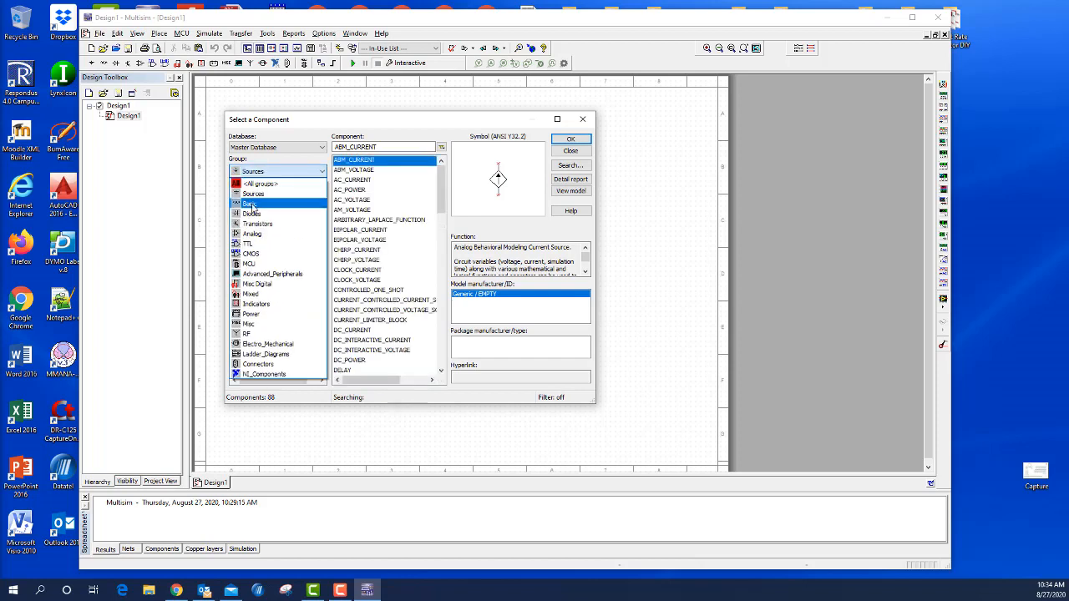
left_click(262, 172)
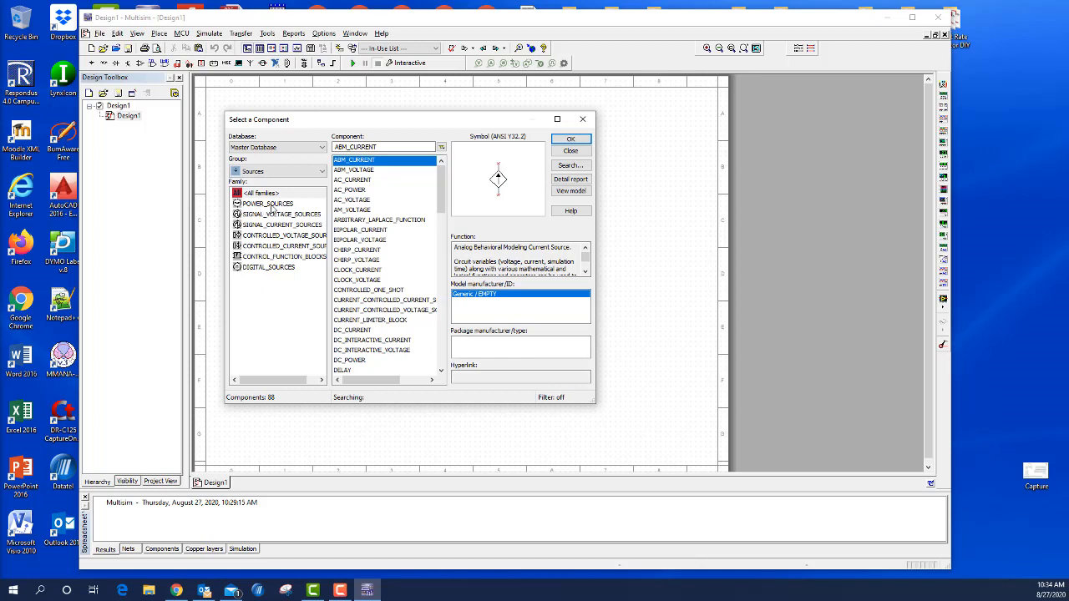
left_click(270, 206)
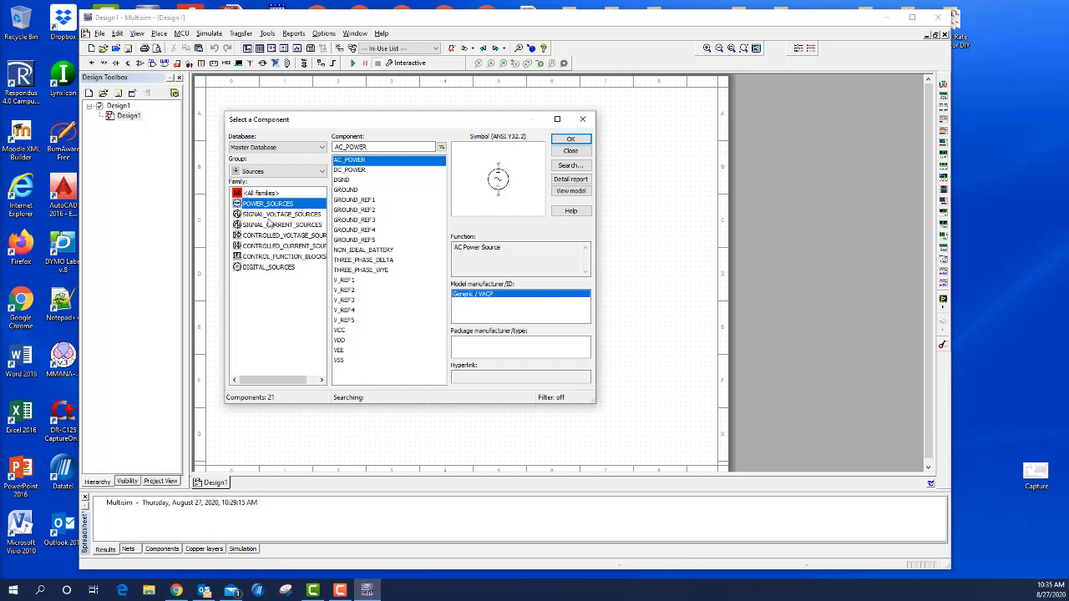
left_click(264, 215)
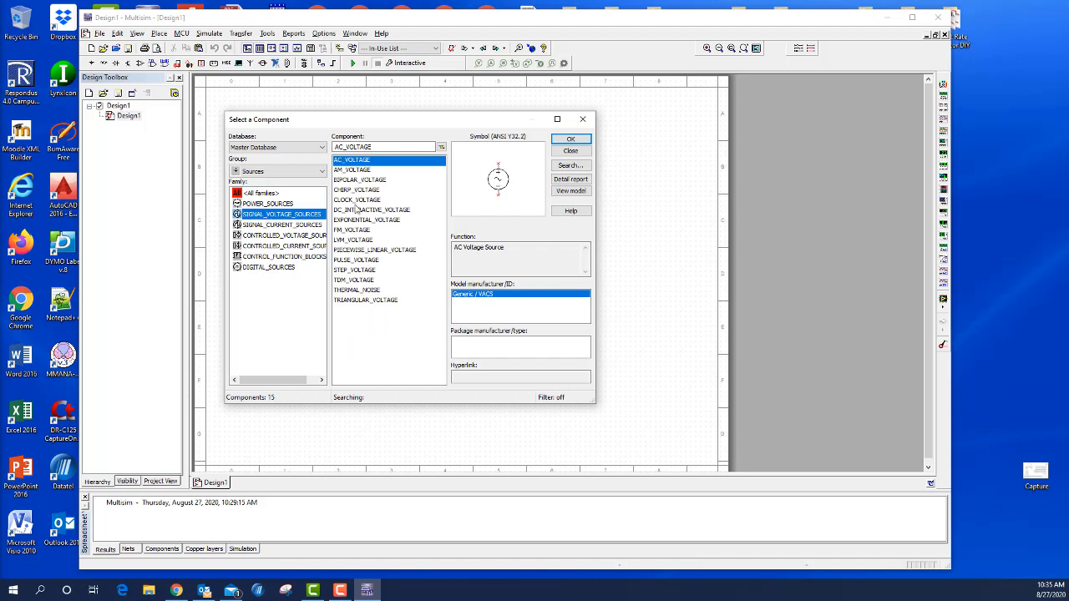
left_click(258, 225)
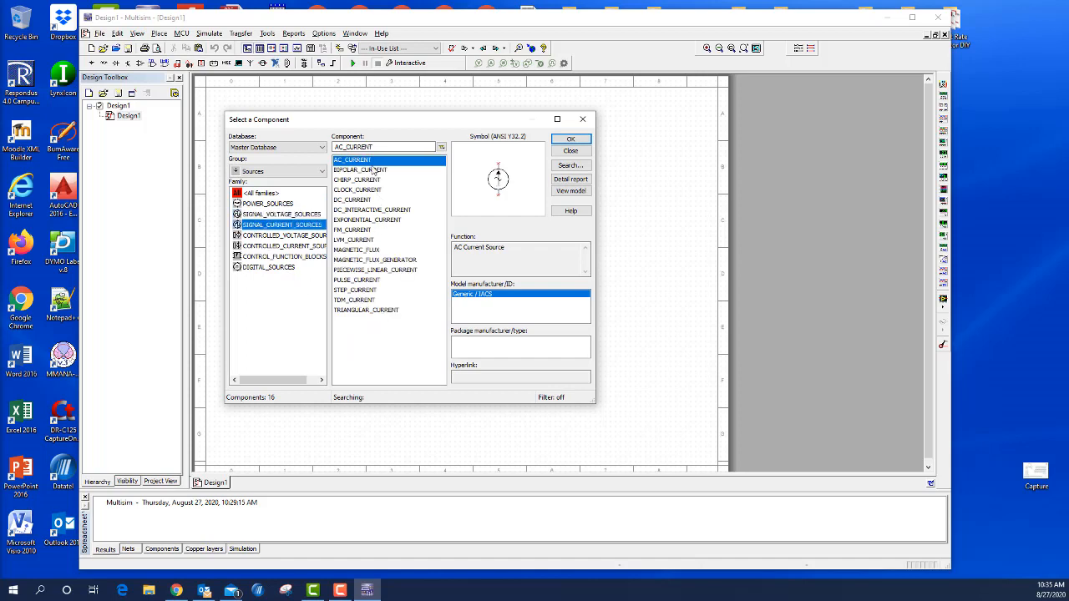
left_click(256, 237)
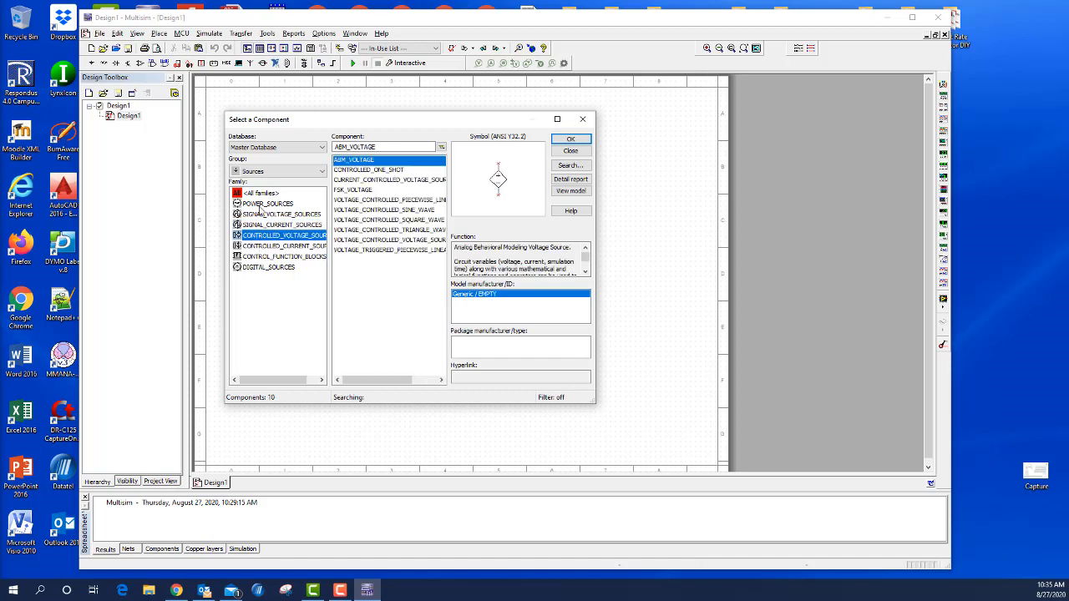
left_click(262, 206)
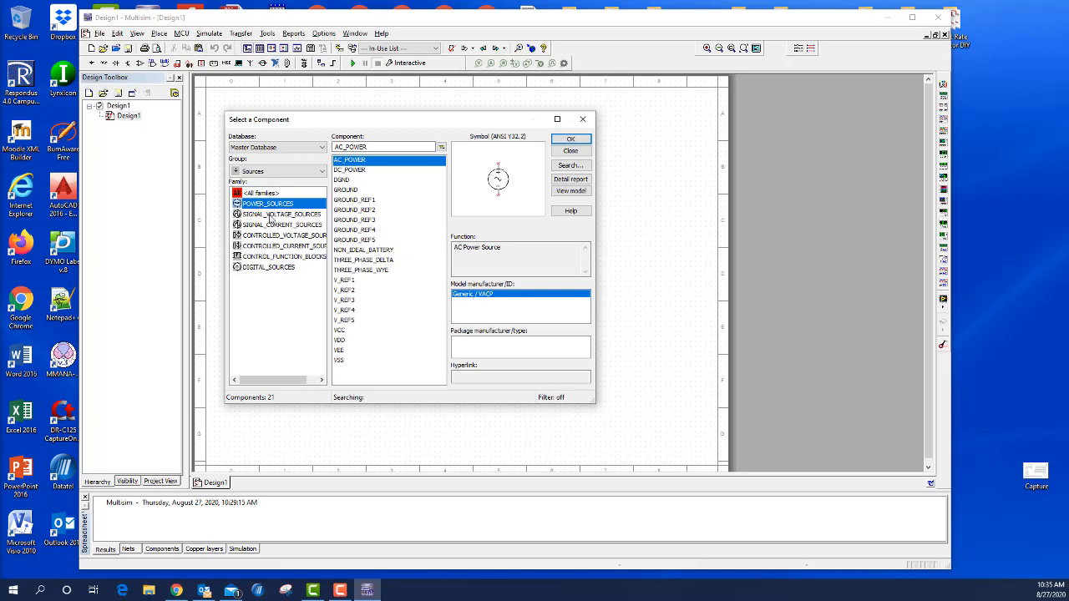
left_click(271, 215)
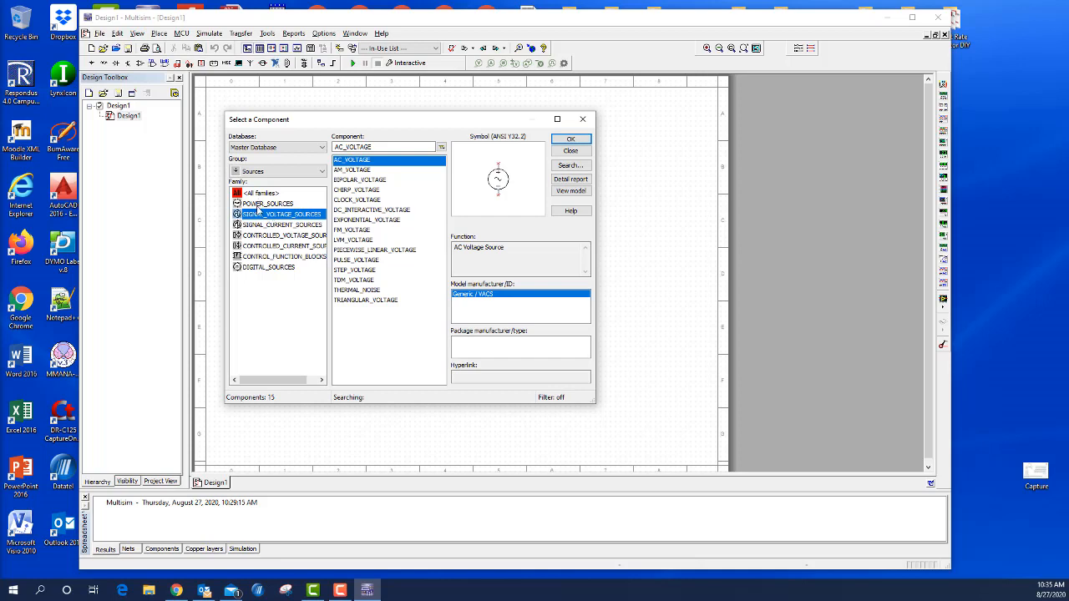
left_click(260, 206)
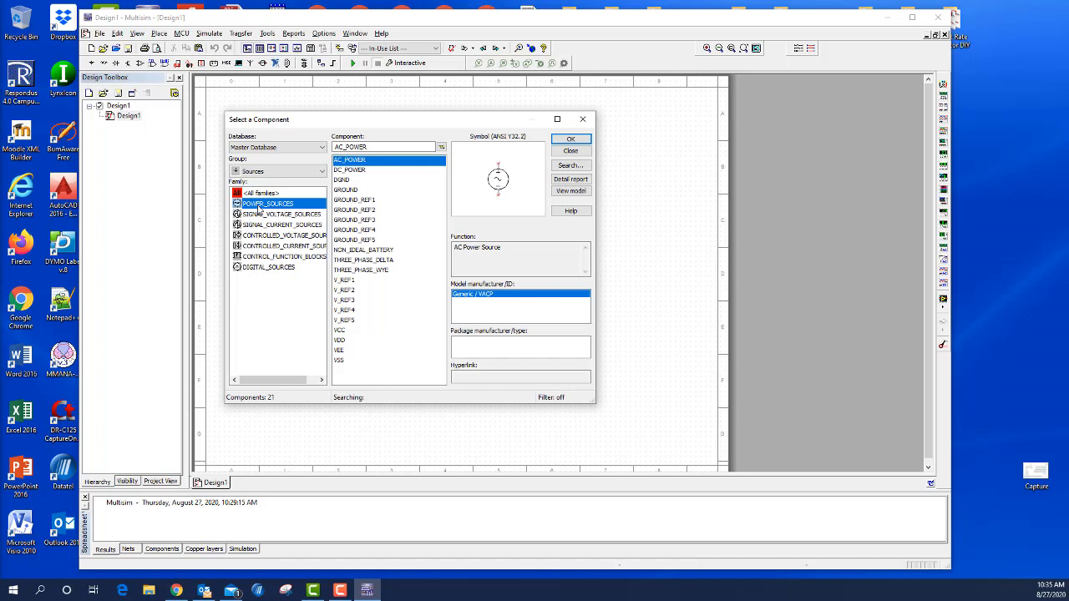
left_click(360, 172)
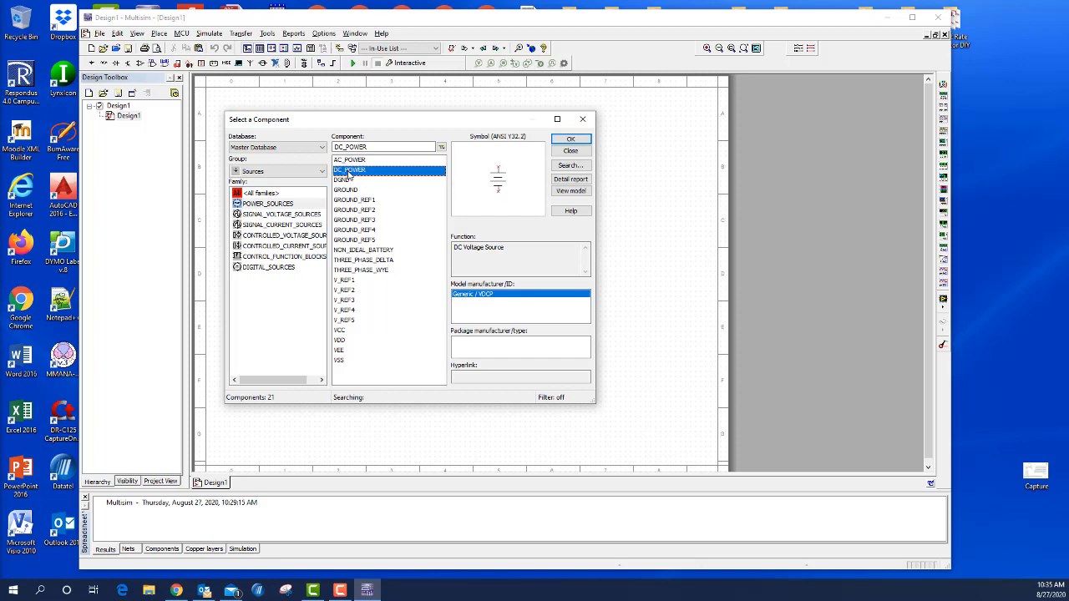
left_click(571, 140)
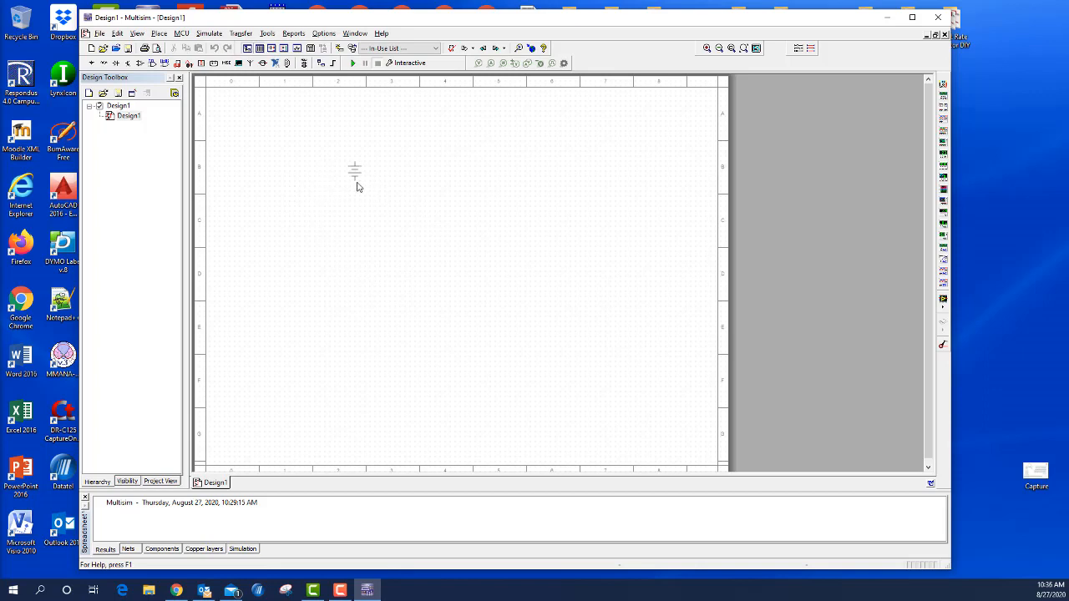
key("Escape")
Place a GROUND component from the POWER_SOURCES family in the lower left part of the schematic sheet
left_click(92, 64)
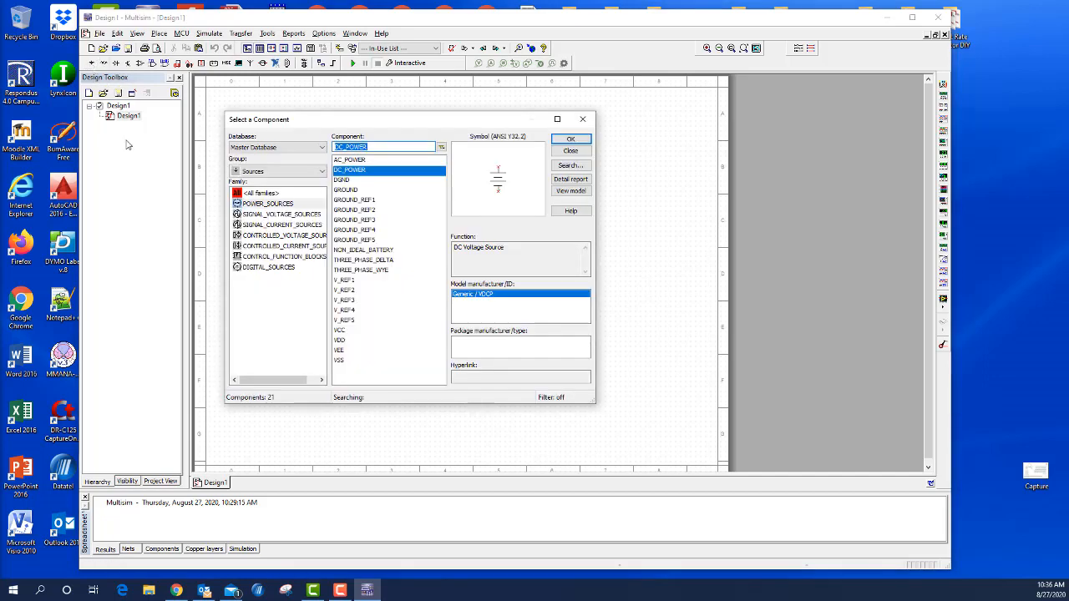
left_click(358, 192)
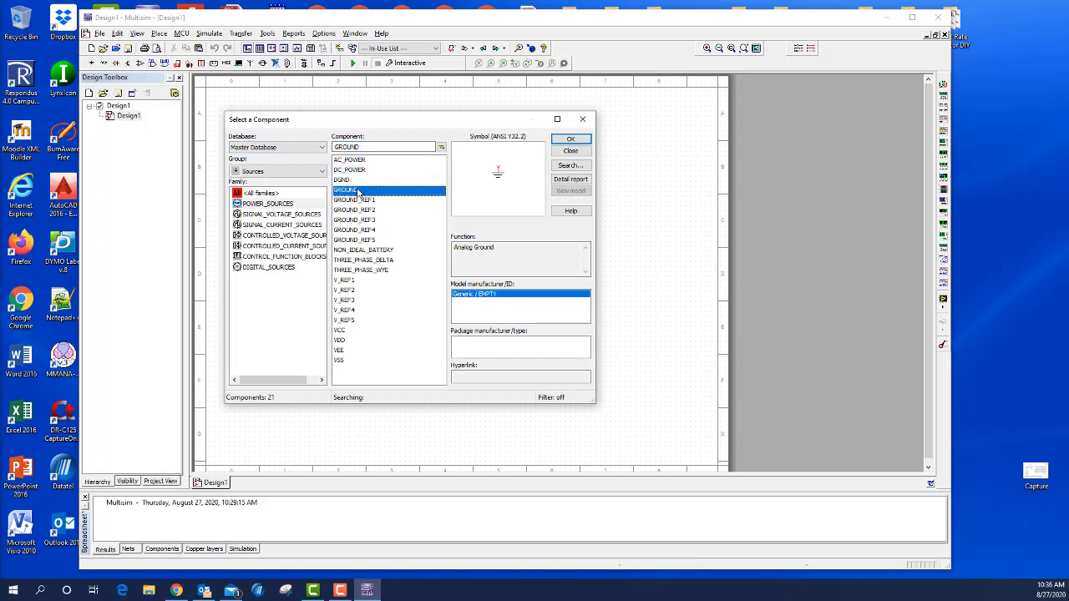
left_click(570, 140)
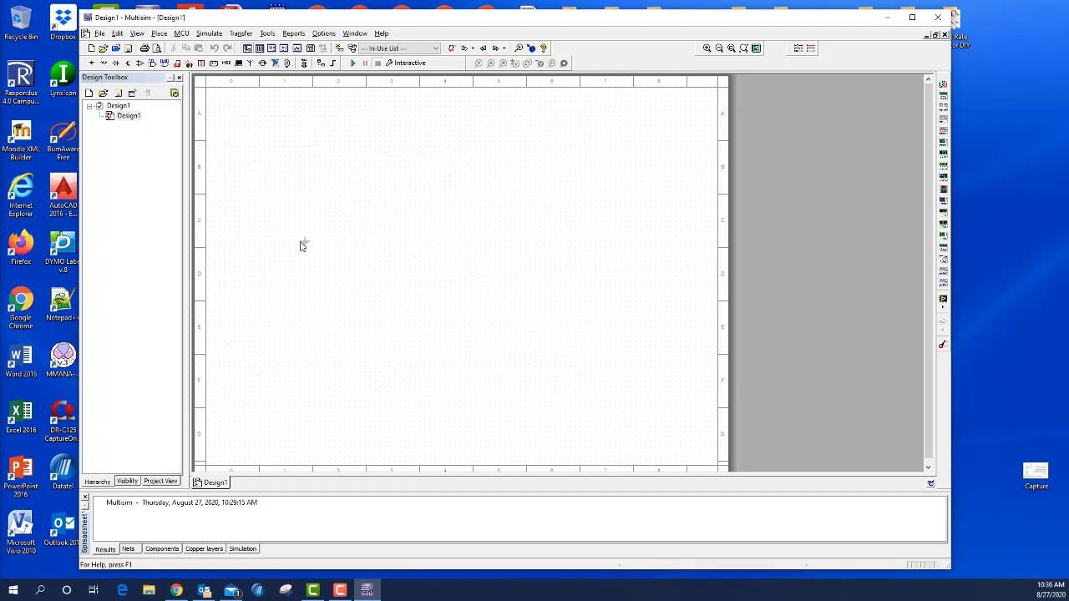
left_click(291, 362)
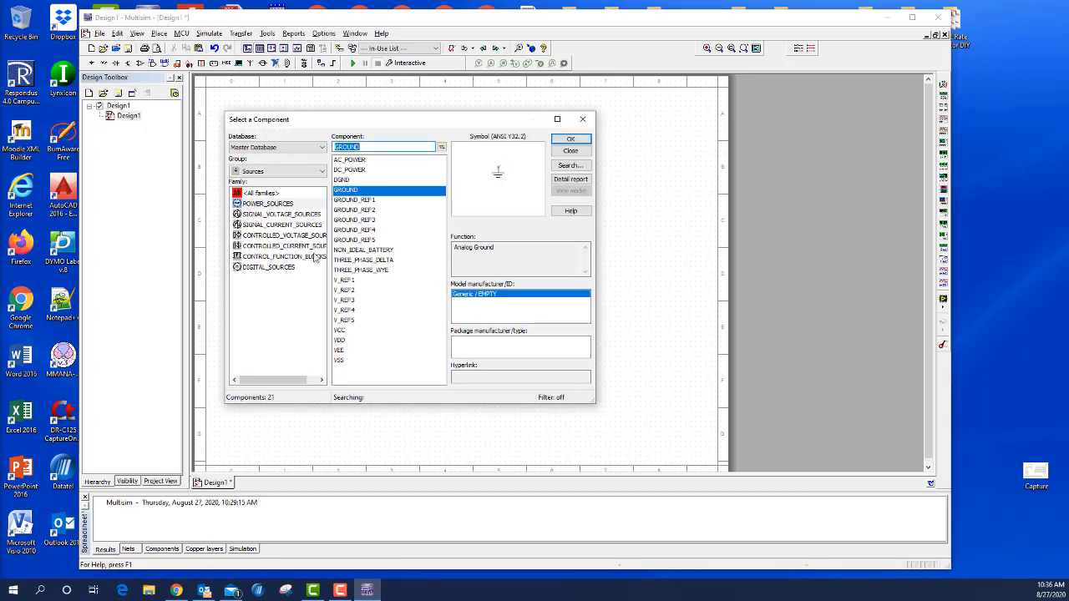
Compare the DC_POWER and AC_POWER symbols, and place a DC_POWER source directly above the ground symbol
left_click(352, 170)
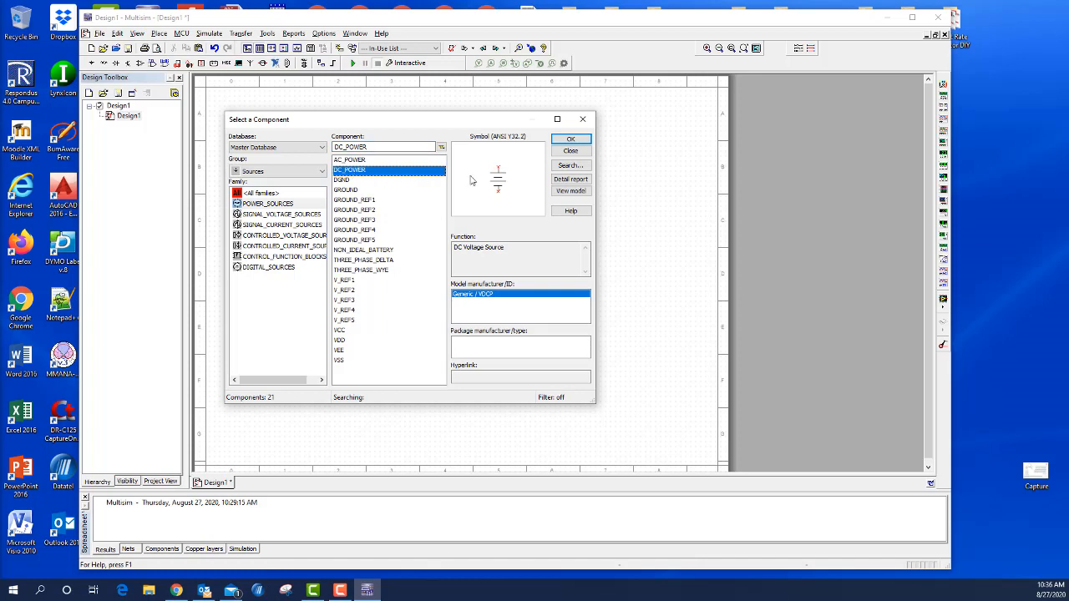
left_click(356, 160)
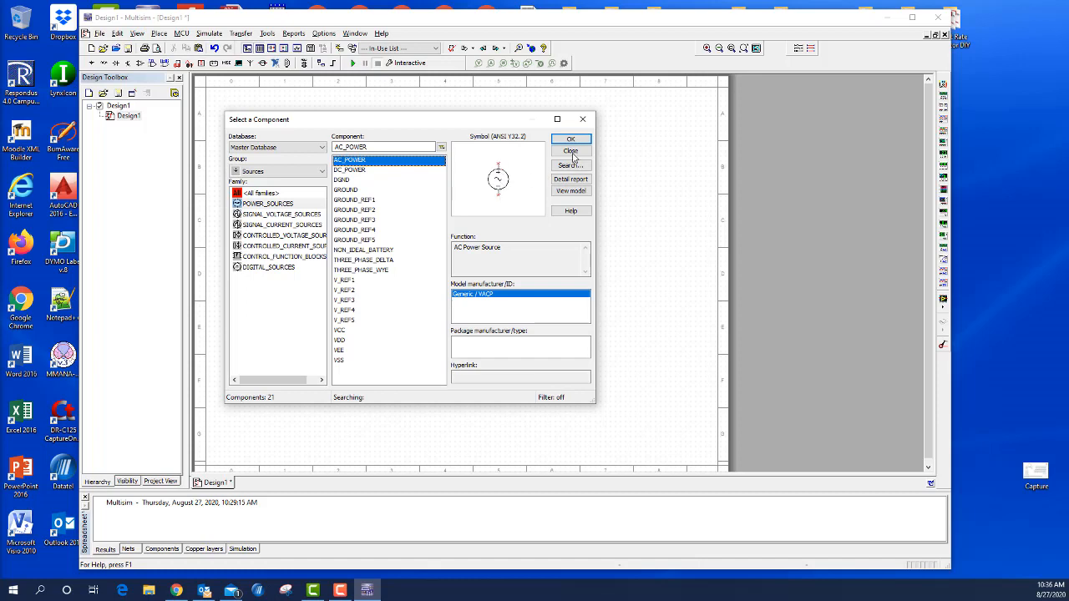
left_click(346, 171)
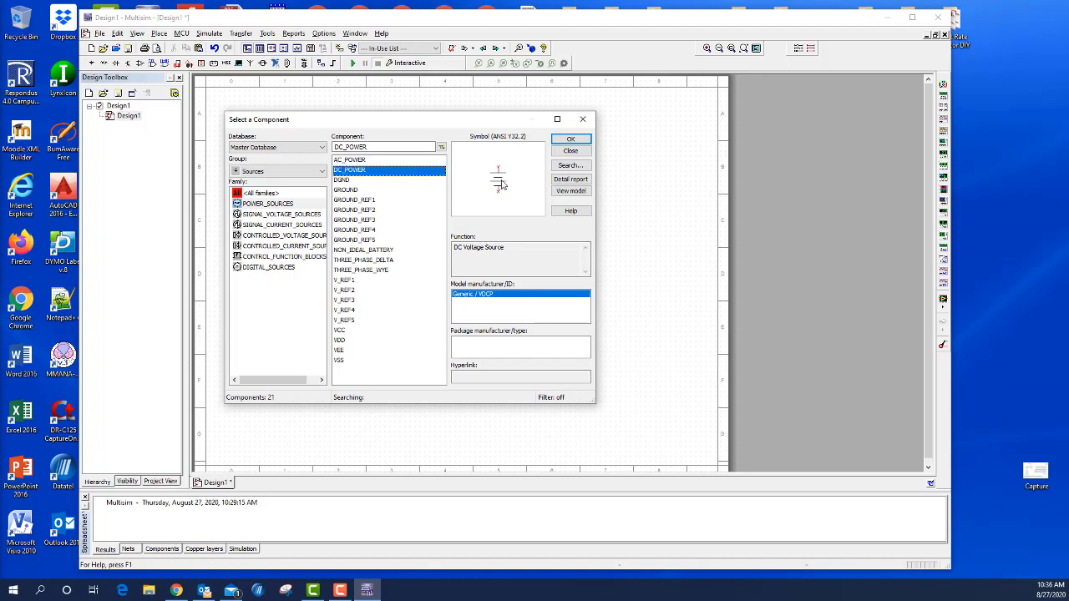
left_click(571, 138)
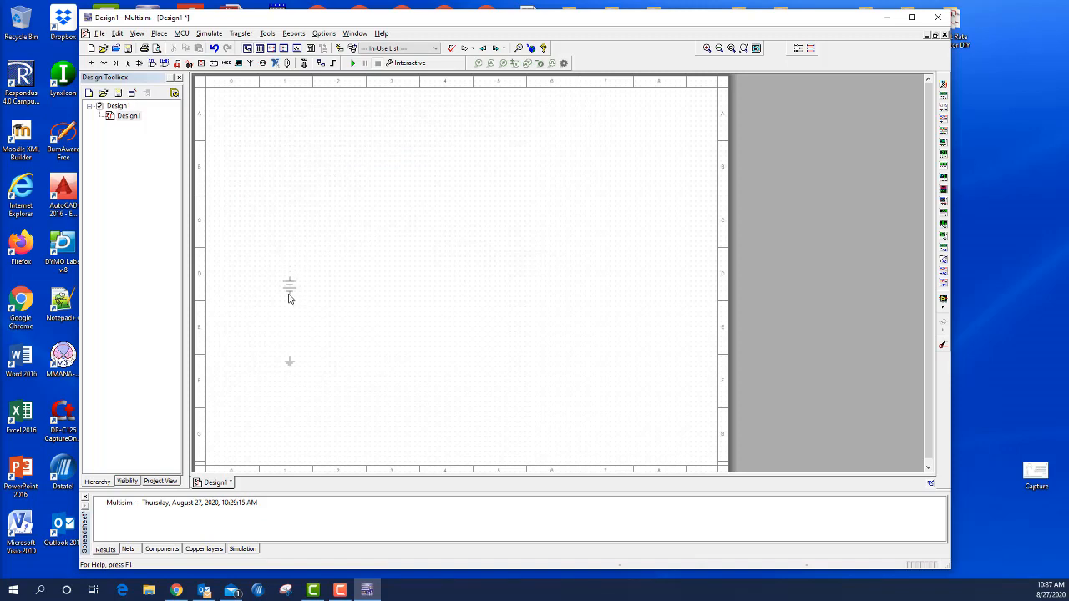
left_click(289, 296)
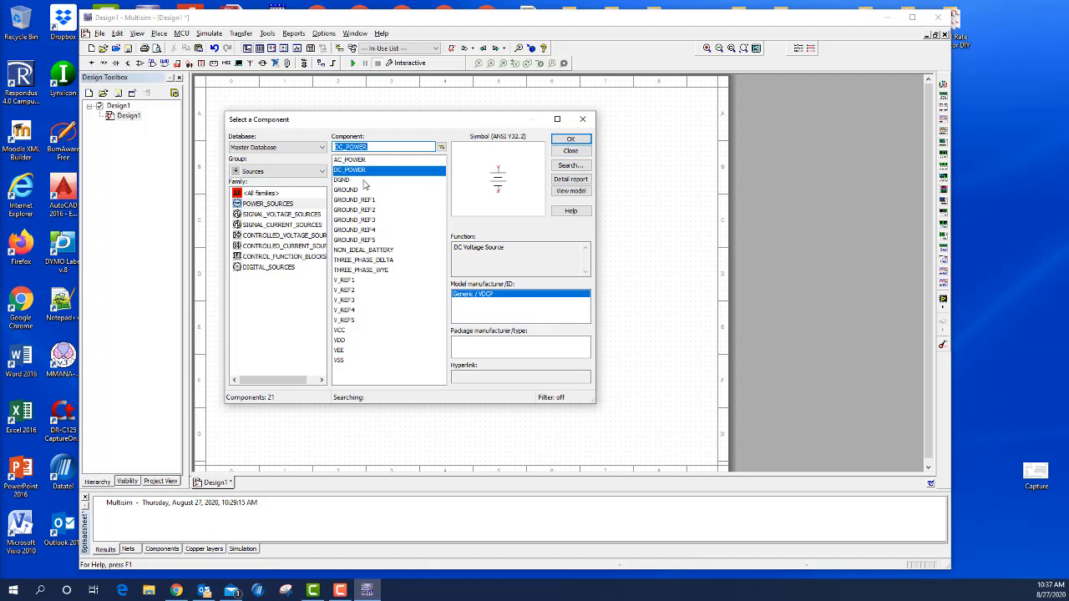
Move the component browser clear of the placed parts and look through the families of the Basic group
left_click_drag(371, 124, 661, 141)
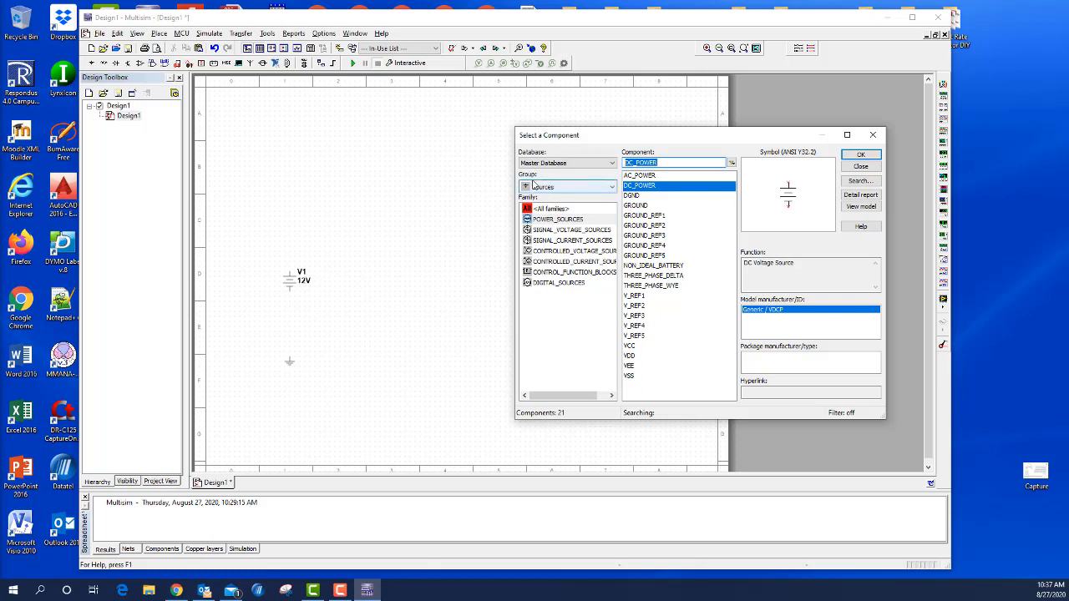
left_click(552, 189)
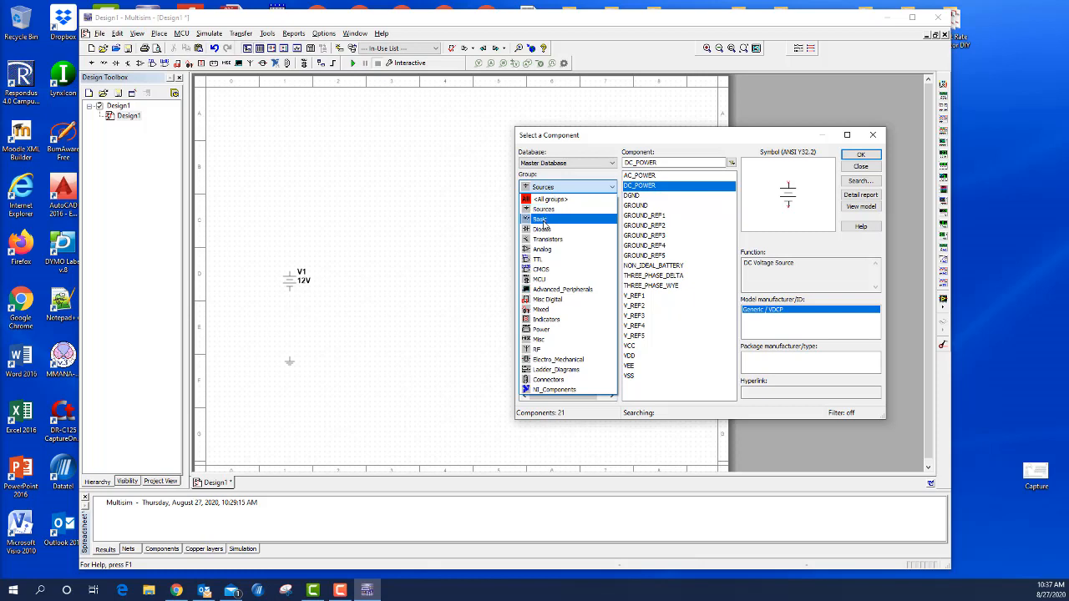
left_click(541, 221)
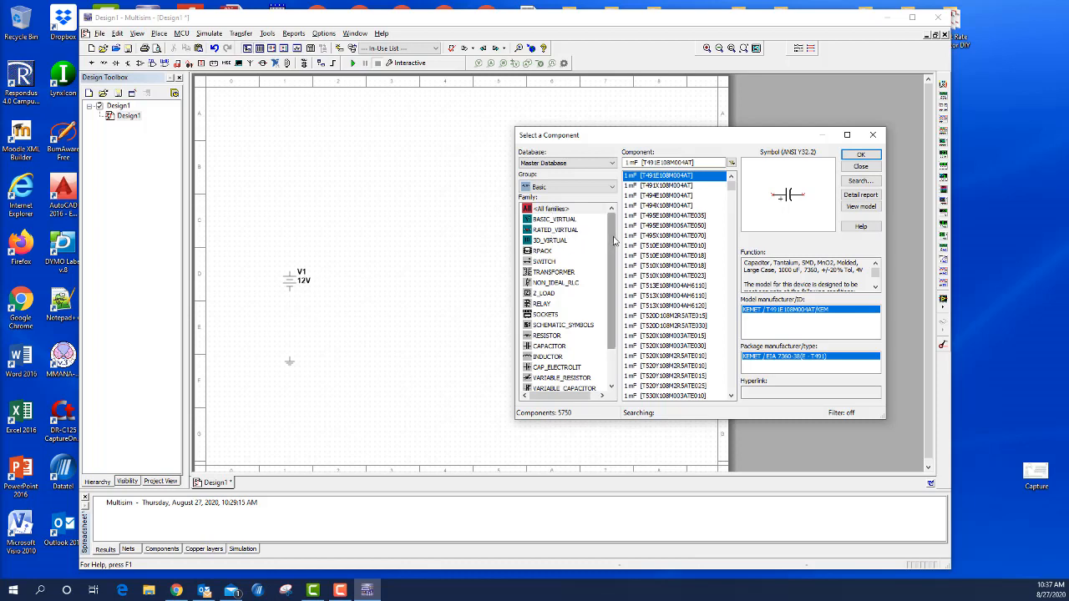
mouse_move(614, 241)
left_mouse_down()
mouse_move(616, 267)
mouse_move(618, 248)
left_mouse_up()
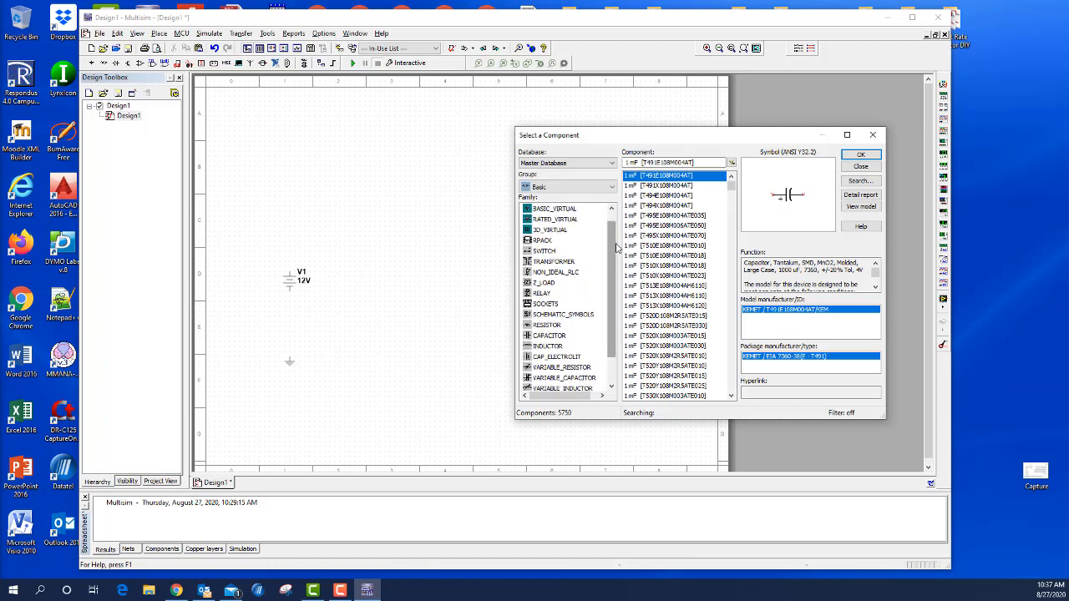
Place a 12V_10W lamp from the LAMP family of the Indicators group to the right of the DC source
left_click(553, 189)
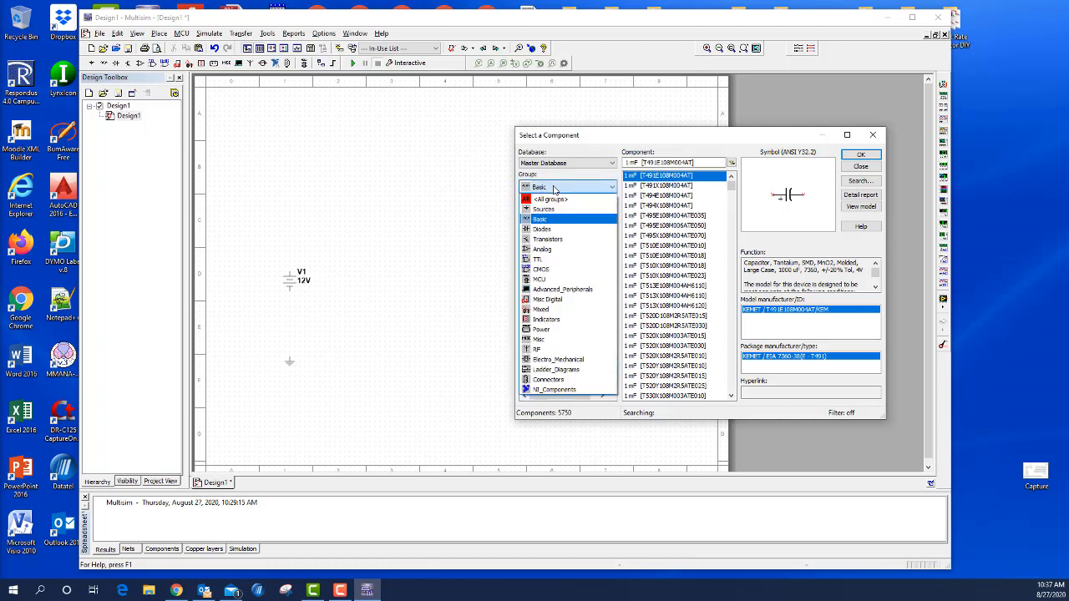
left_click(547, 319)
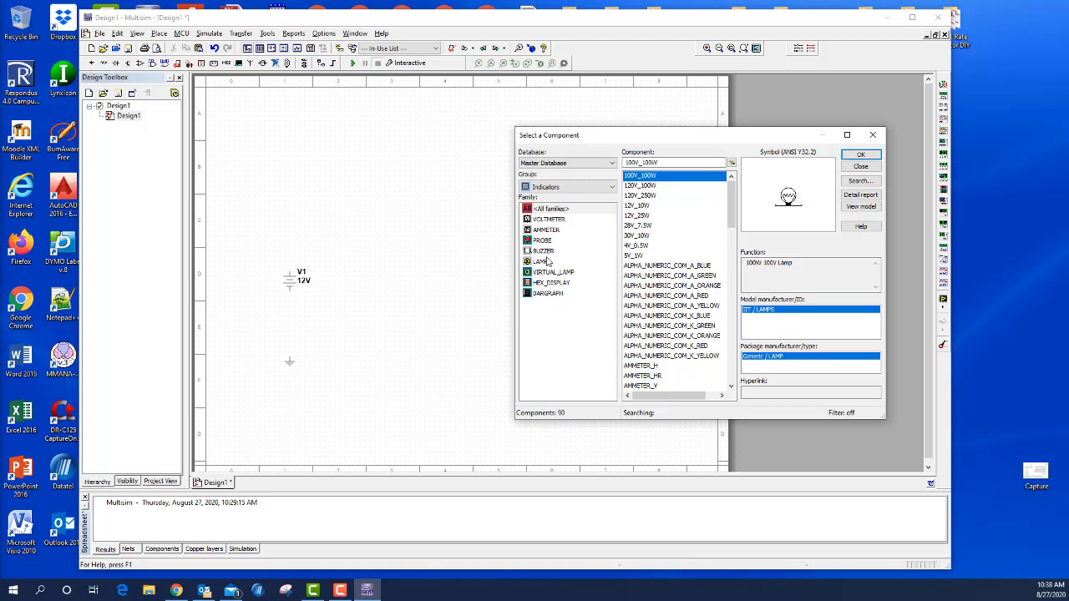
left_click(543, 262)
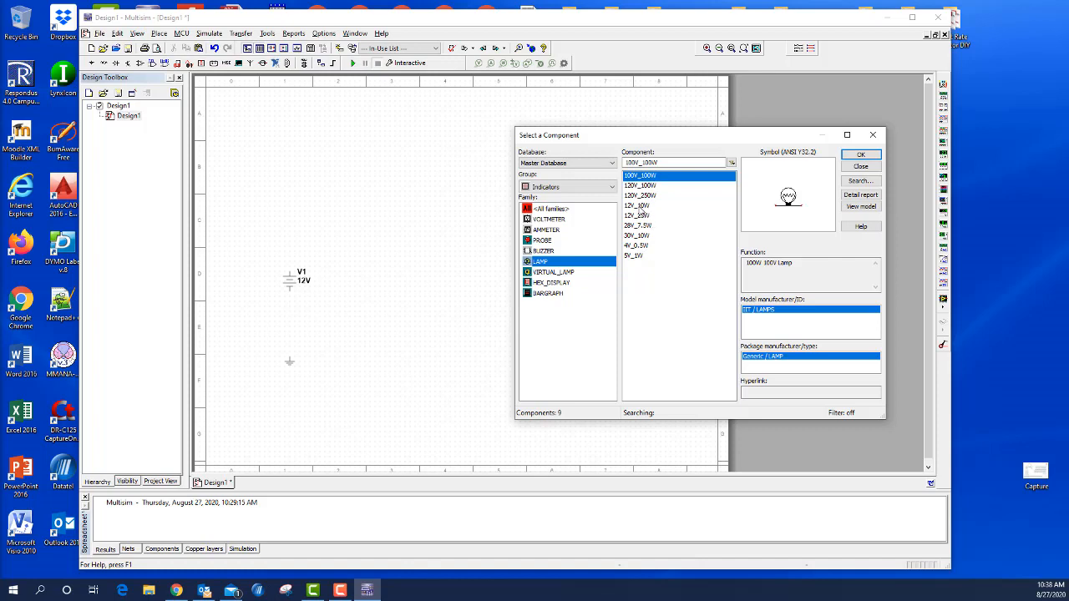
left_click(640, 205)
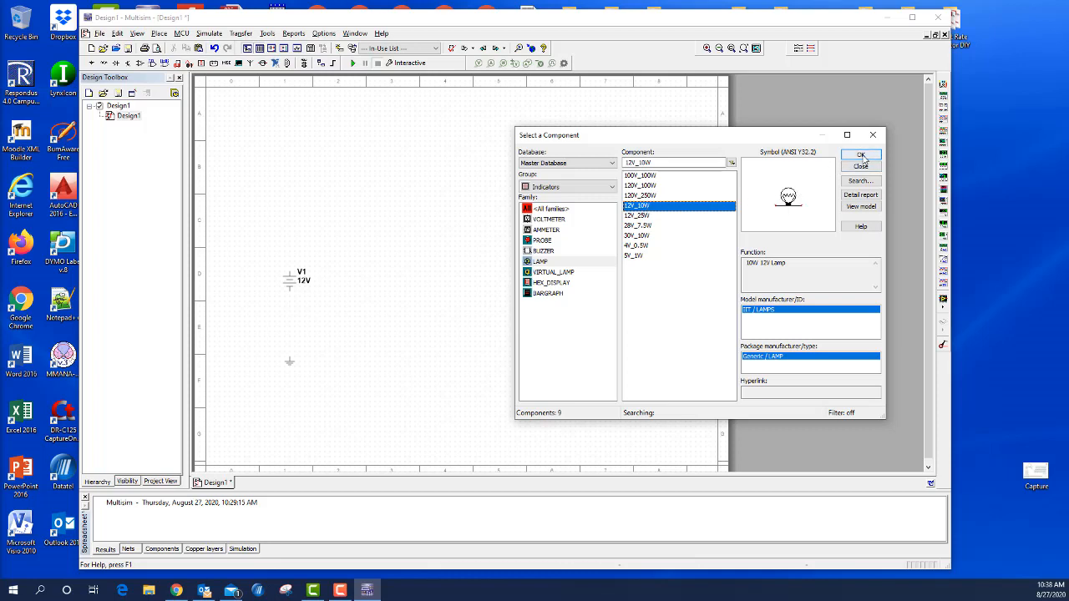
double_click(636, 205)
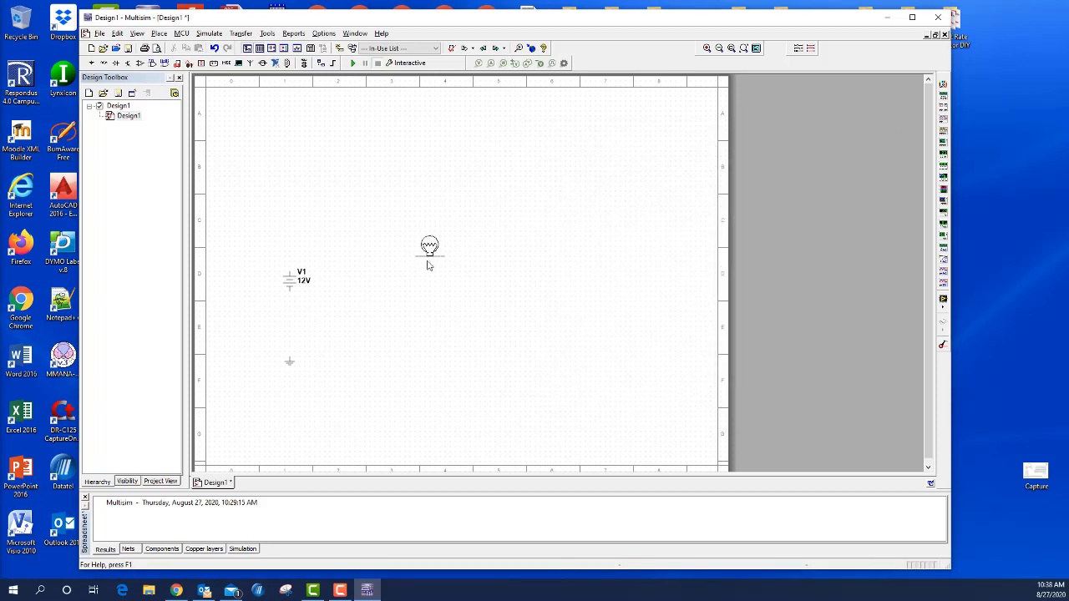
left_click(468, 266)
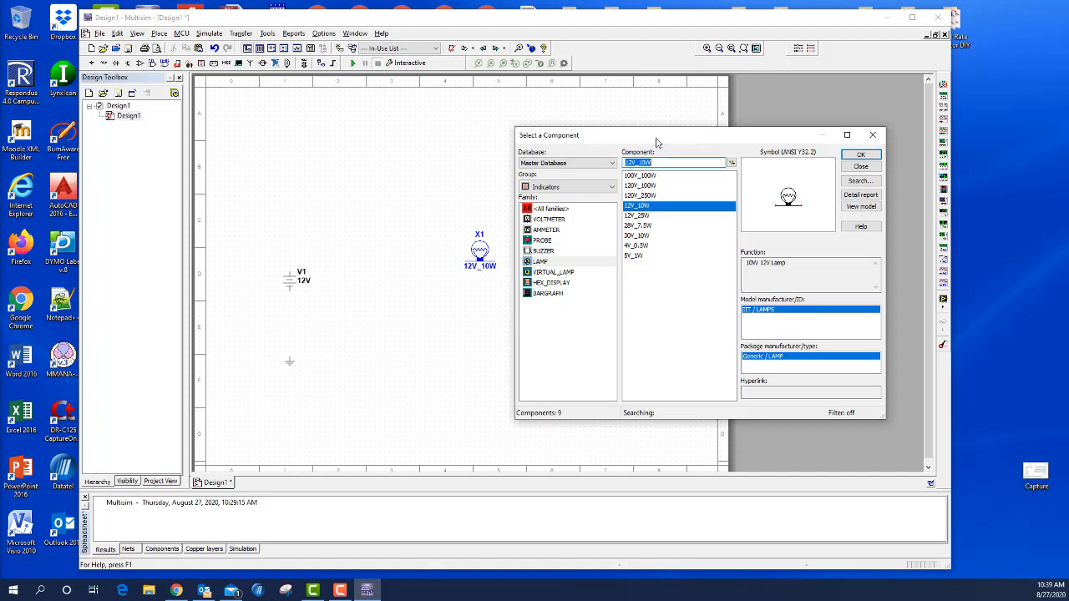
Place an SPST switch from the SWITCH family of the Basic group above and between the DC source and lamp, then close the component browser
left_click(564, 191)
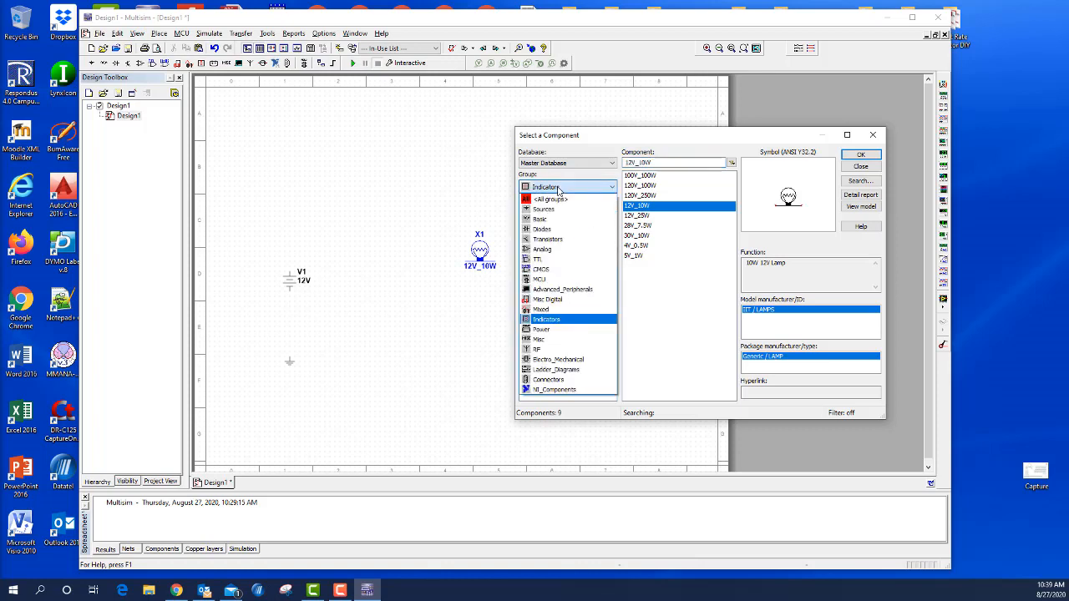
left_click(551, 219)
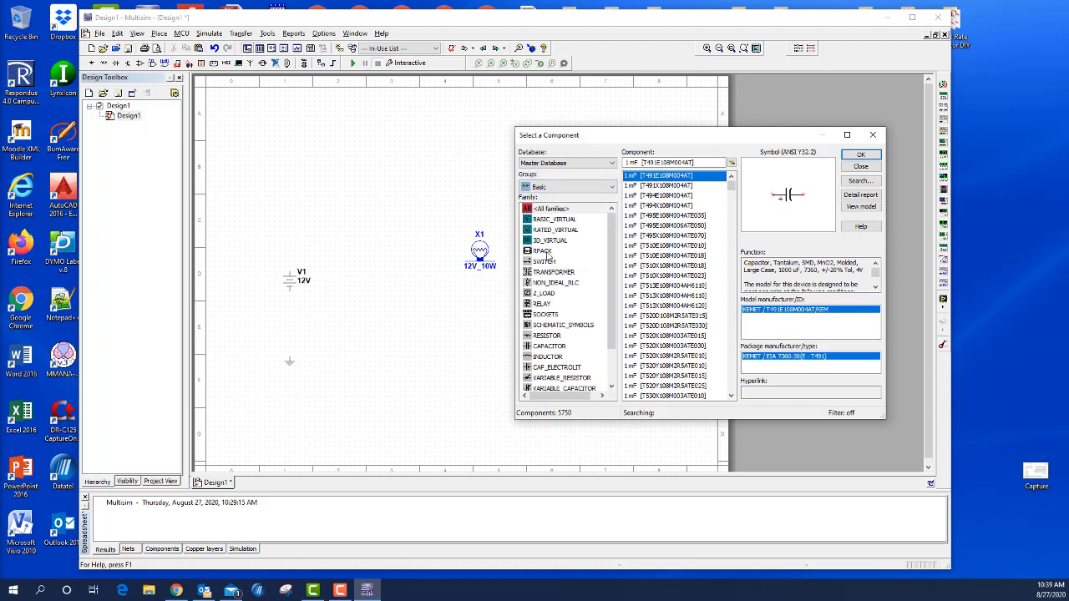
left_click(543, 262)
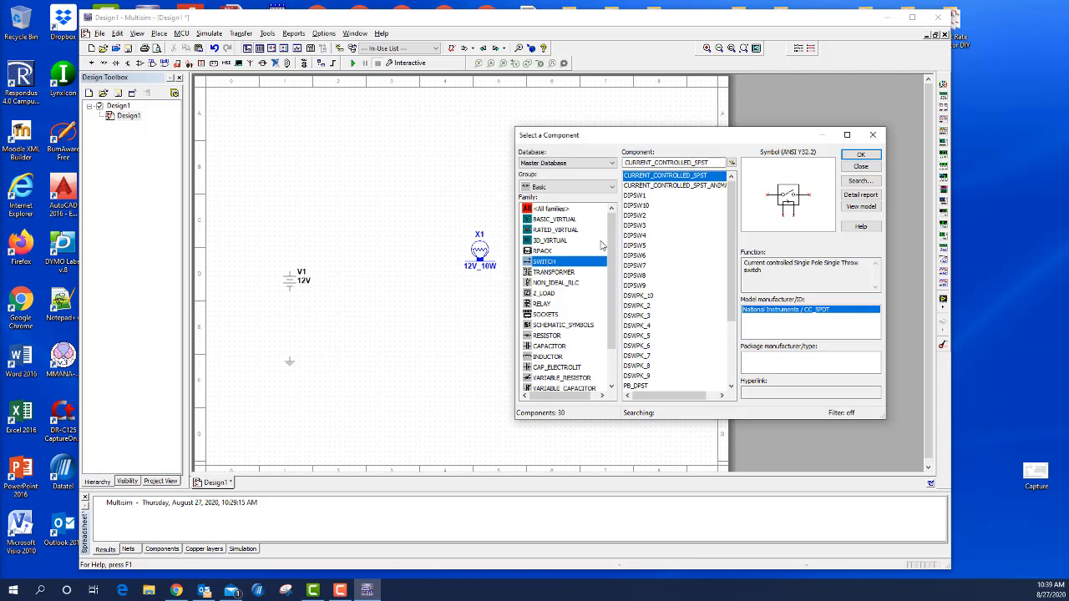
mouse_move(730, 207)
left_mouse_down()
mouse_move(737, 270)
mouse_move(731, 200)
left_mouse_up()
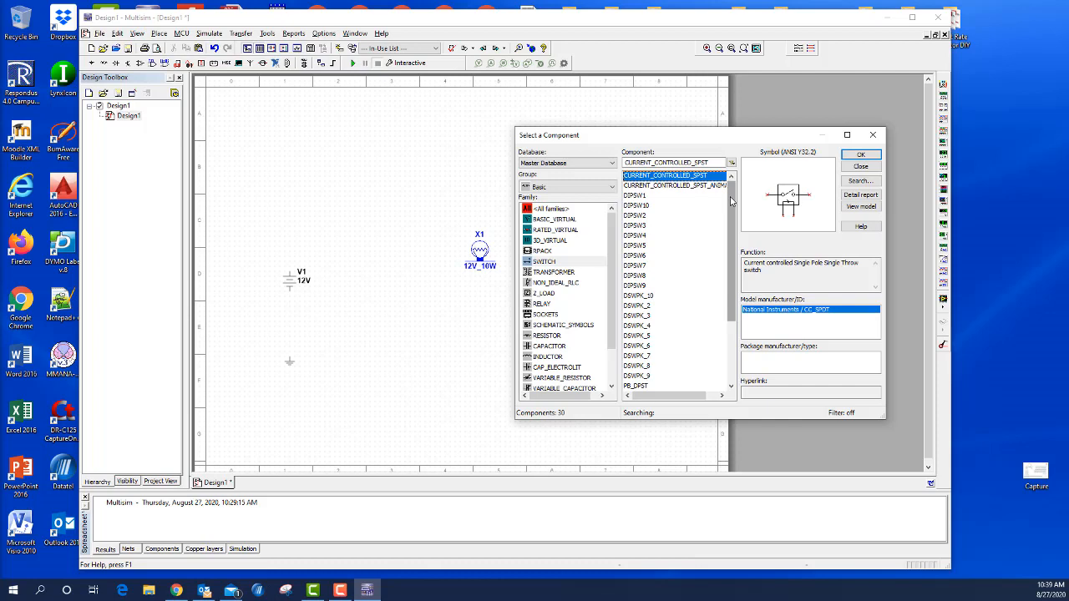
left_click_drag(731, 199, 732, 254)
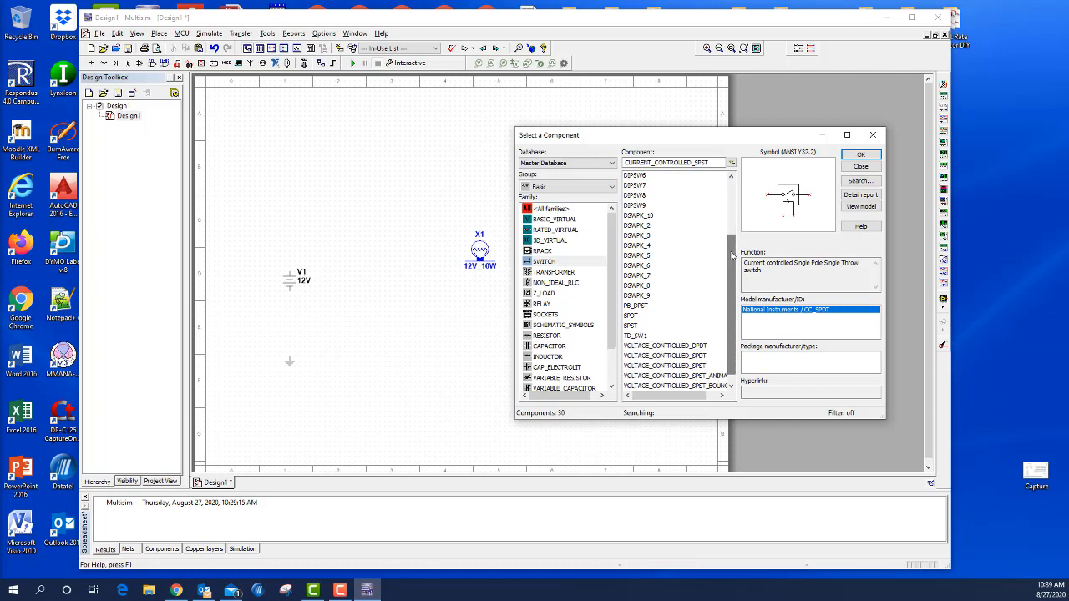
left_click(636, 327)
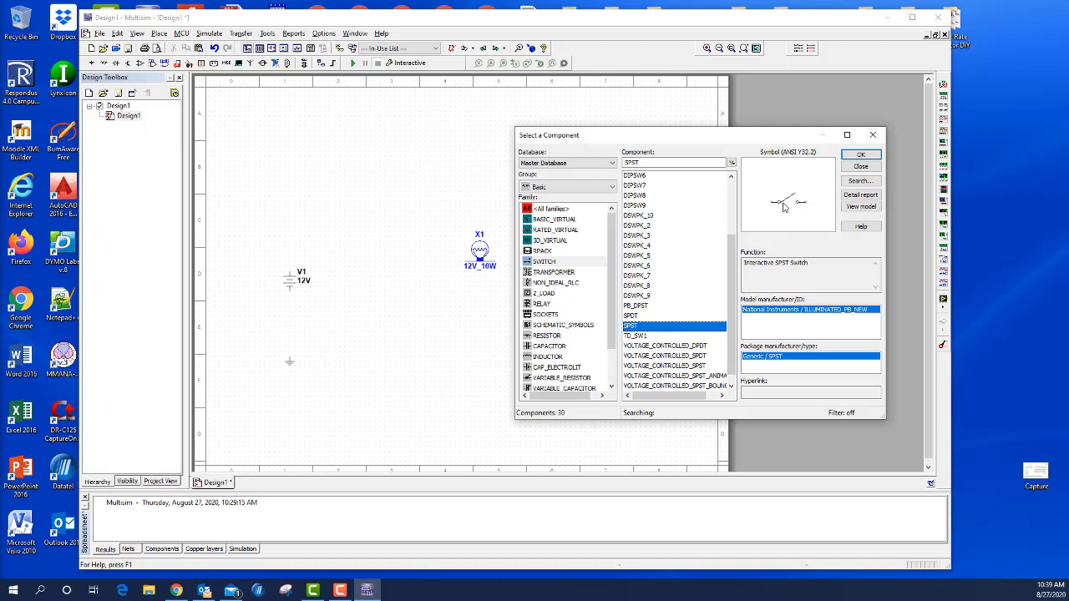
left_click(863, 155)
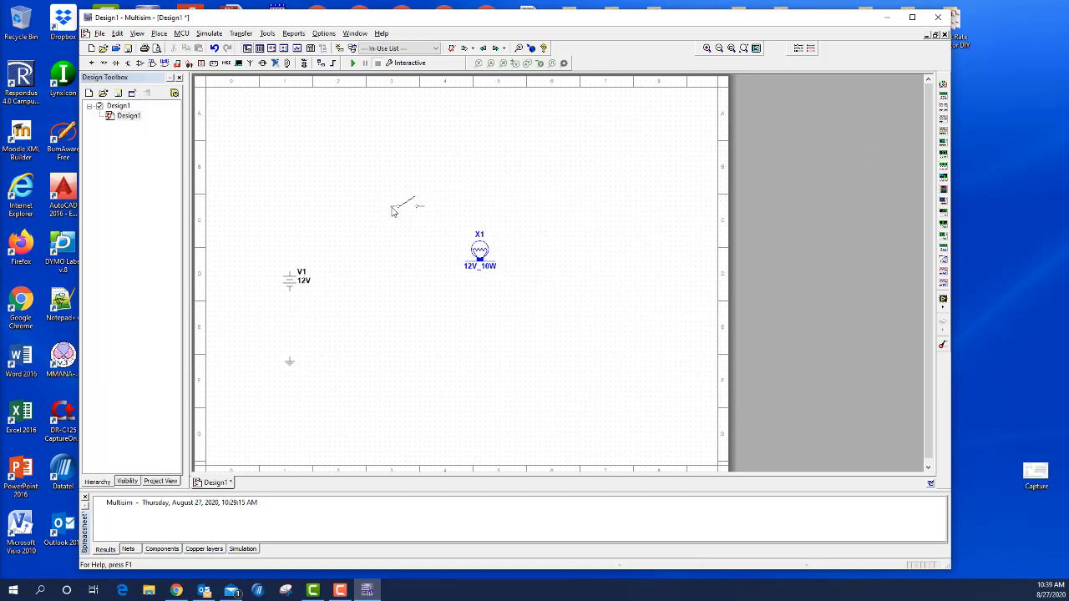
left_click(399, 203)
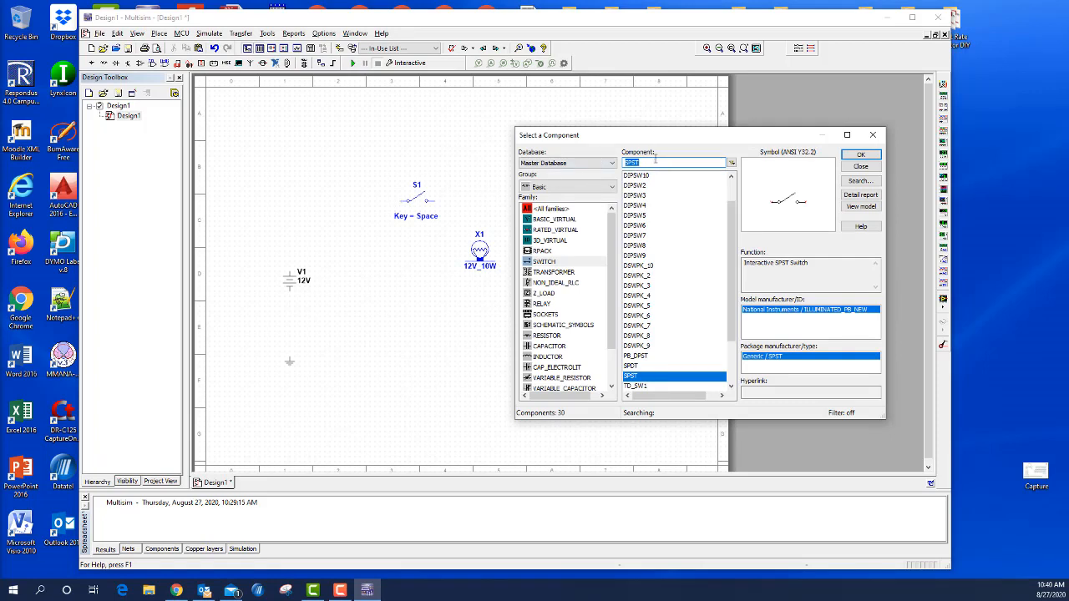
left_click(860, 168)
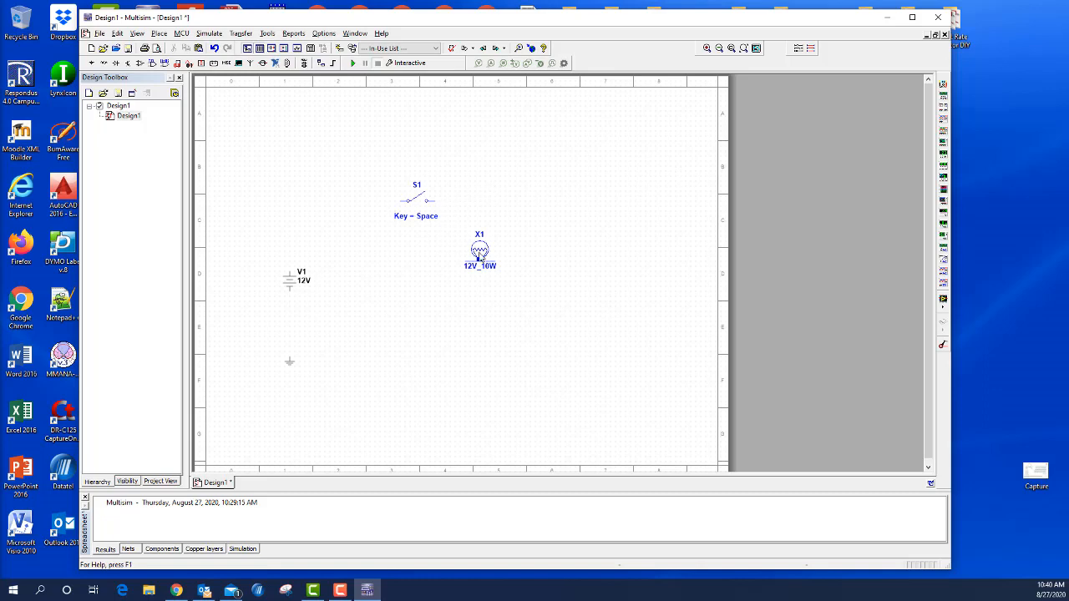
Move the 12V_10W lamp farther right and slightly lower so it sits well clear of the switch
left_click_drag(481, 258, 520, 263)
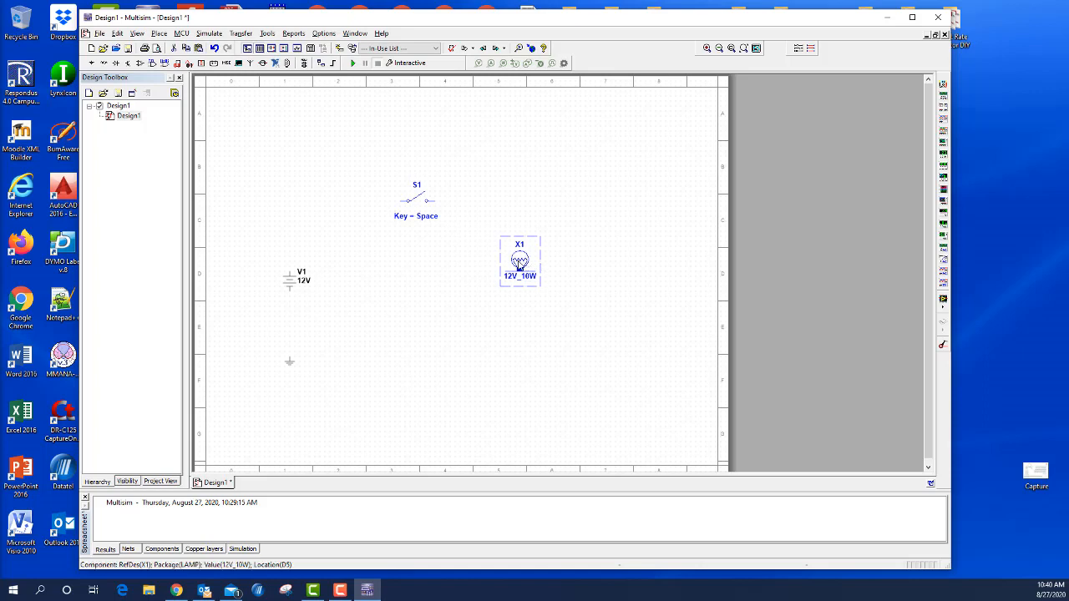
left_click_drag(520, 263, 541, 266)
left_click_drag(548, 266, 531, 272)
left_click(536, 322)
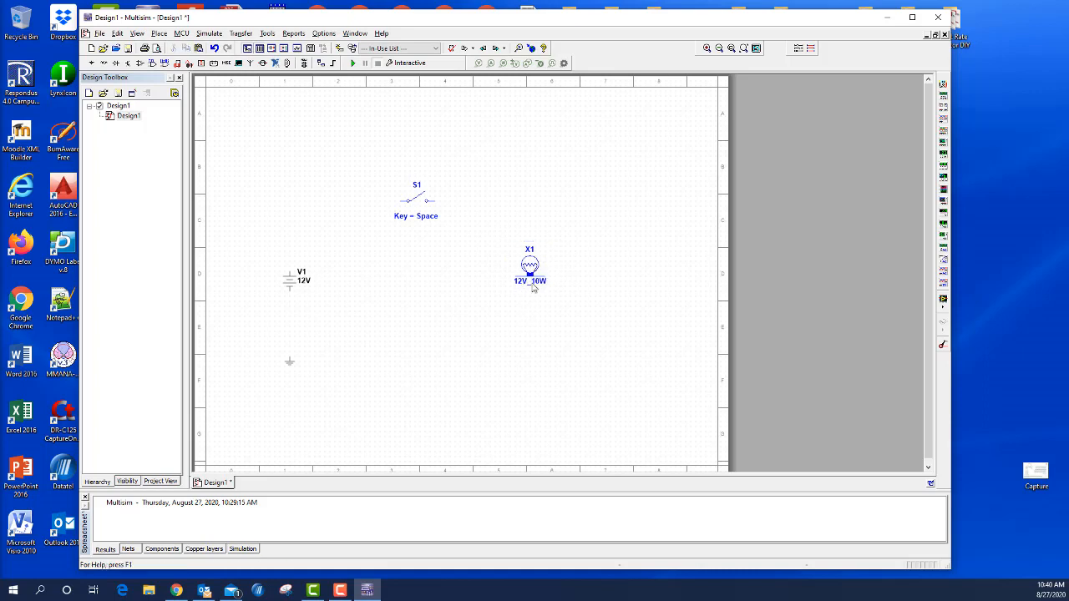
left_click(433, 219)
left_click(530, 251)
left_click(529, 250)
left_click(533, 266)
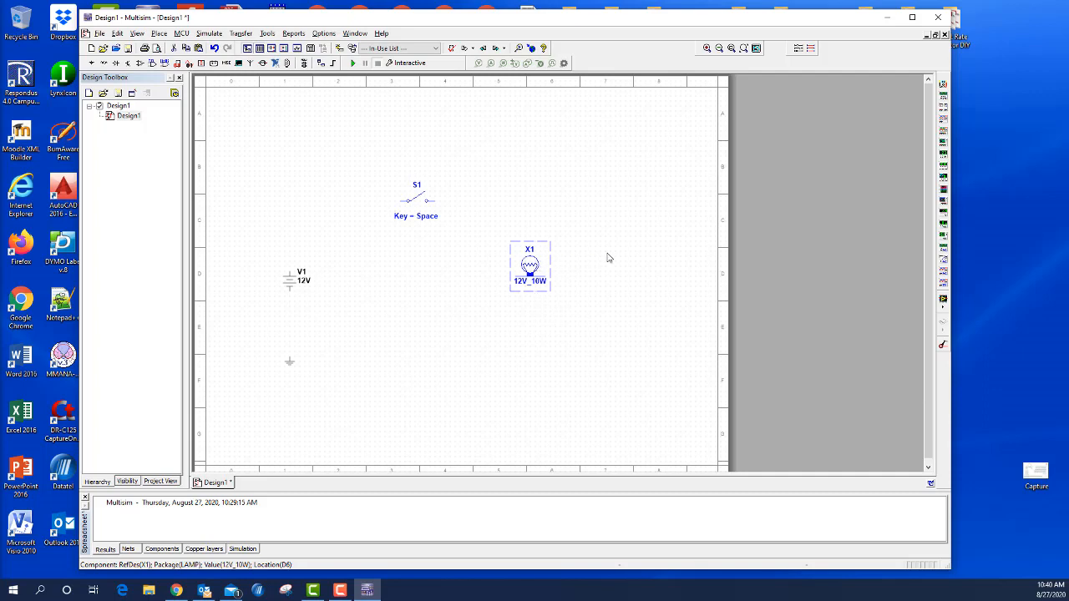
left_click(409, 285)
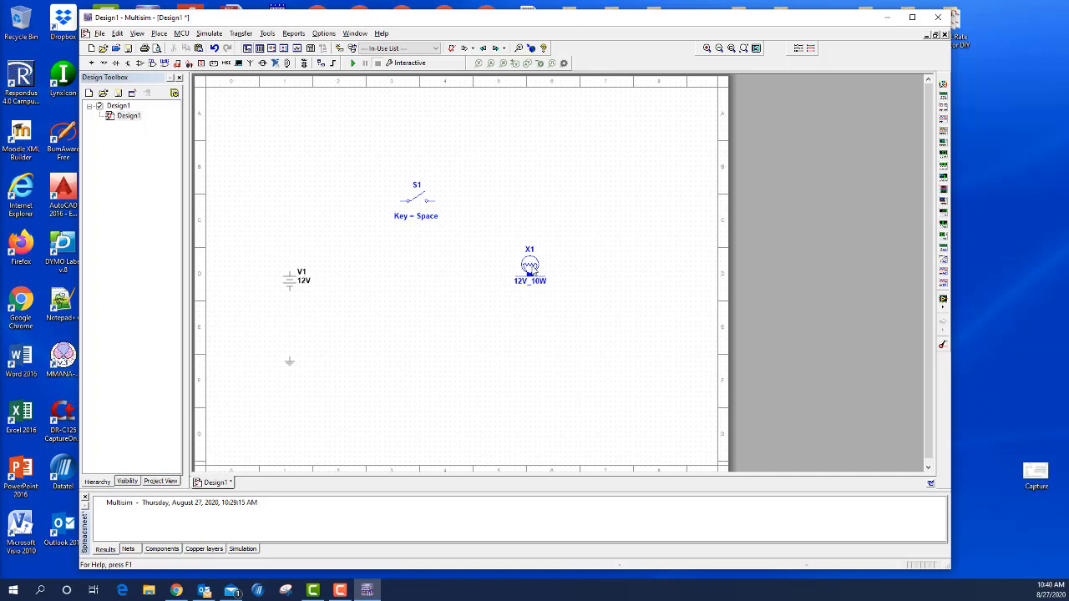
Rotate the lamp 90° clockwise so its terminals are vertical, and shift it slightly down and to the right
right_click(531, 269)
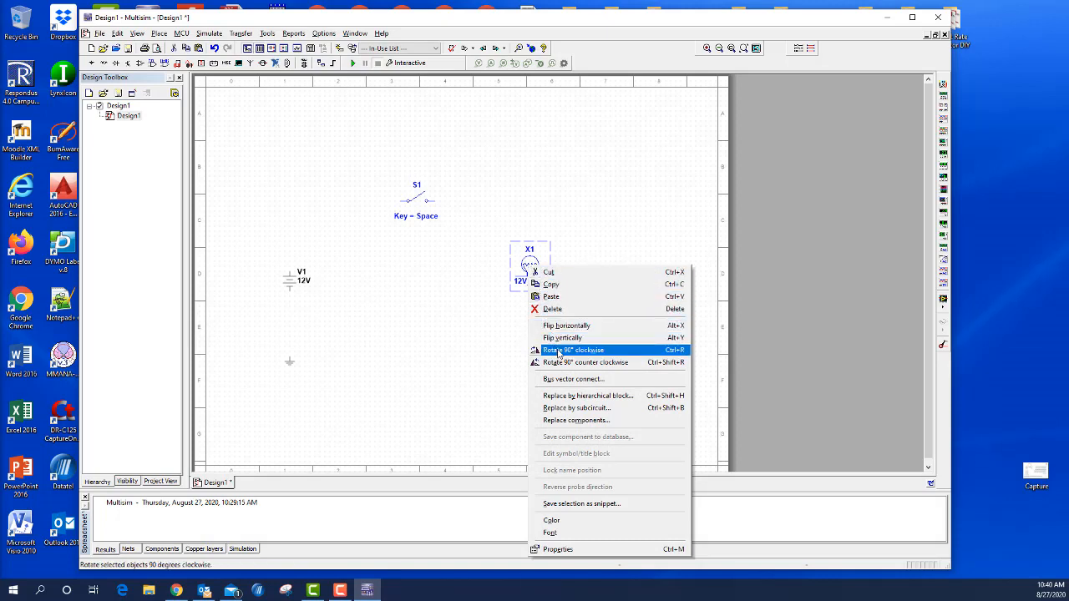
left_click(557, 354)
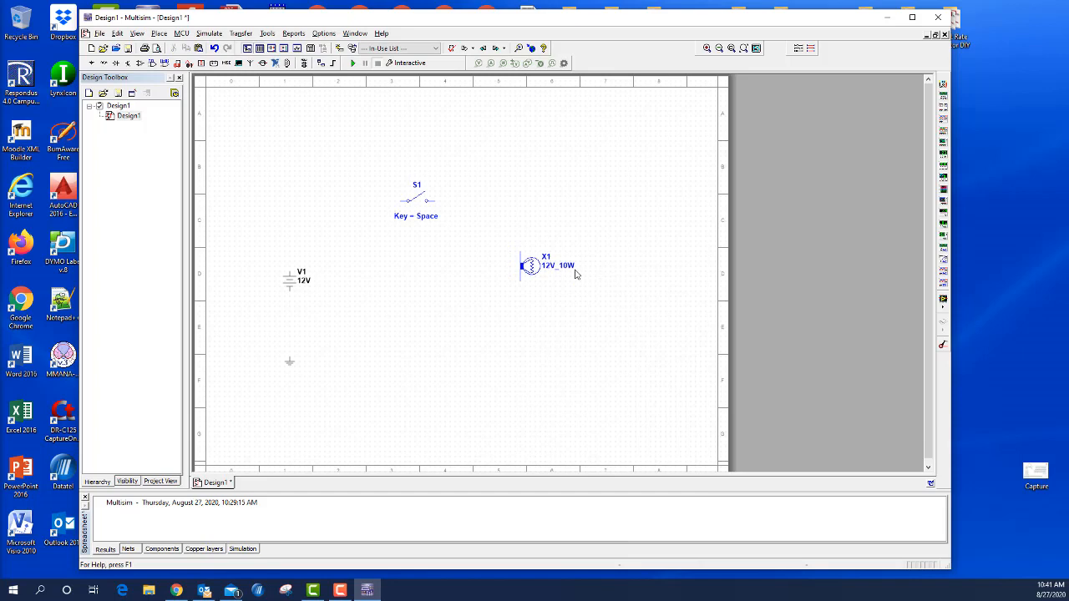
left_click(528, 268)
left_click_drag(529, 270, 533, 276)
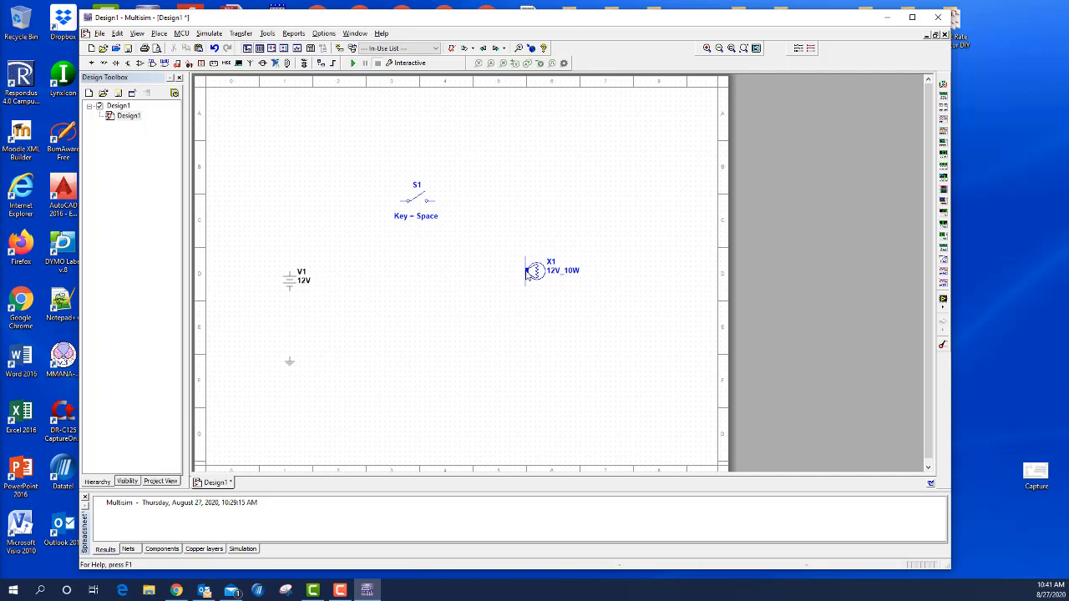
Nudge the DC source up and wire it, the switch and the lamp into a loop with the return wire running well below them
left_click(290, 282)
left_click_drag(290, 282, 289, 277)
left_click(292, 248)
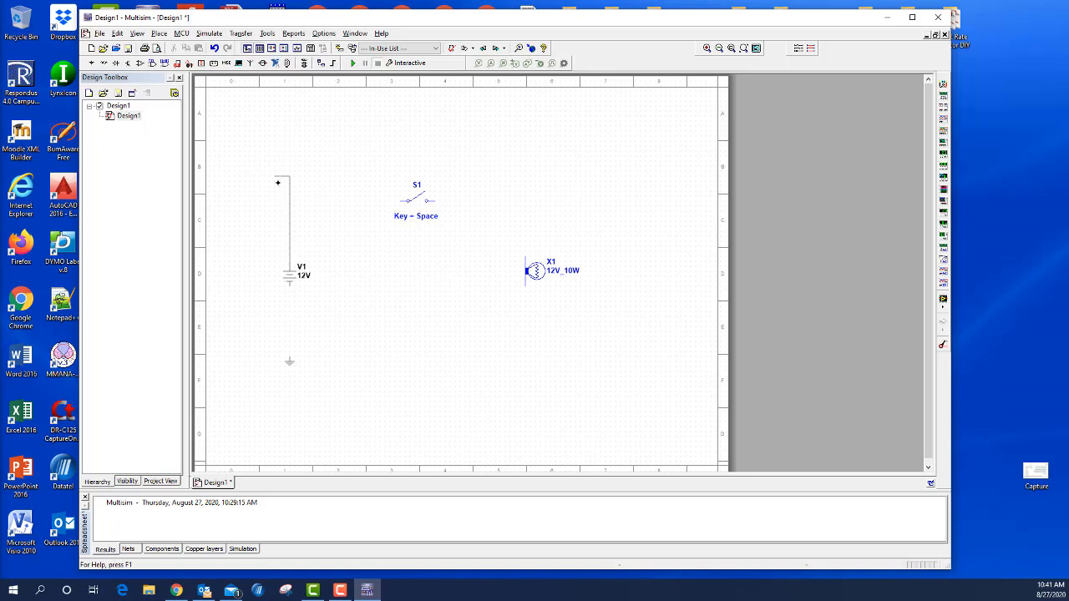
left_click(400, 201)
left_click(525, 256)
left_click(525, 286)
left_click(290, 286)
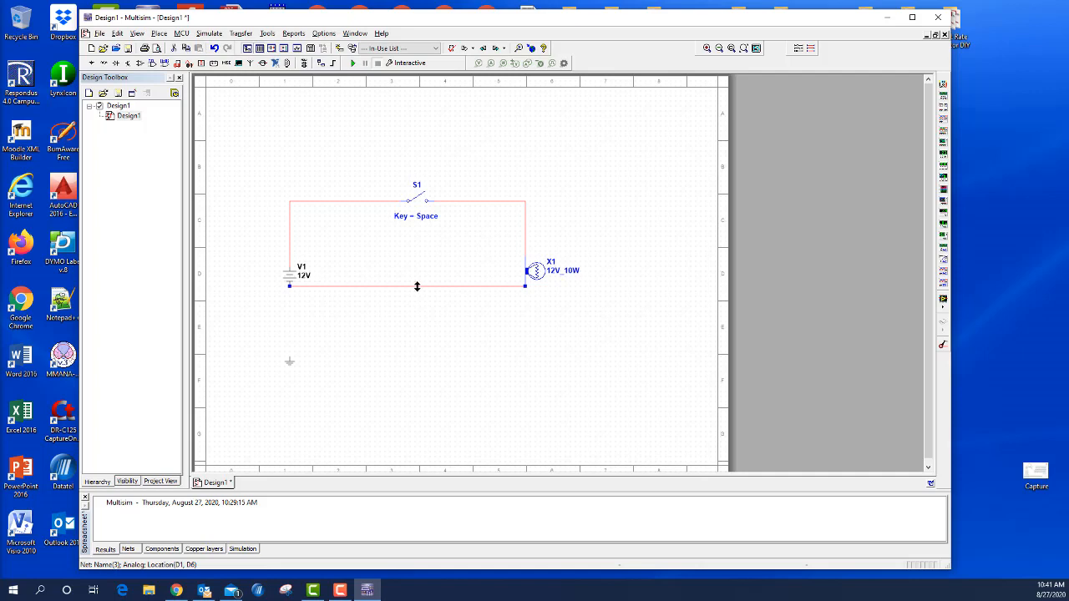
left_click_drag(417, 286, 417, 322)
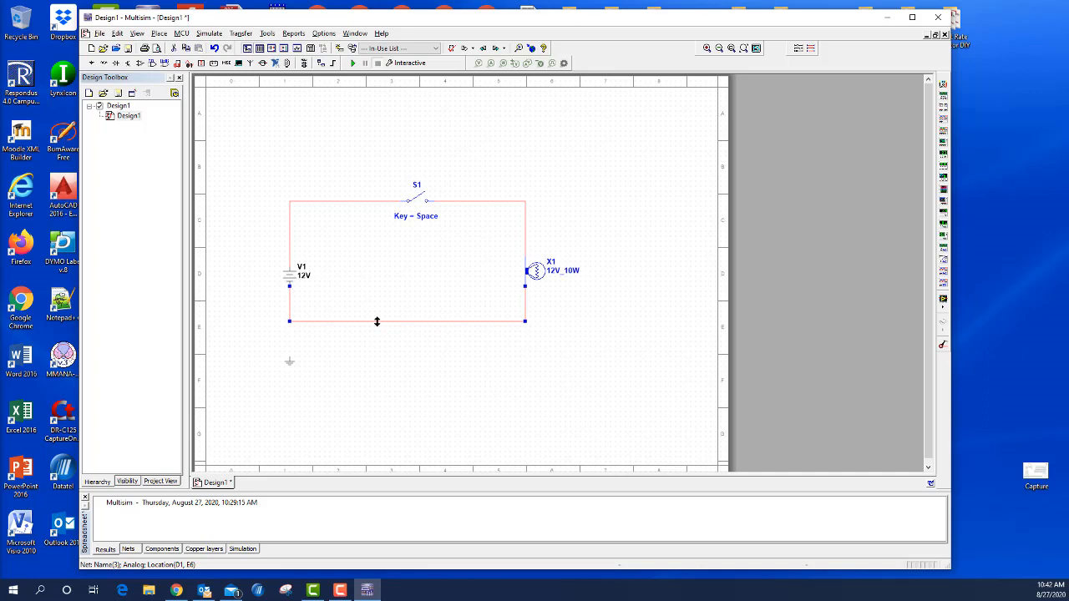
Set the segment color of the return wire between the lamp and the DC source to black
right_click(377, 321)
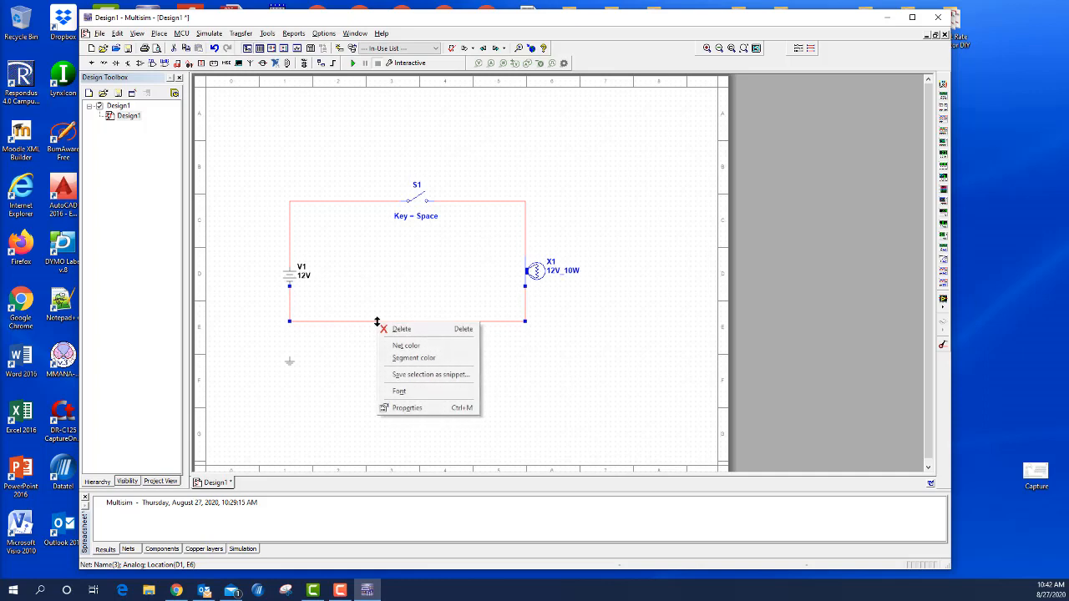
left_click(404, 359)
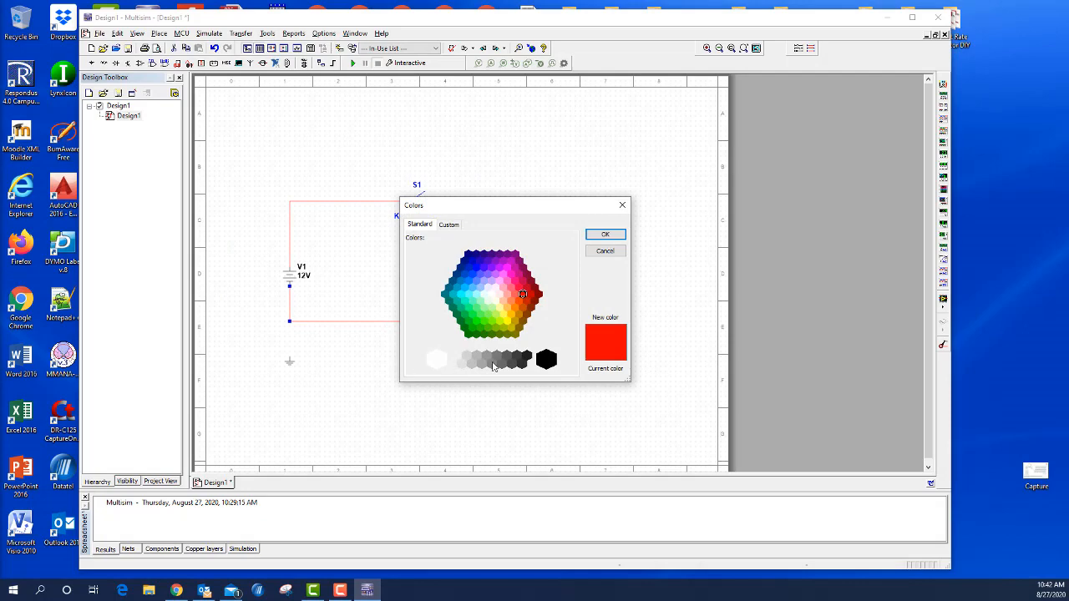
left_click(546, 359)
left_click(606, 235)
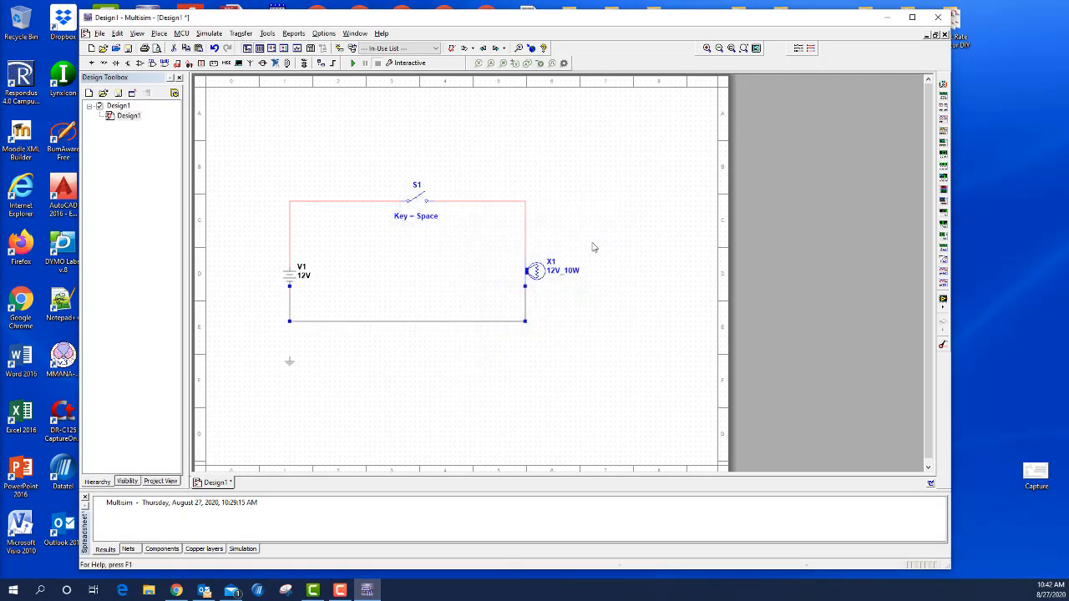
left_click(445, 338)
Move the SPST switch slightly lower together with its connected top wires
left_click(424, 206)
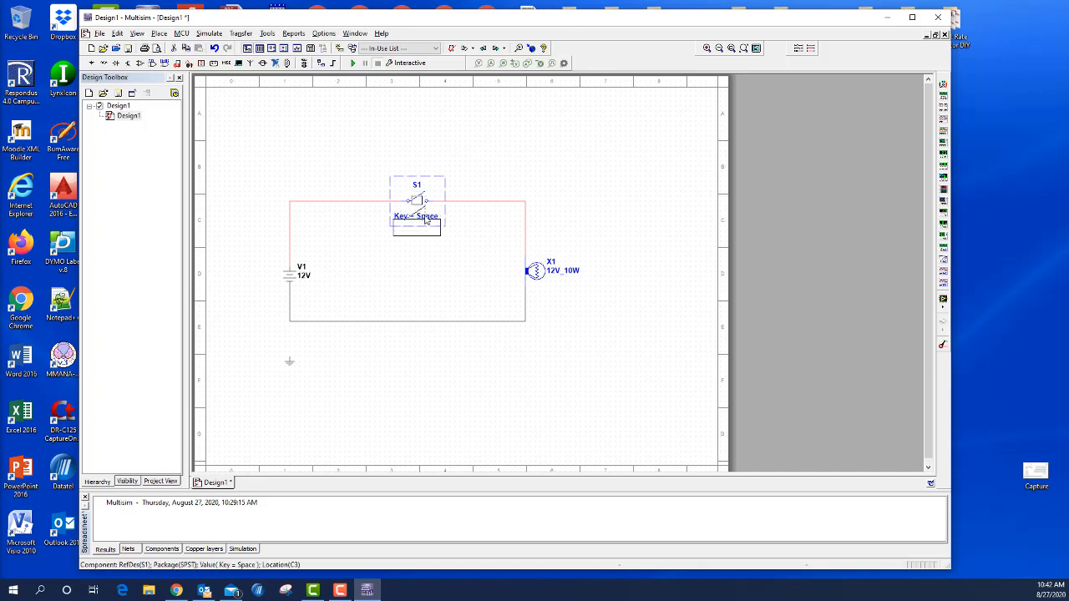
left_click_drag(425, 216, 426, 217)
left_click(450, 269)
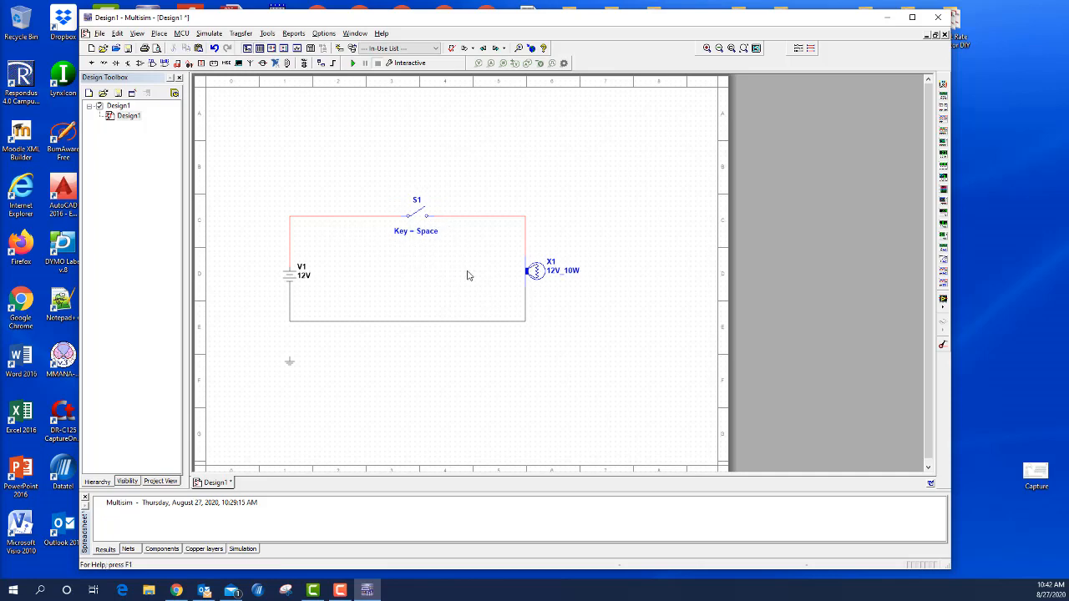
Wire the ground symbol to the lower-left corner of the loop and set that wire's segment color to black
left_click(289, 356)
left_click(289, 320)
right_click(289, 337)
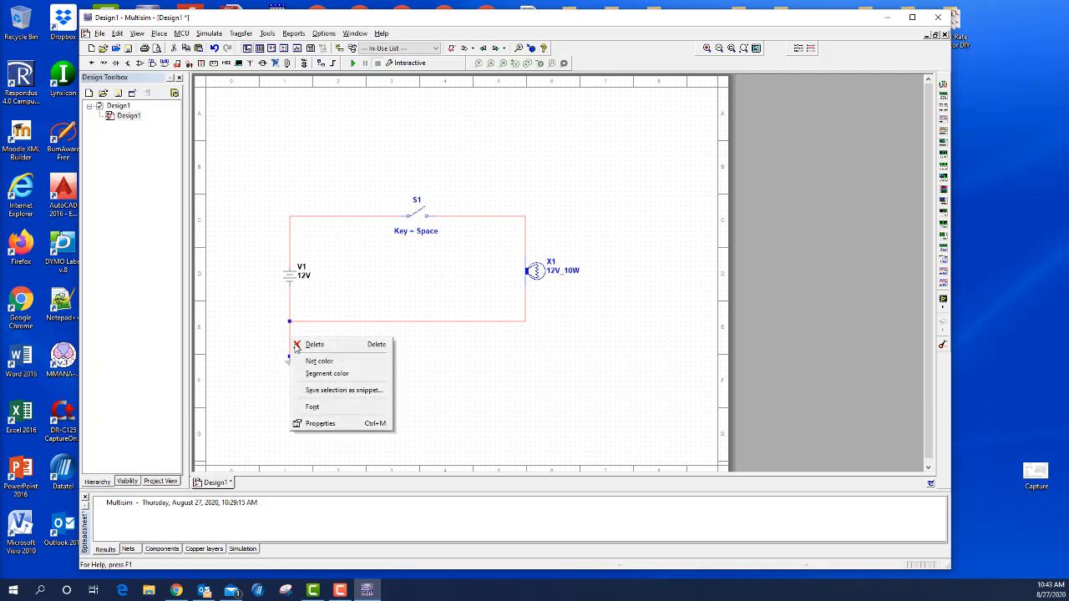
left_click(318, 373)
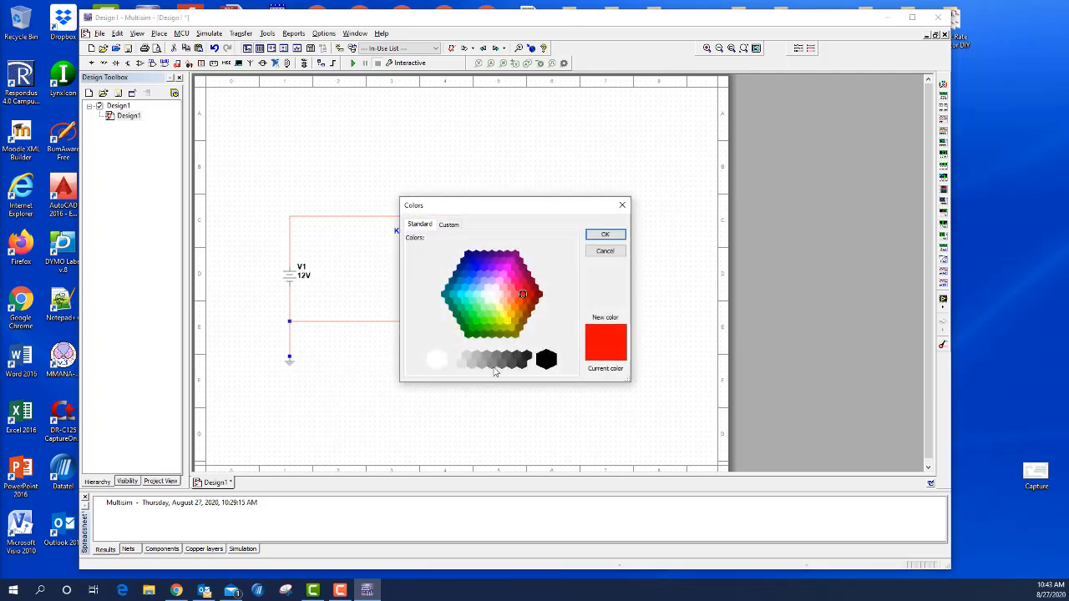
left_click(547, 365)
left_click(605, 235)
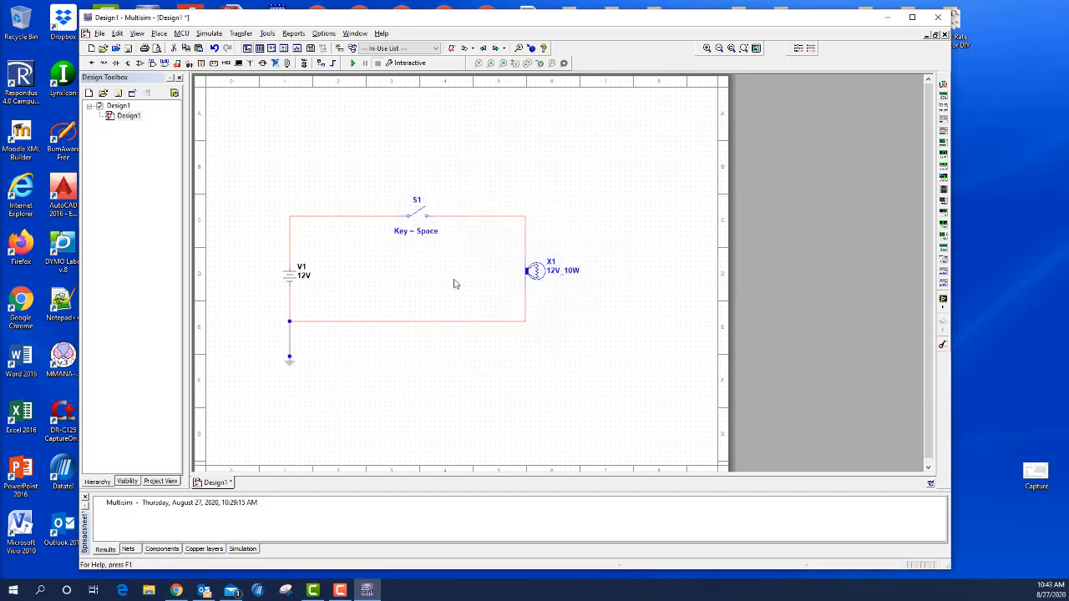
Set the segment color of the wire between the DC source's lower terminal and the ground junction to black
right_click(289, 308)
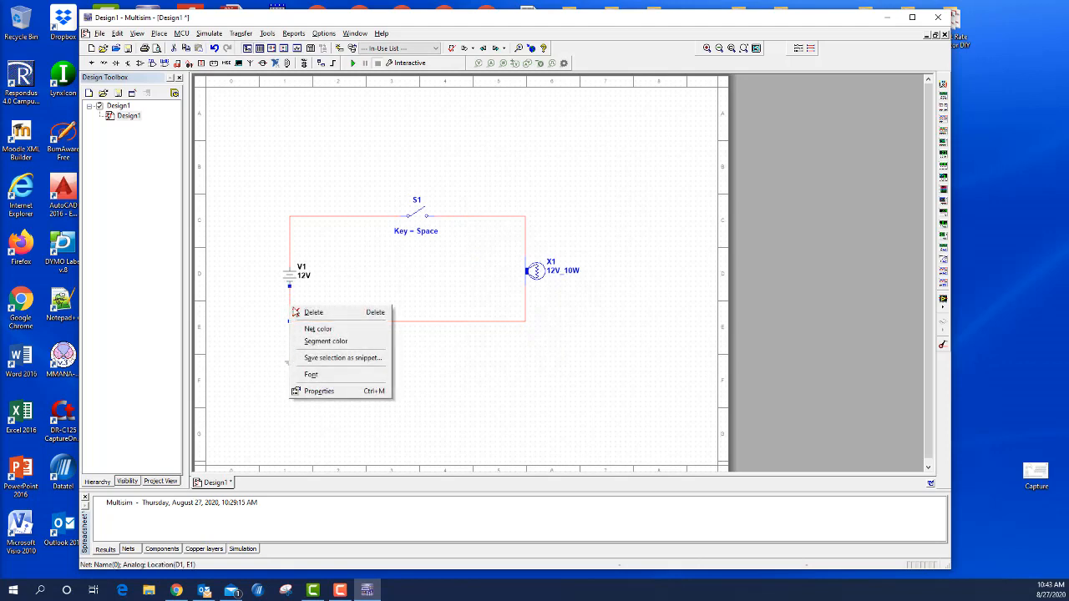
left_click(323, 341)
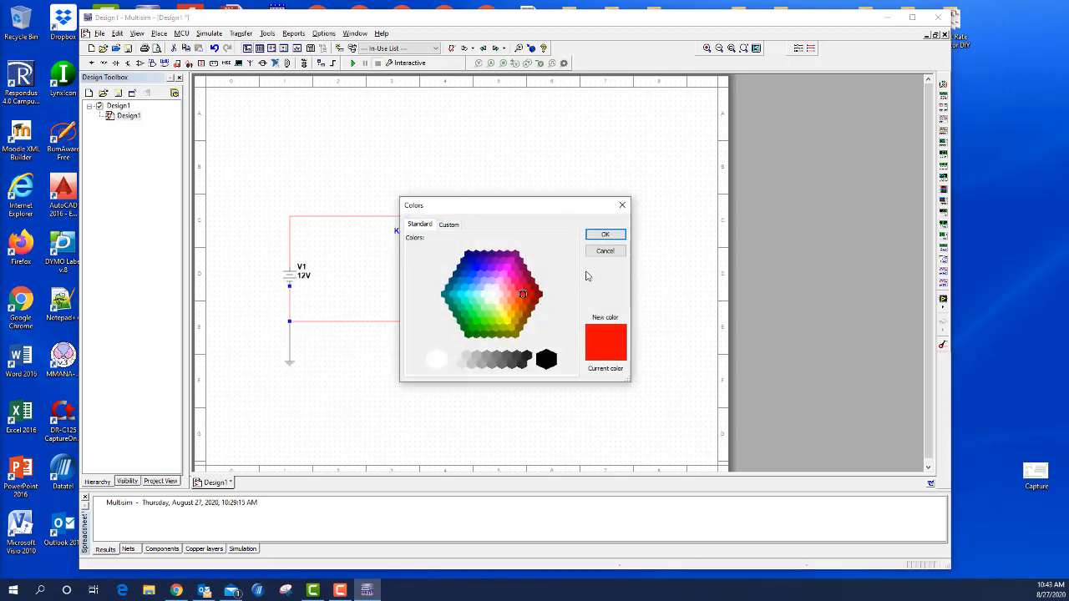
left_click(547, 360)
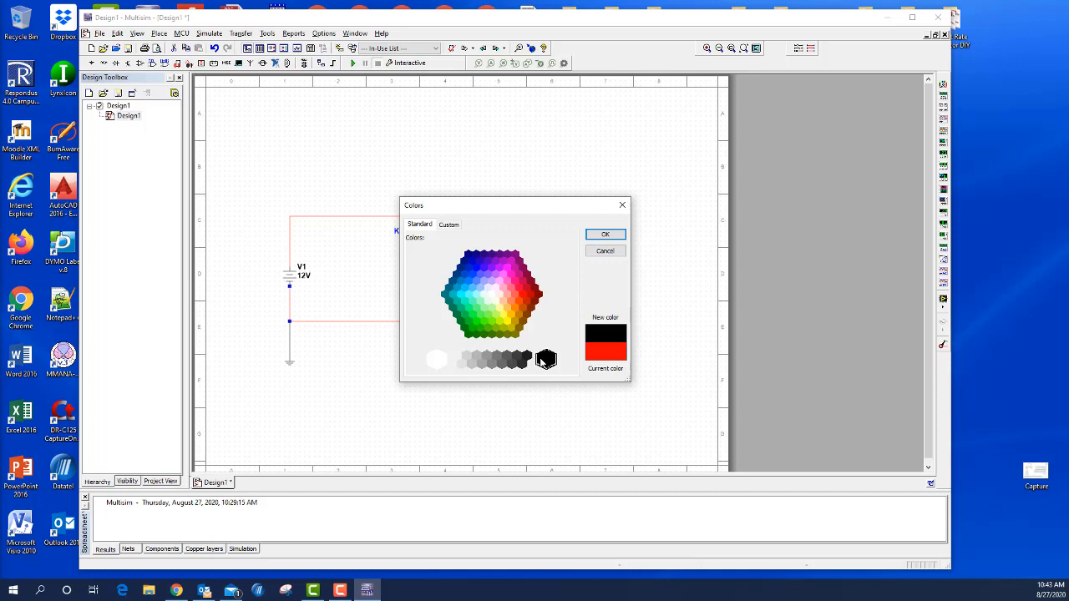
left_click(599, 235)
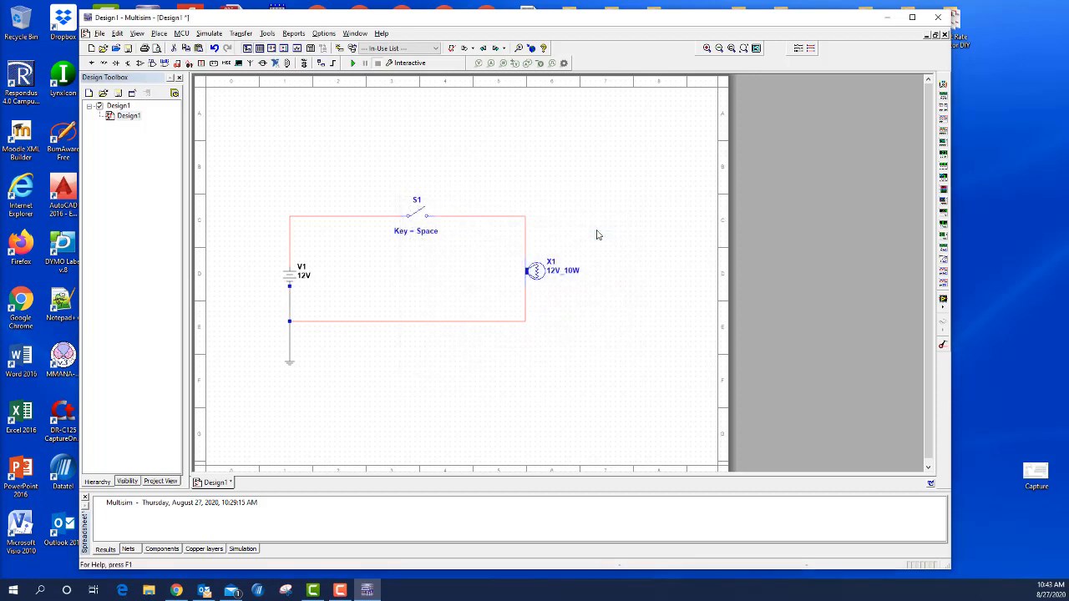
Set the segment color of the bottom wire from the ground junction to the lamp's lower terminal to black
left_click(372, 322)
right_click(372, 322)
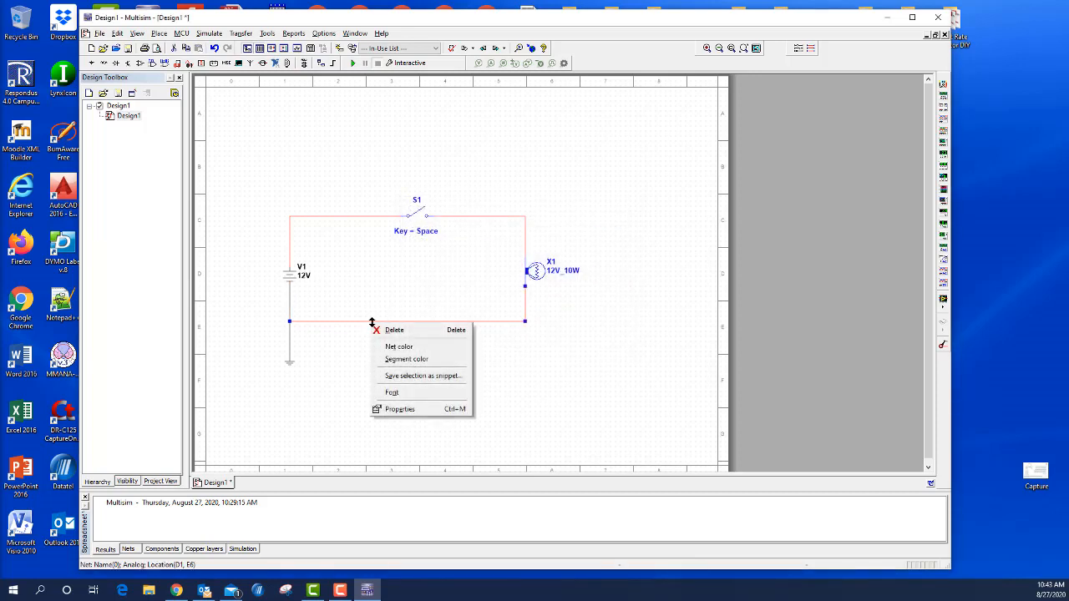
left_click(407, 359)
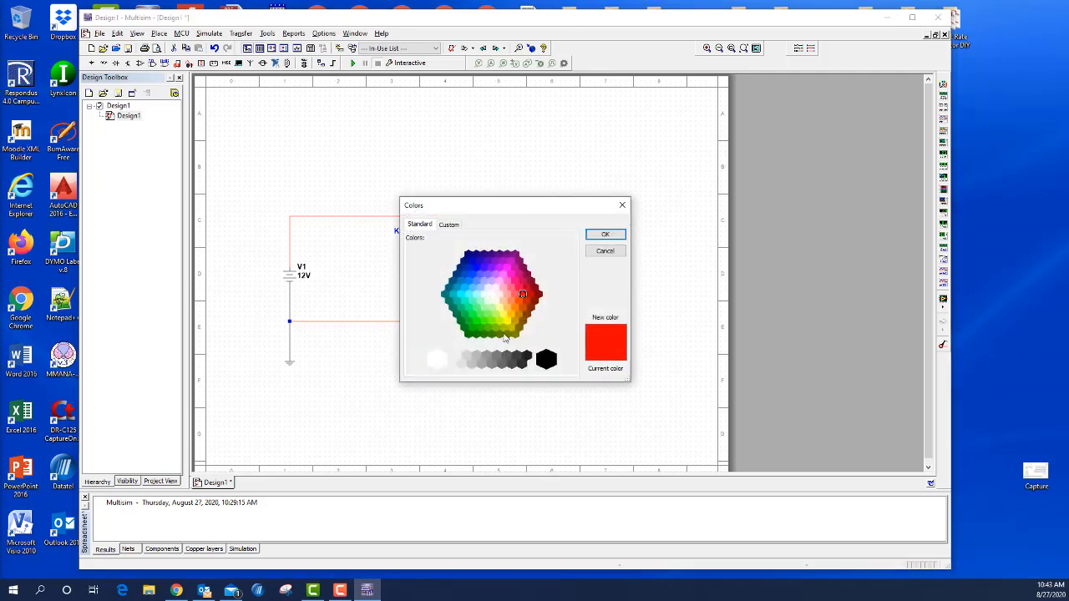
left_click(549, 360)
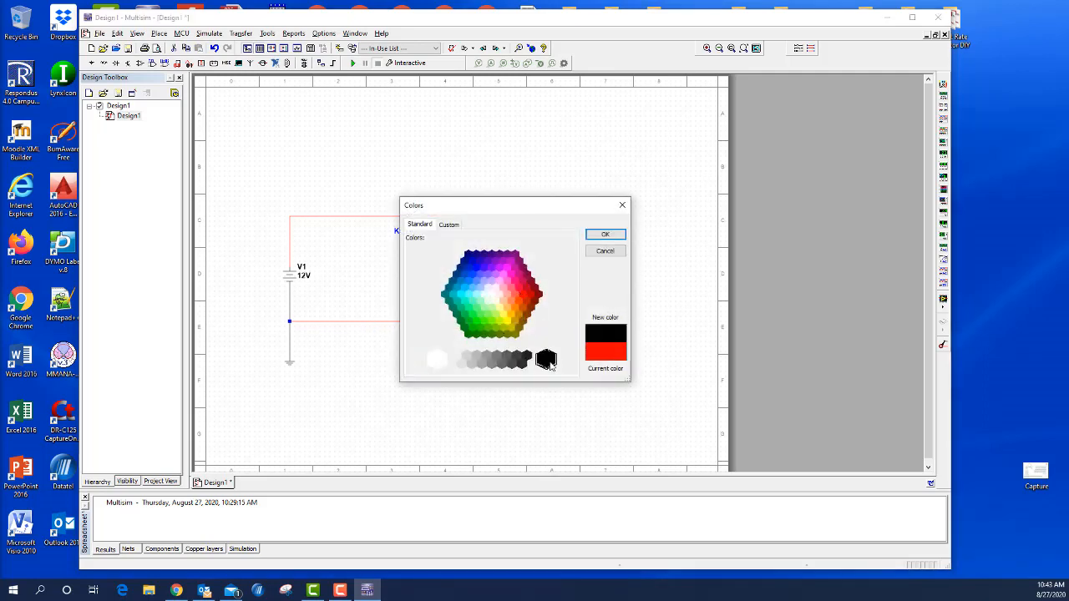
left_click(607, 235)
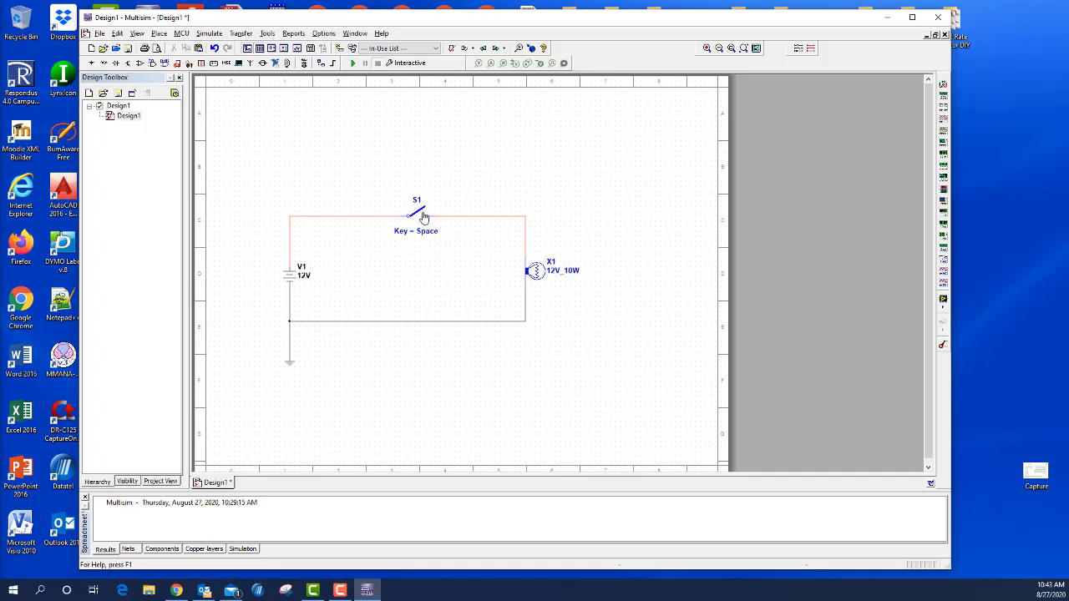
Toggle switch S1 between open and closed repeatedly, both directly on the schematic and with its assigned key, leaving it open
left_click(421, 216)
left_click(418, 216)
left_click(419, 216)
left_click(420, 217)
left_click(419, 217)
left_click(420, 217)
key("space")
key("space")
key("space")
key("space")
key("space")
key("space")
key("space")
key("space")
key("space")
key("space")
left_click(420, 222)
left_click(422, 215)
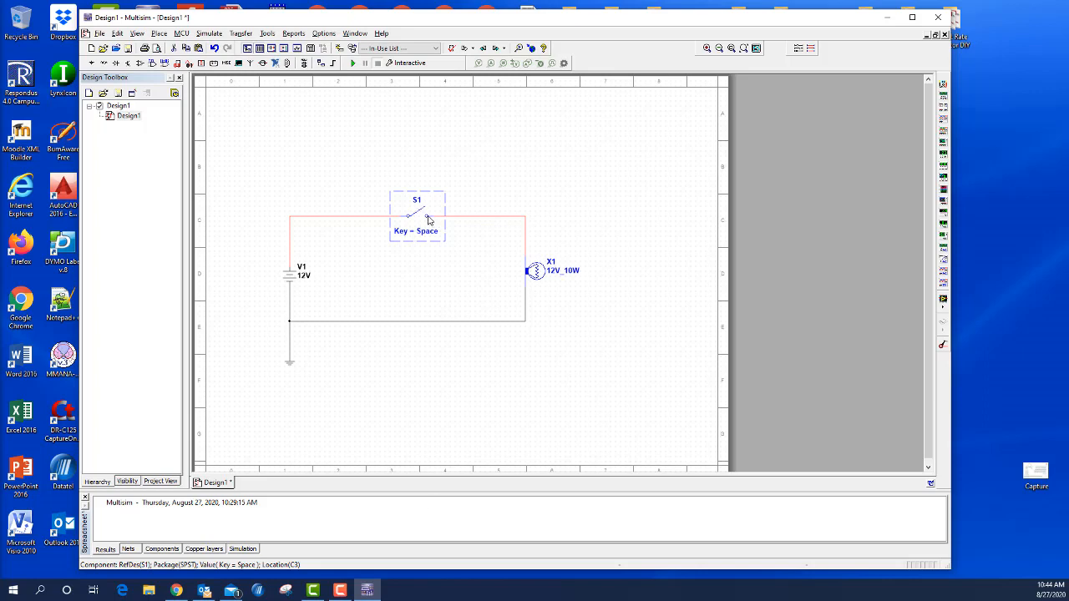
Review the available toggle keys in switch S1's properties and leave them without making a change
right_click(428, 218)
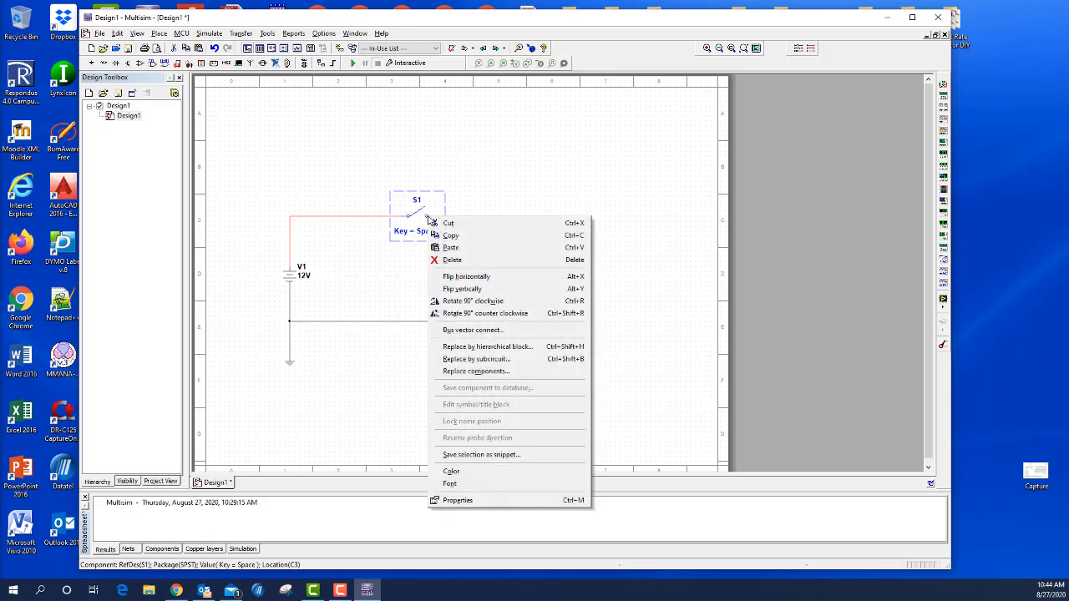
left_click(458, 500)
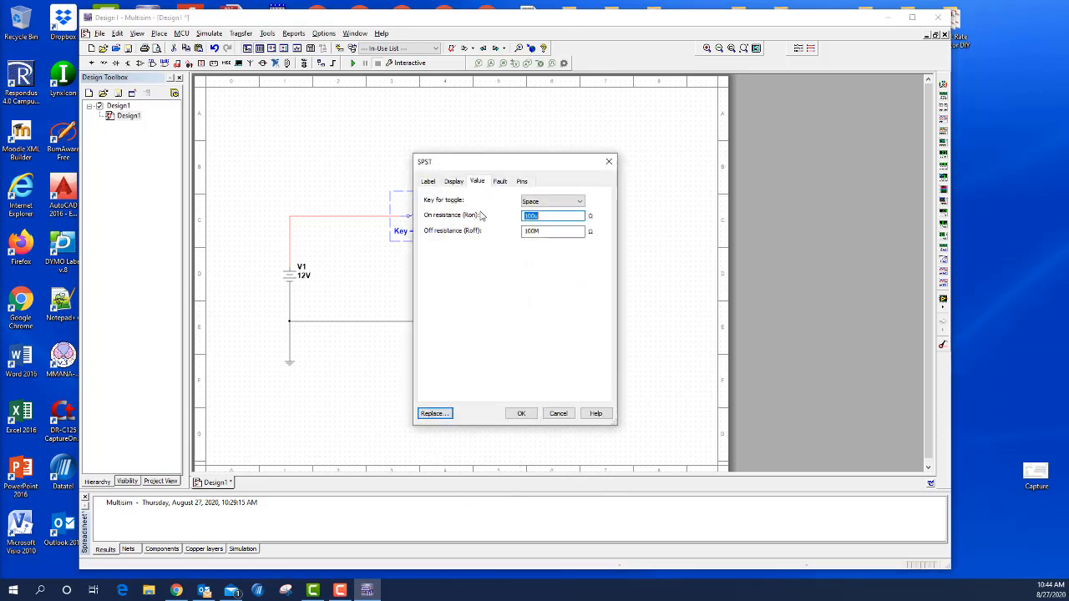
left_click(580, 201)
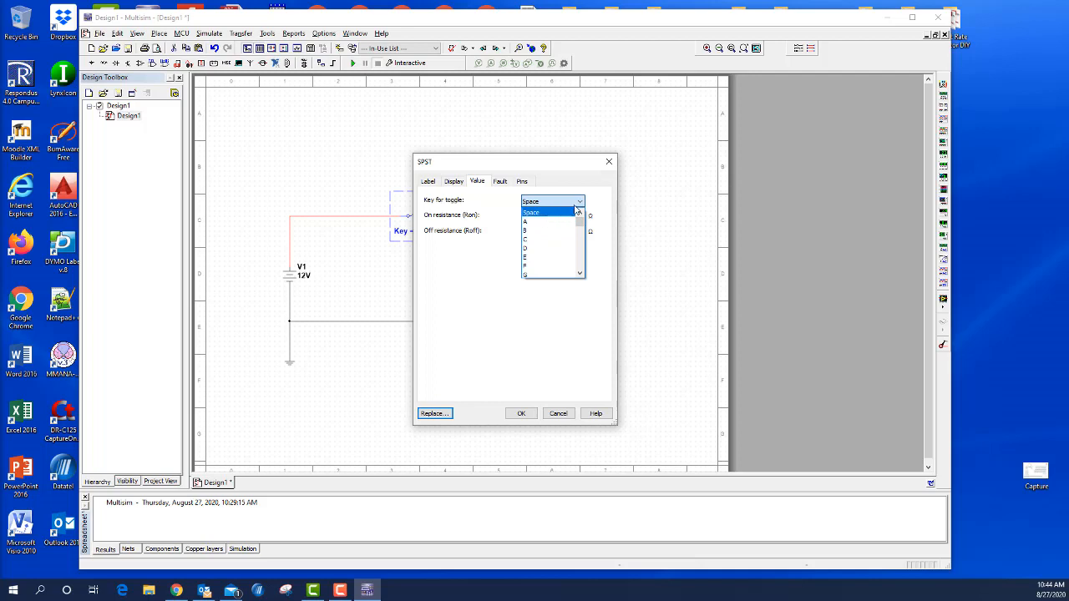
left_click(580, 204)
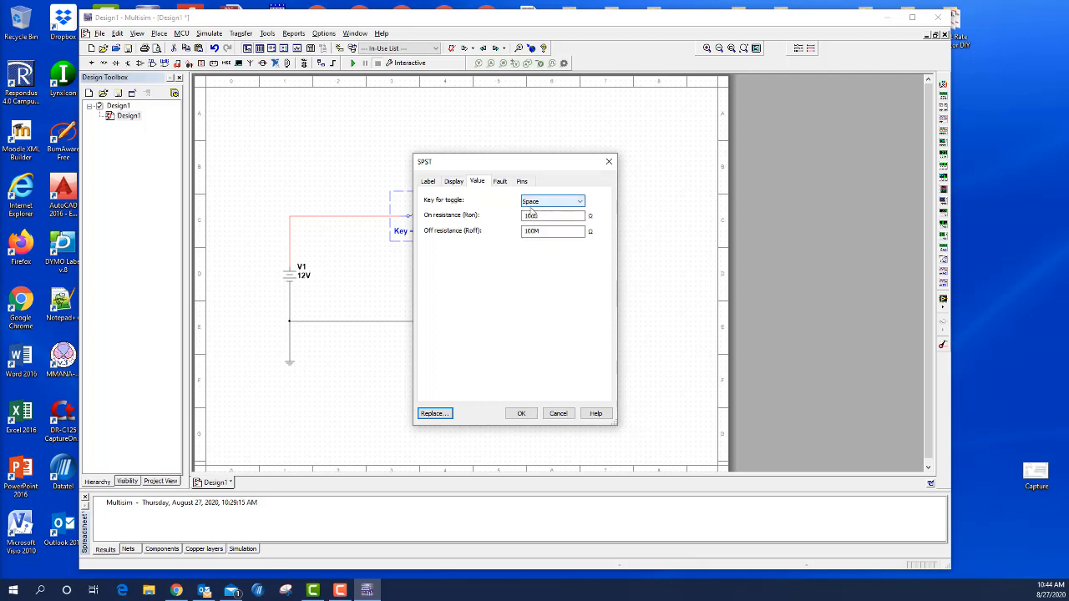
left_click(558, 413)
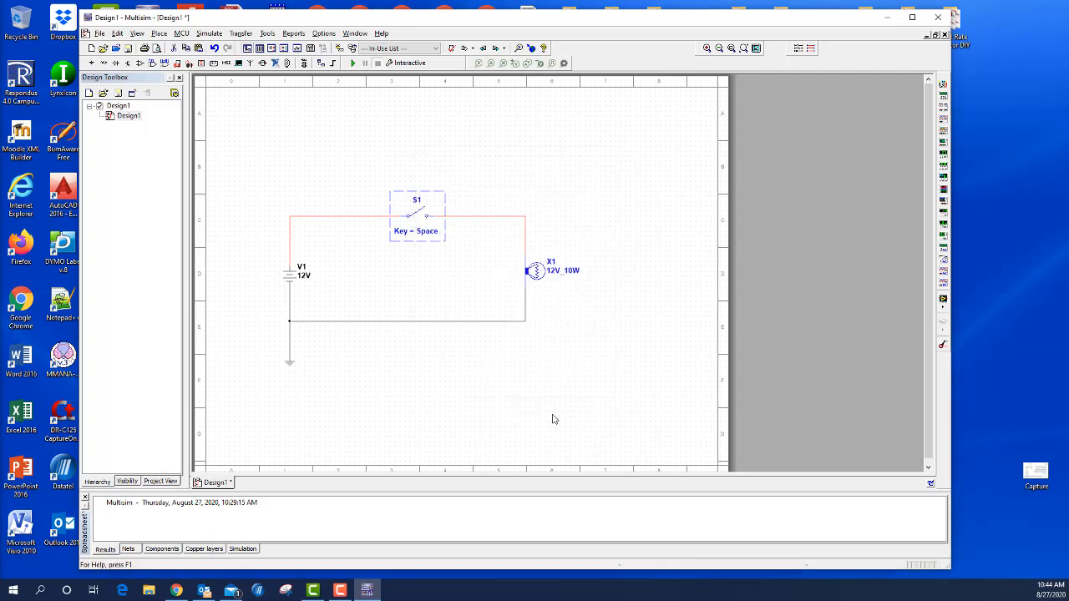
Run the interactive simulation, close and reopen switch S1 to observe the lamp, and stop the simulation
left_click(459, 253)
left_click(353, 64)
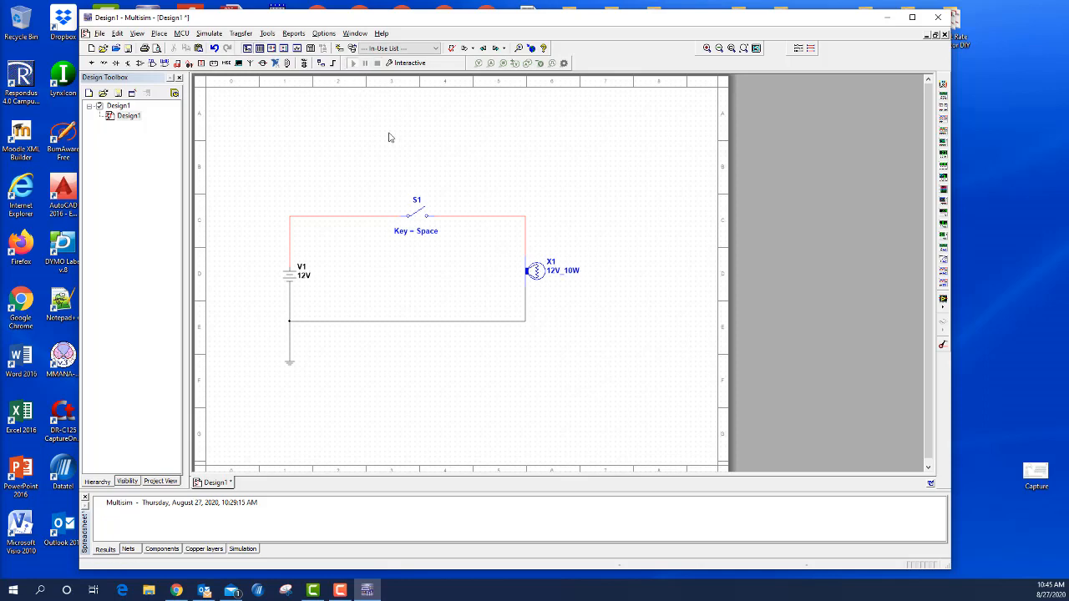
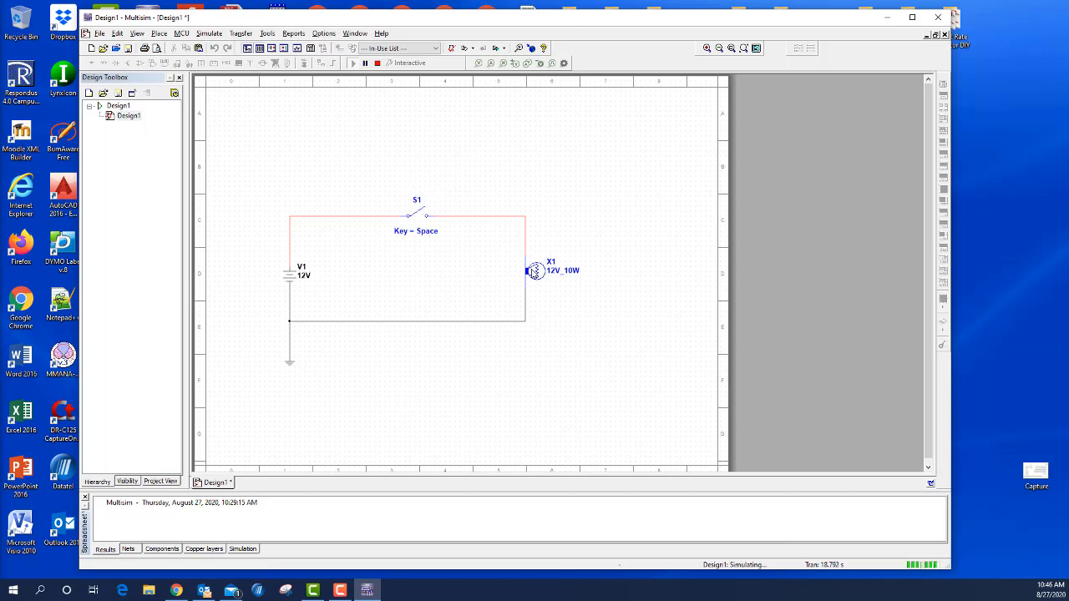
key("space")
key("space")
left_click(378, 63)
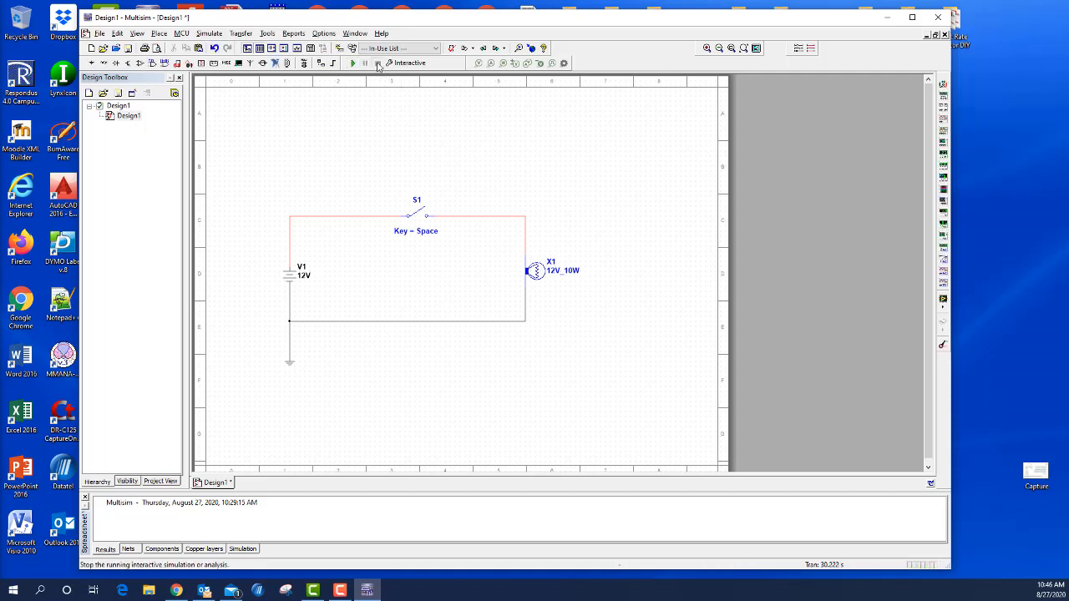
Delete the wire between switch S1 and the lamp, and move S1 closer to the DC source along the top wire
left_click(461, 220)
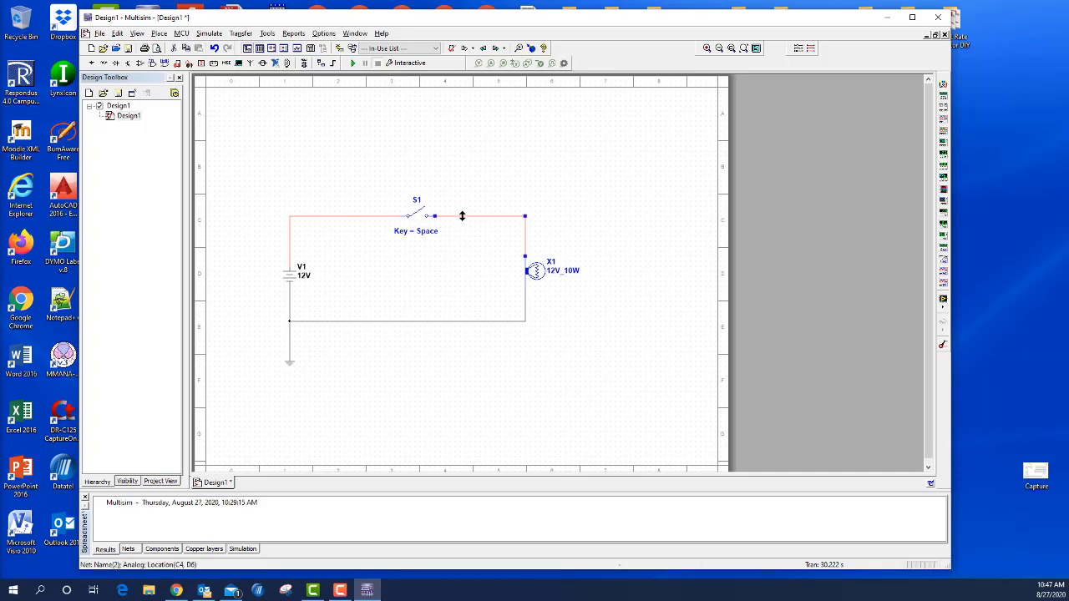
key("Delete")
left_click(433, 219)
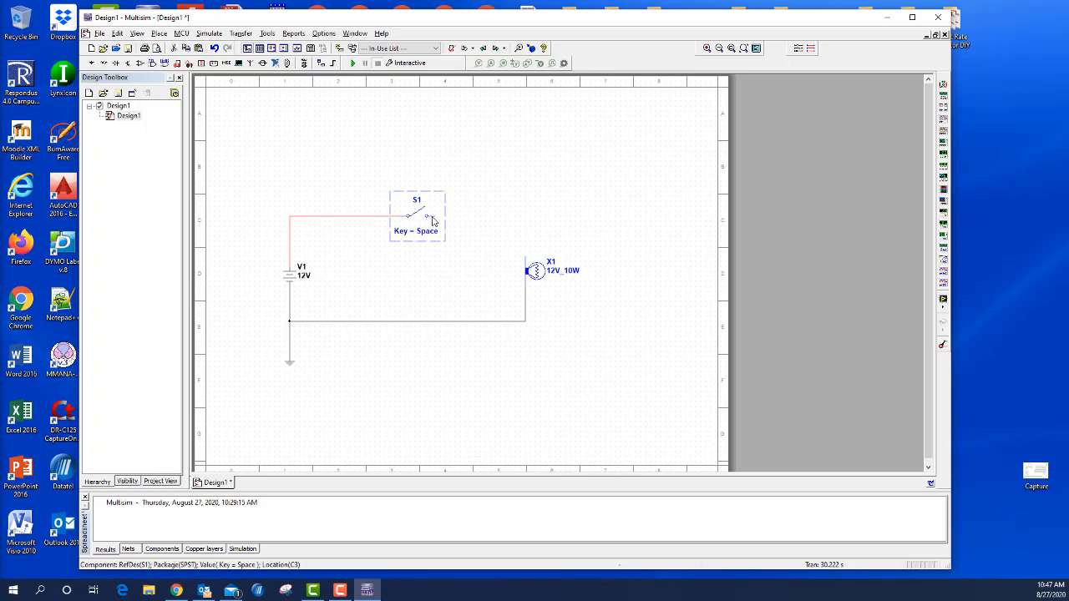
left_click_drag(433, 219, 382, 223)
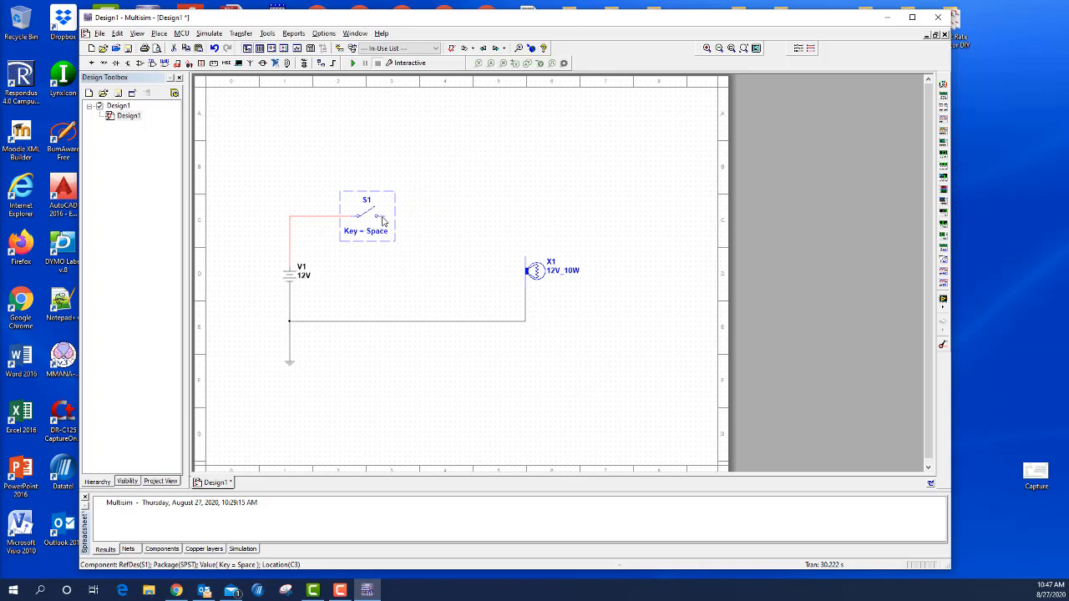
Copy switch S1 and paste a second SPST switch in line with it, between S1 and the lamp
right_click(381, 219)
left_click(409, 239)
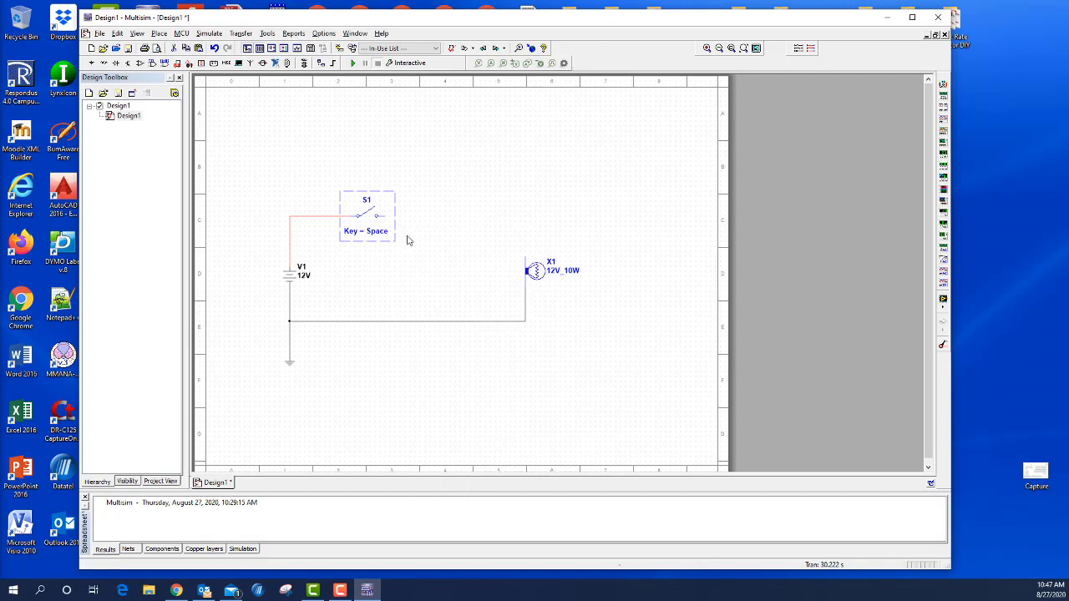
left_click(409, 240)
right_click(447, 219)
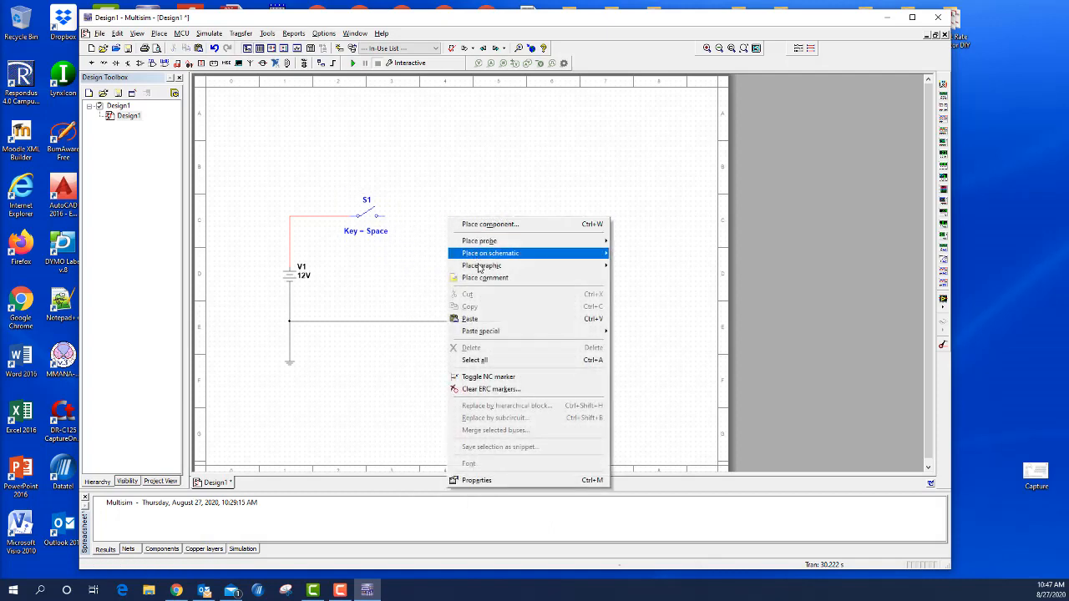
left_click(470, 319)
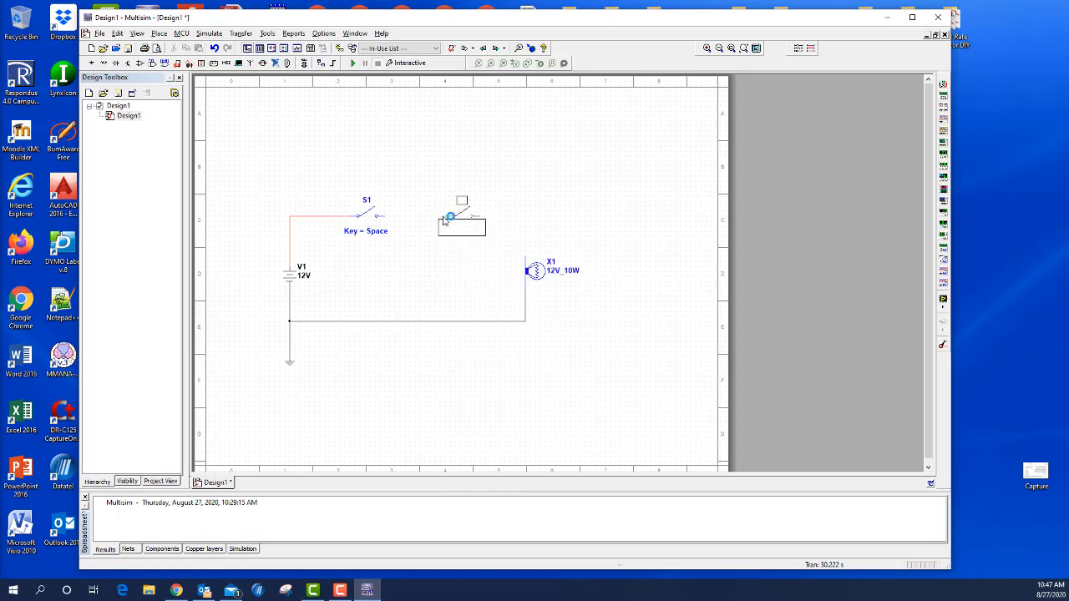
left_click(443, 216)
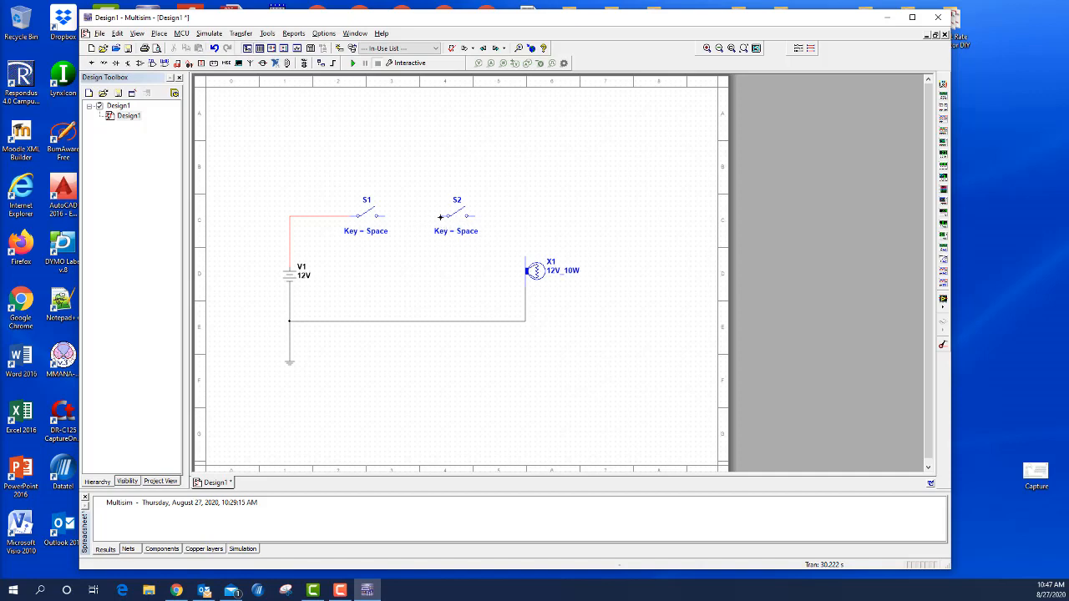
Wire the second switch in series, connecting it to switch S1 on one side and to the lamp's upper terminal on the other
left_click(441, 217)
left_click(383, 217)
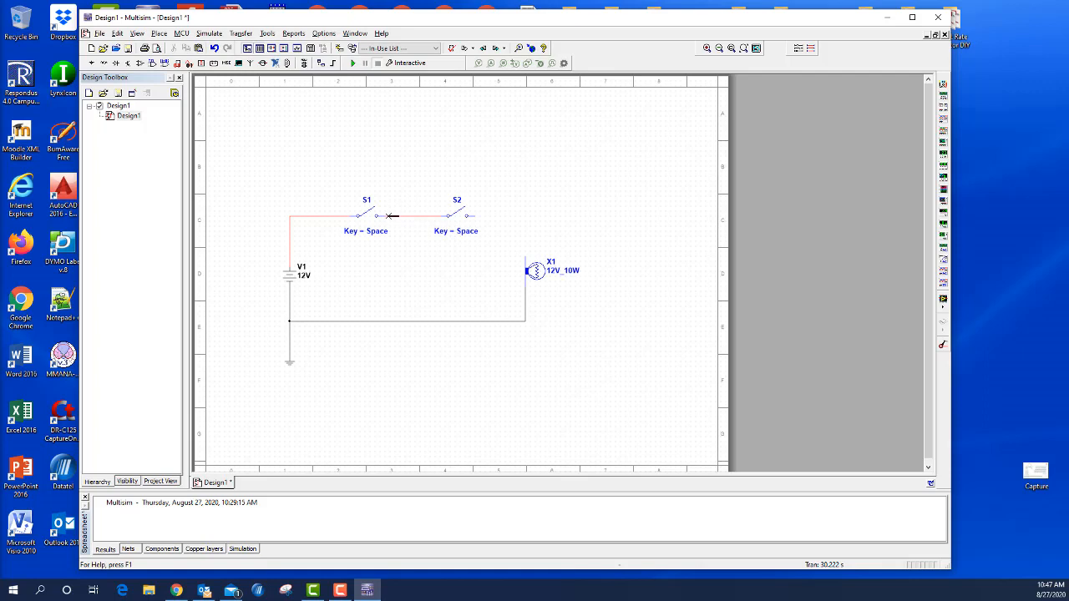
left_click(475, 217)
left_click(525, 261)
Set the toggle key of switch S2 to B
double_click(470, 219)
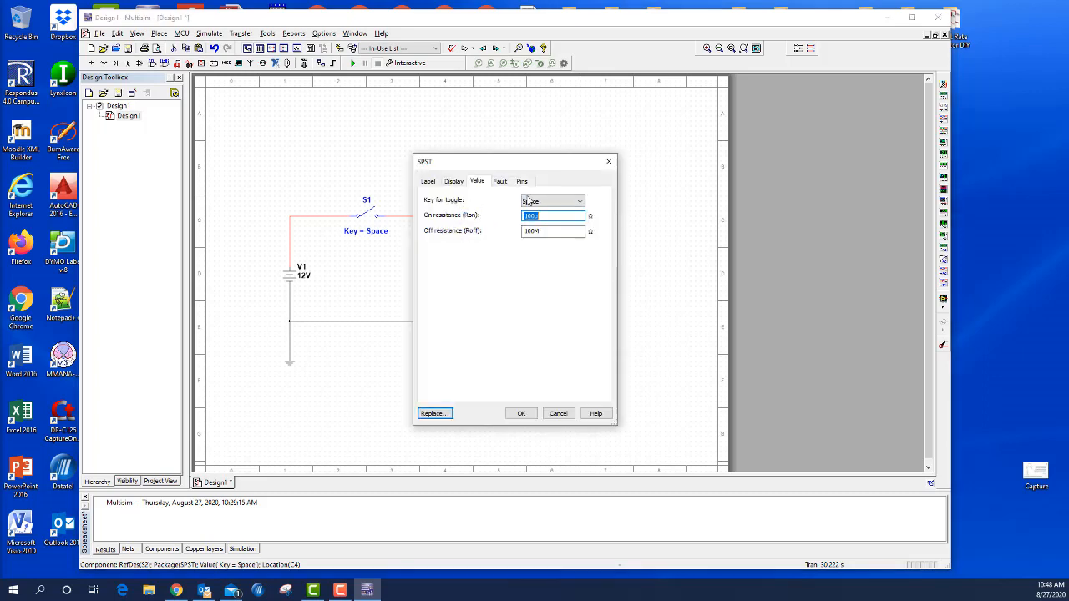
left_click(579, 202)
mouse_move(583, 223)
left_mouse_down()
mouse_move(581, 272)
mouse_move(578, 222)
left_mouse_up()
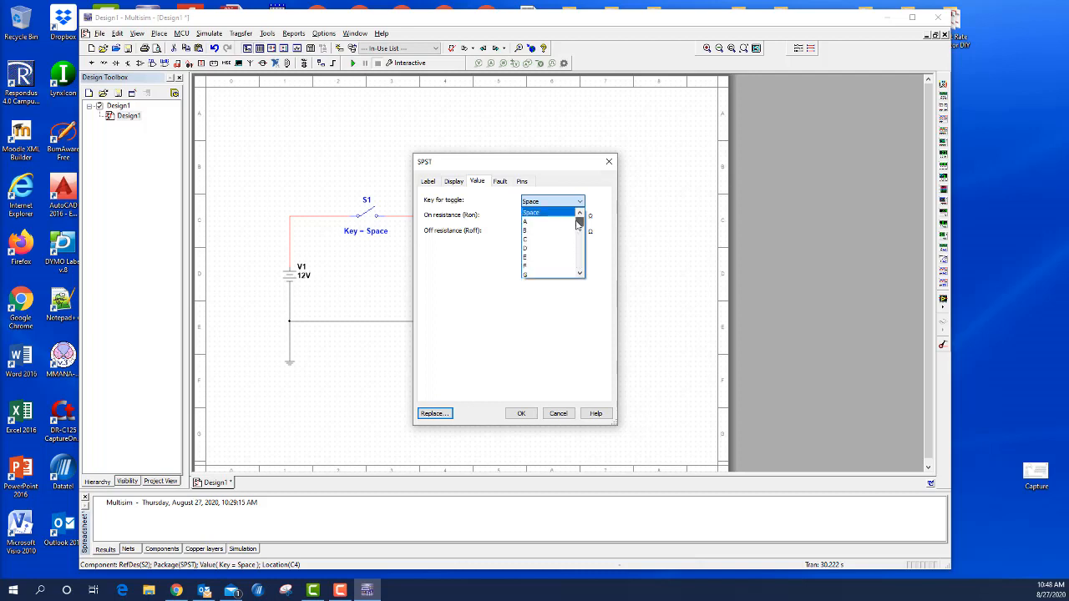
left_click(533, 231)
left_click(521, 415)
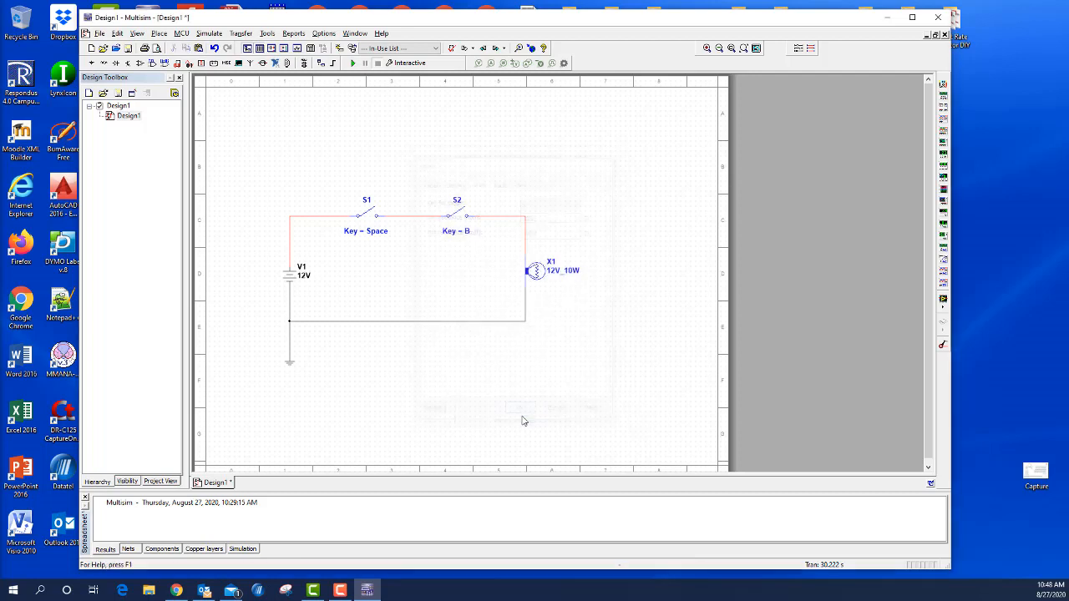
Set the toggle key of switch S1 to A and move its key label up level with S2's label
double_click(381, 219)
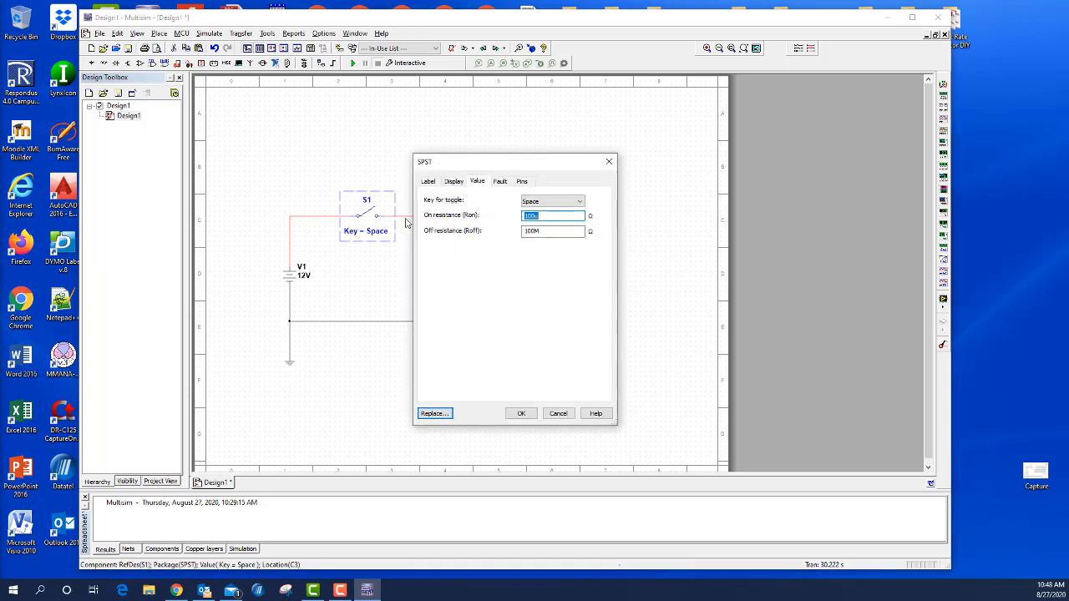
left_click(579, 201)
left_click(542, 219)
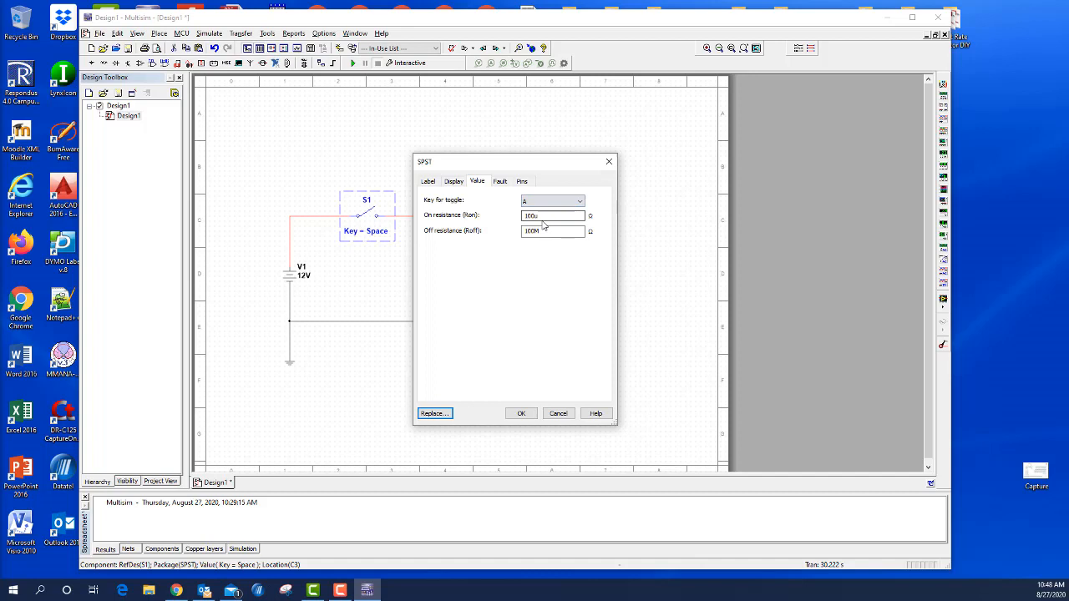
left_click(521, 413)
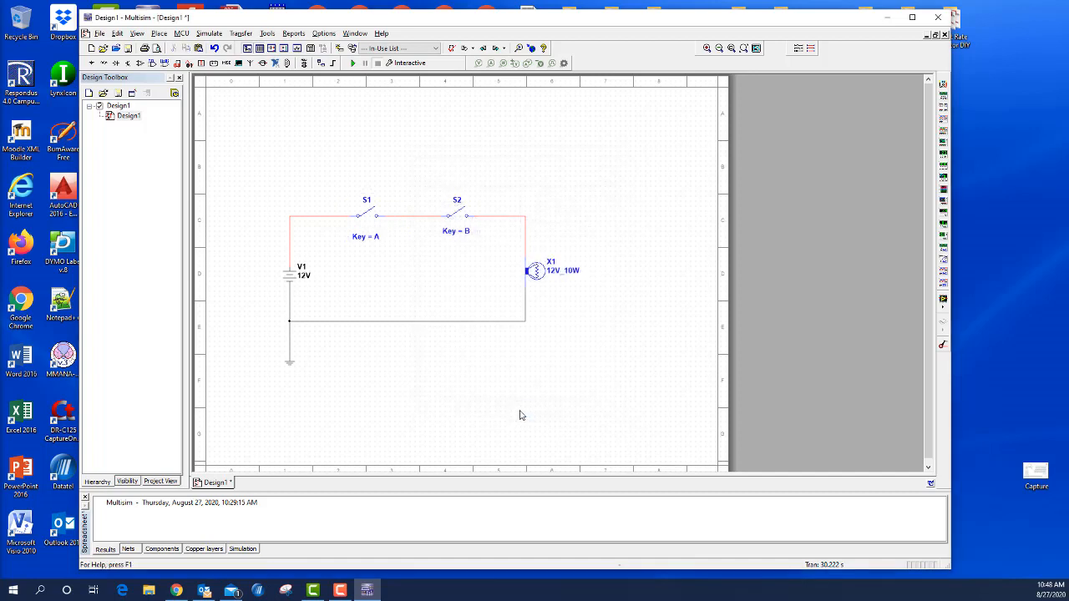
left_click(372, 239)
left_click_drag(368, 238, 368, 232)
Toggle switches S1 and S2 repeatedly with their keys A and B, leaving both open
key("a")
key("a")
key("a")
key("a")
key("a")
key("a")
key("a")
key("a")
key("b")
key("b")
key("b")
key("b")
key("b")
key("b")
key("b")
key("b")
key("b")
key("a")
key("a")
key("b")
Run the simulation, toggle switches S1 and S2 to observe the lamp, and stop it with both switches open
left_click(354, 64)
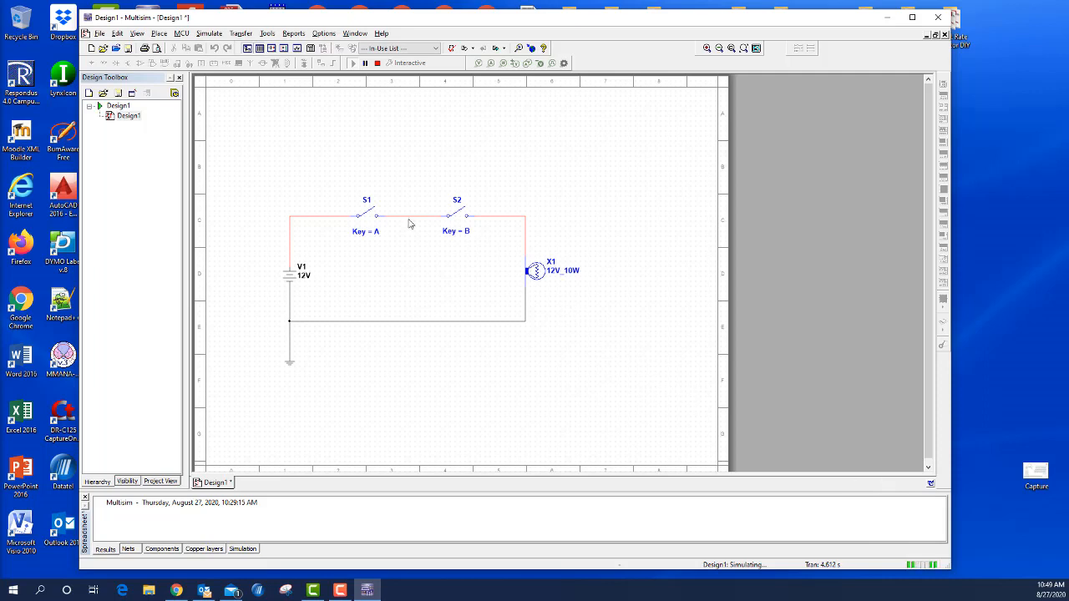
key("a")
left_click(466, 222)
key("a")
key("b")
left_click(377, 64)
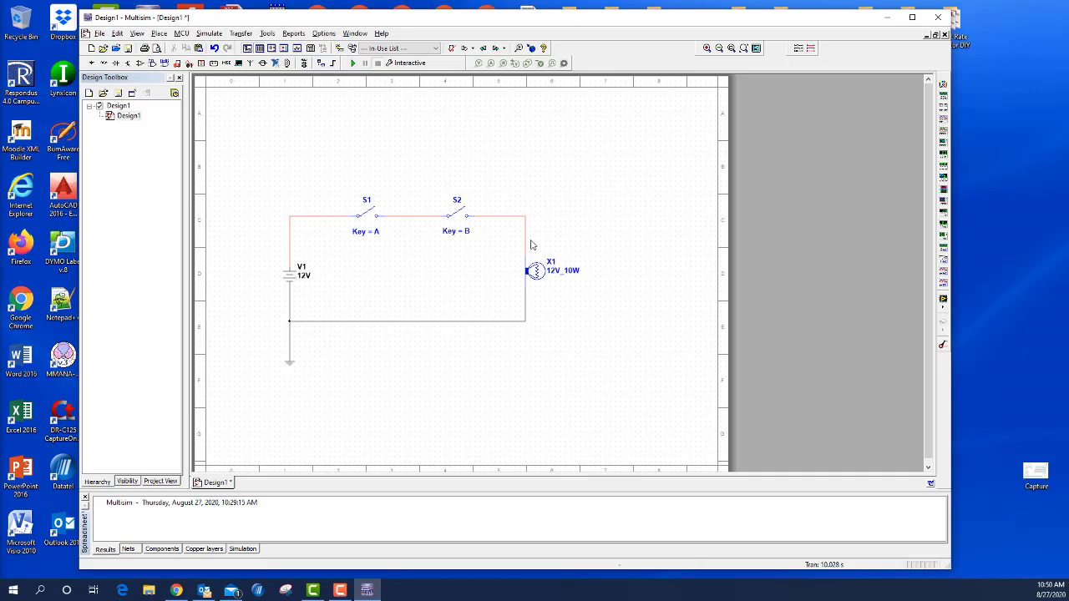
Place a multimeter to the upper right of the lamp and wire its positive and negative terminals across the lamp
left_click(944, 86)
left_click(622, 198)
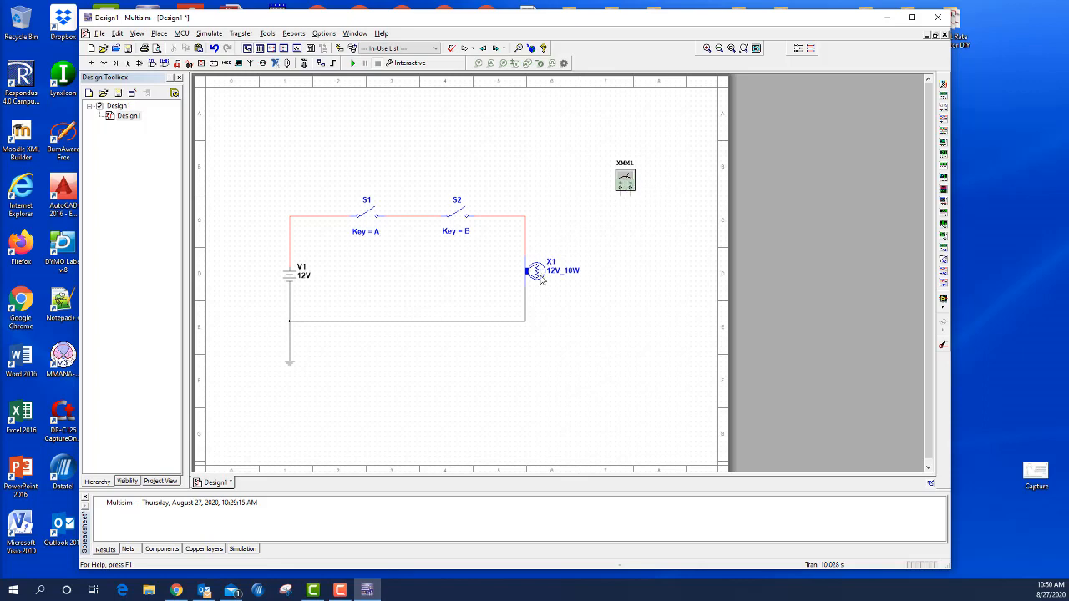
left_click(619, 192)
left_click(526, 241)
left_click(630, 192)
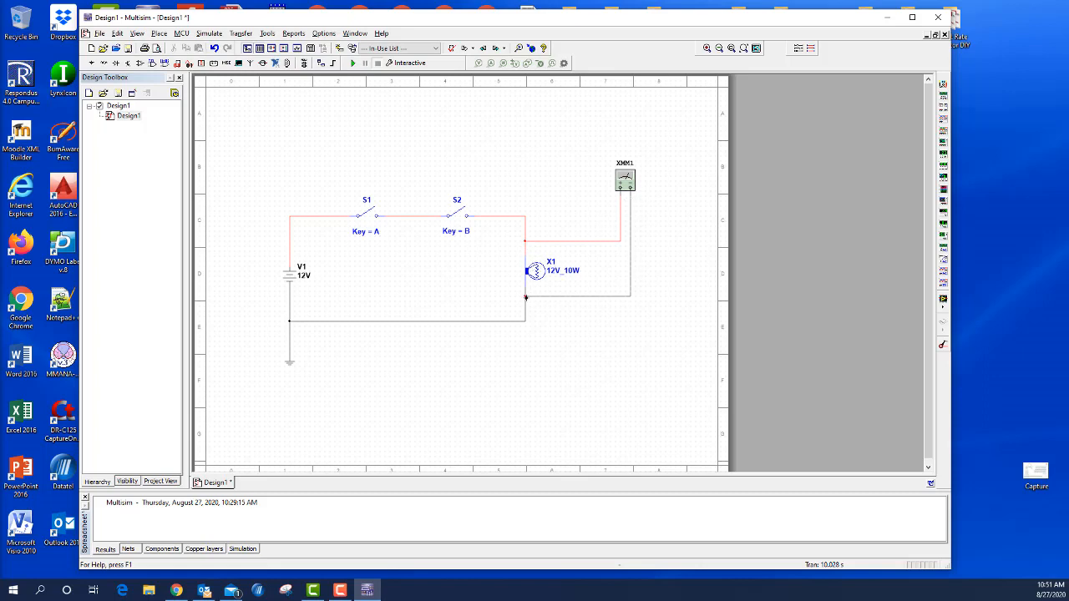
left_click(526, 297)
Open the multimeter's display, move it below and right of the lamp, and go through its measurement modes, ending on DC voltage
double_click(628, 184)
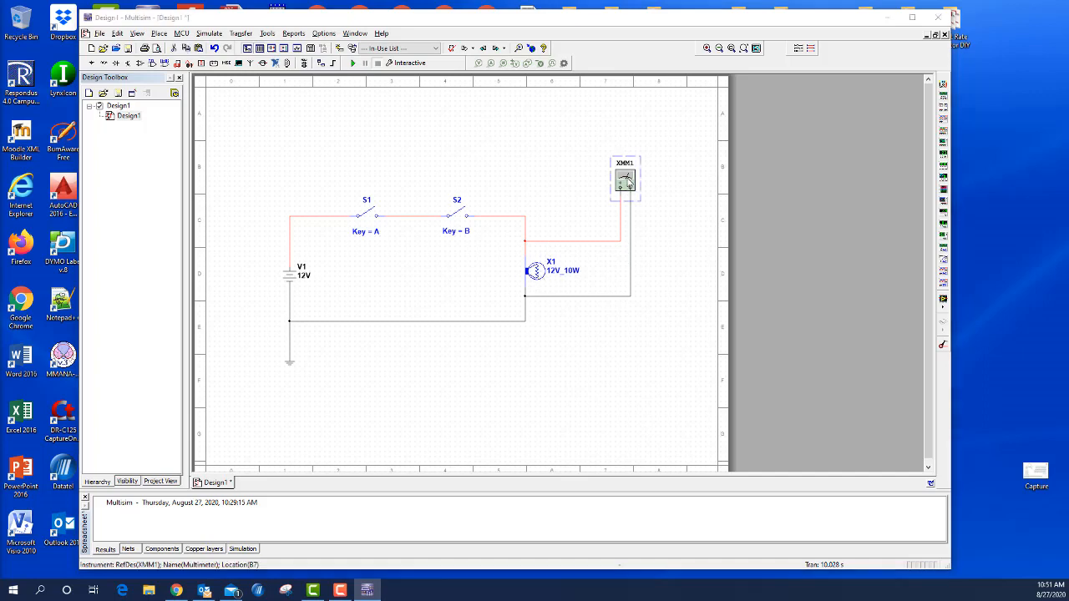
left_click_drag(522, 255, 651, 330)
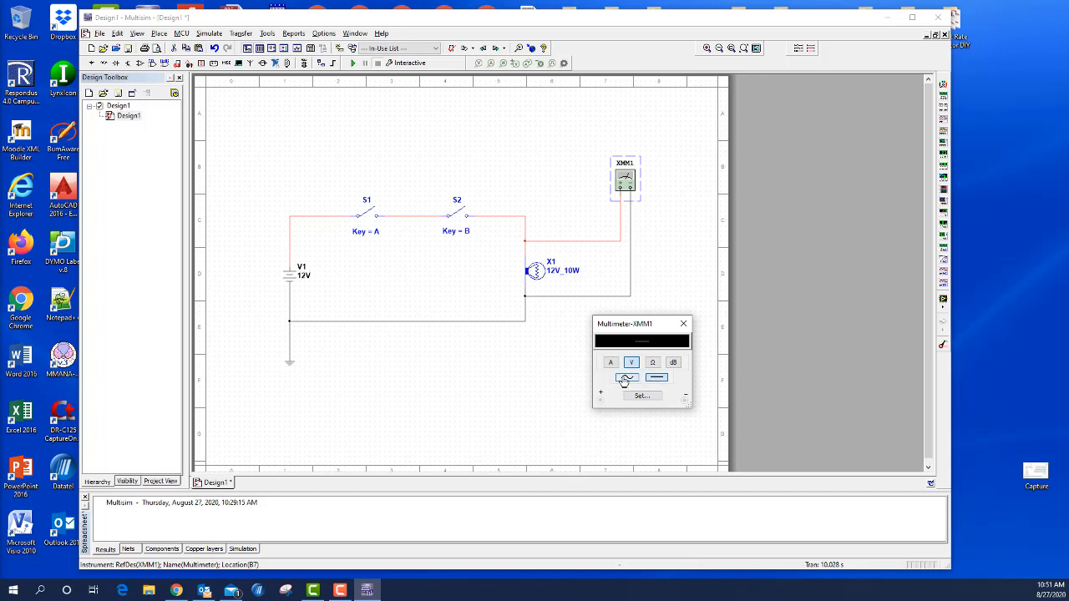
left_click(626, 379)
left_click(657, 381)
left_click(656, 378)
left_click(611, 364)
left_click(653, 364)
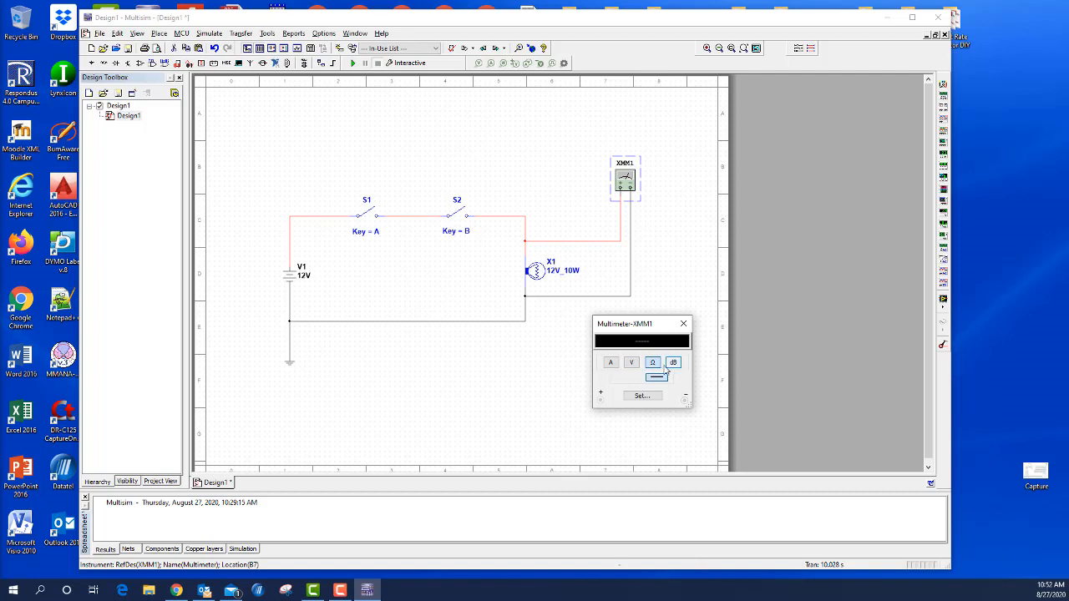
left_click(674, 366)
left_click(632, 365)
left_click(610, 365)
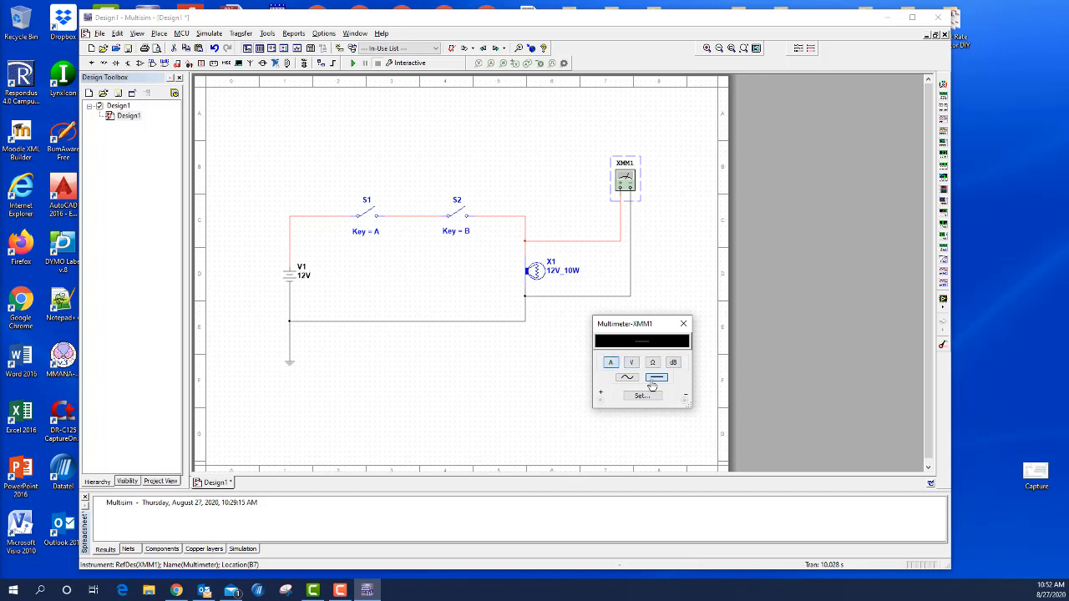
left_click(633, 367)
left_click(611, 366)
left_click(630, 366)
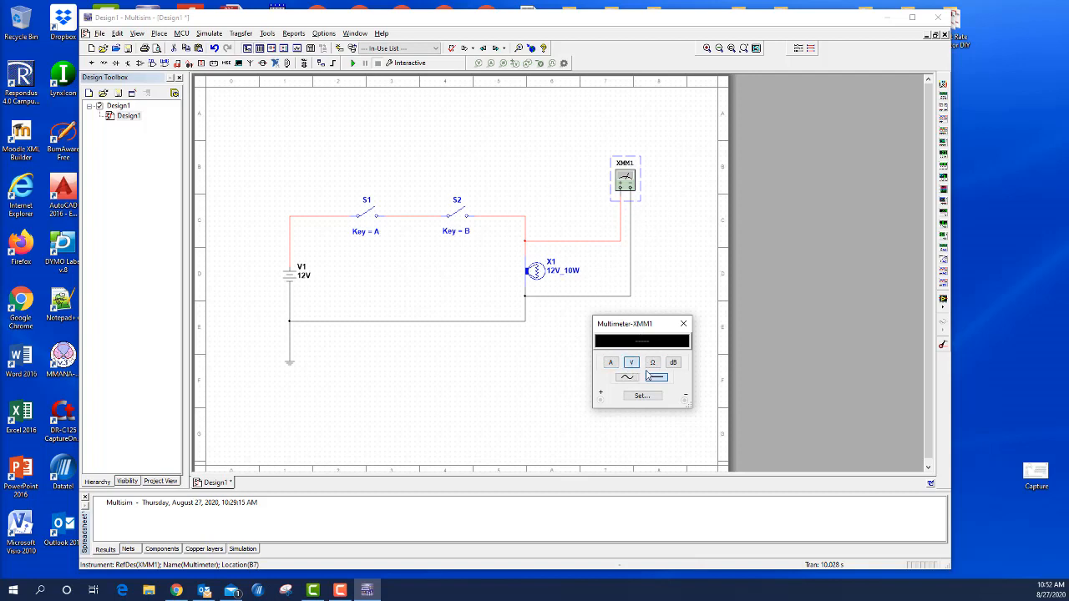
Run the simulation, close switches S1 and S2 to read the lamp's voltage on the multimeter, and stop the simulation
left_click(353, 63)
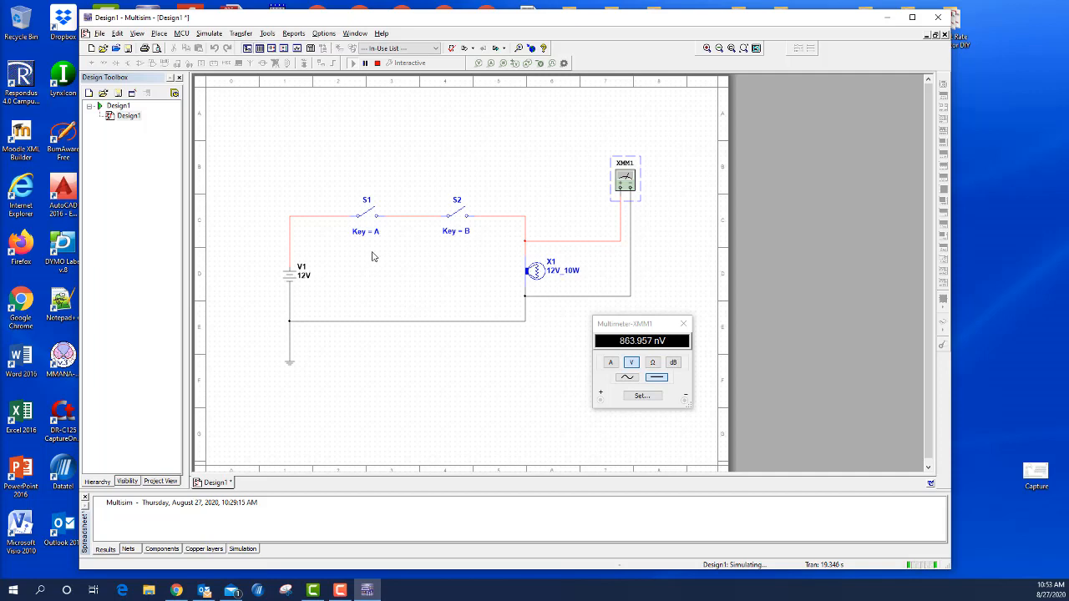
key("a")
key("b")
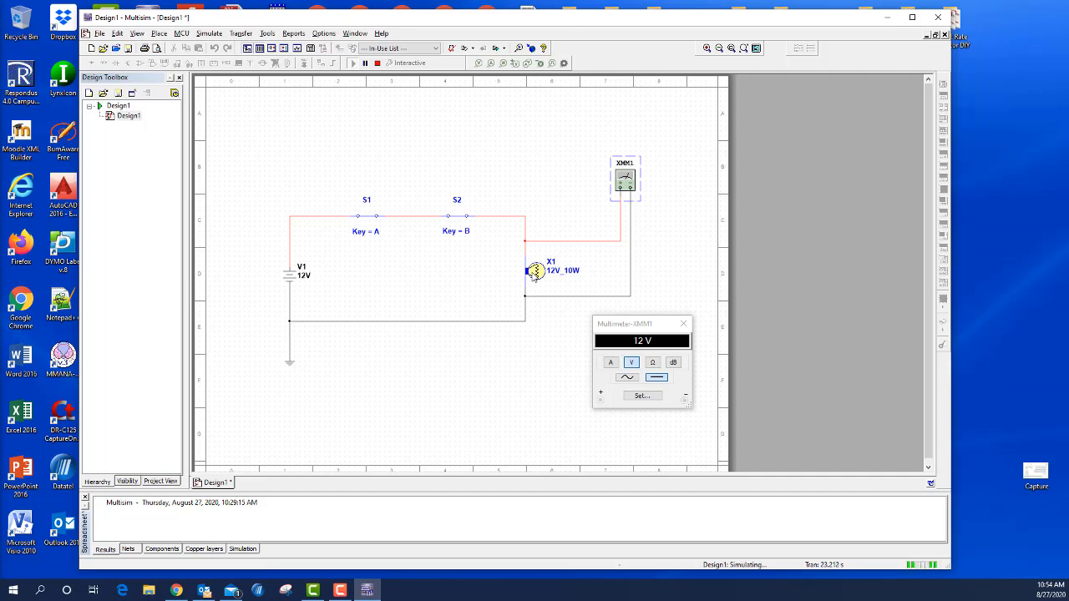
left_click(378, 64)
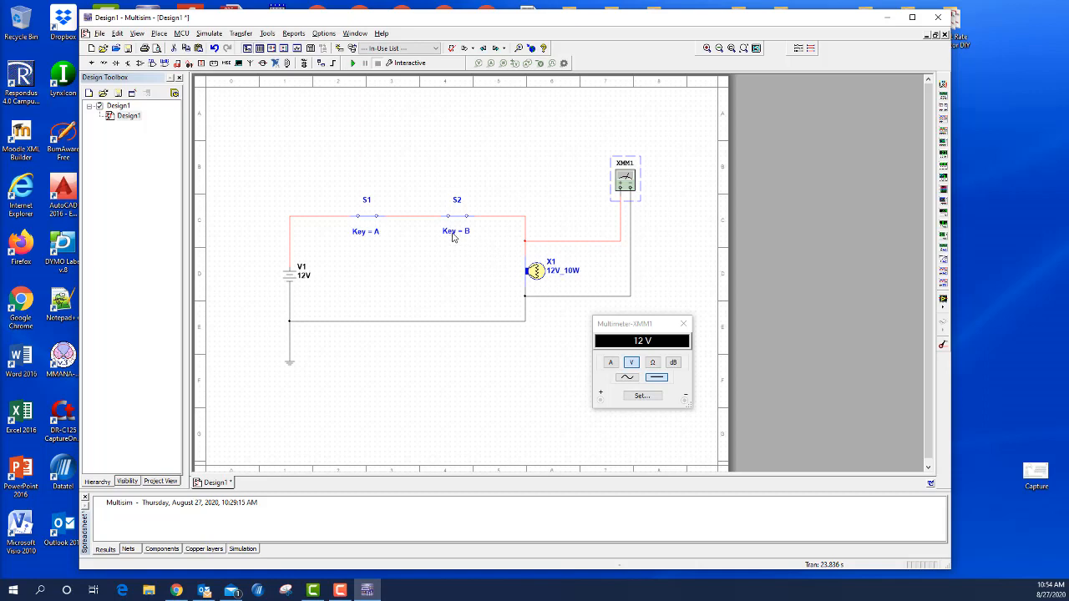
Run the simulation and toggle switches S1 and S2 to observe the lamp voltage, leaving S1 closed and S2 open
left_click(352, 63)
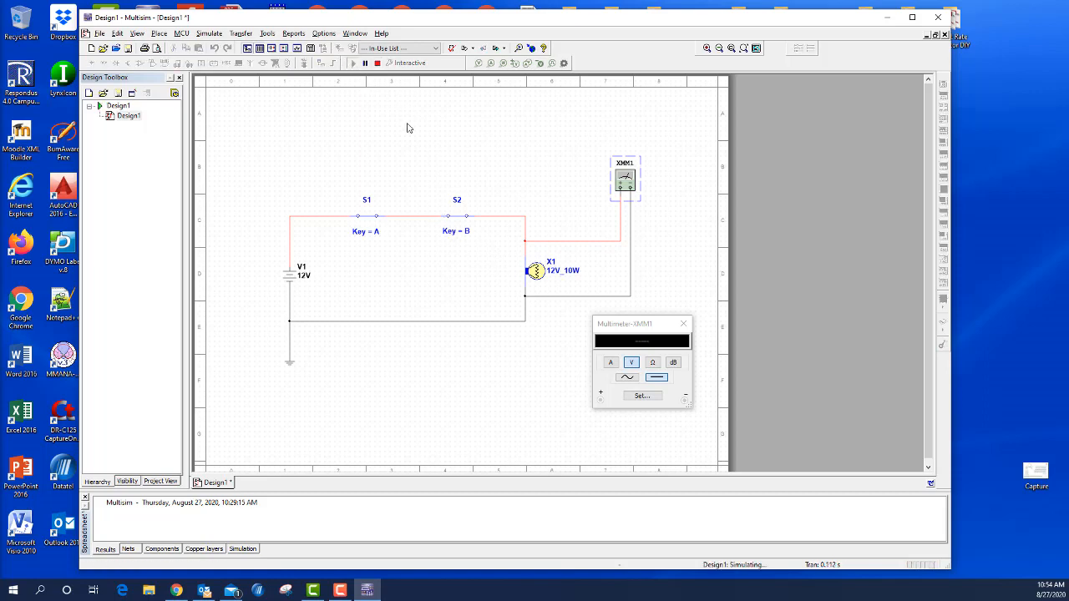
key("a")
key("b")
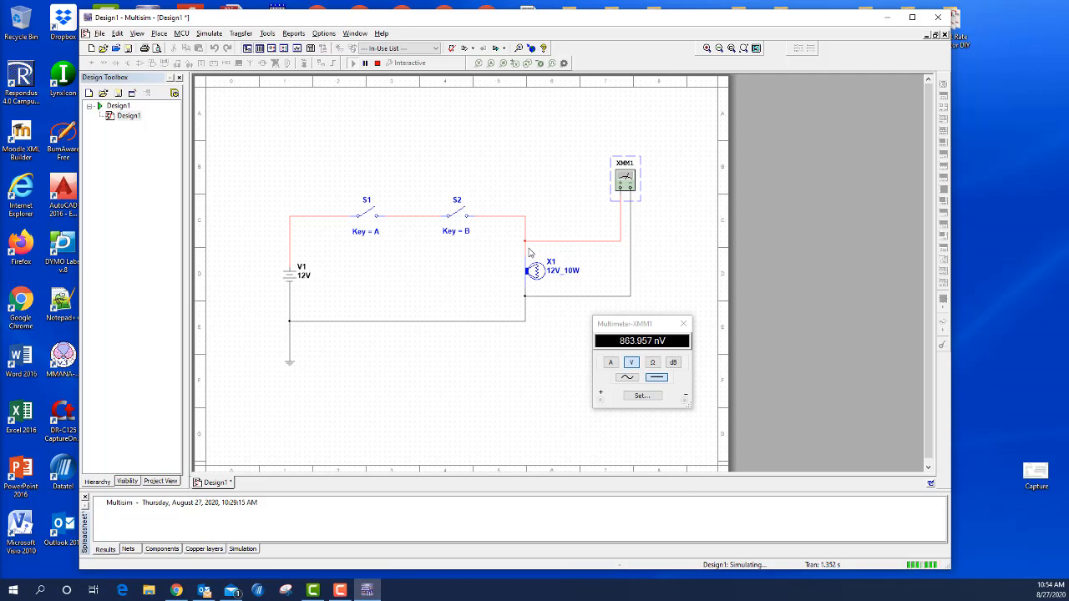
key("a")
left_click(459, 215)
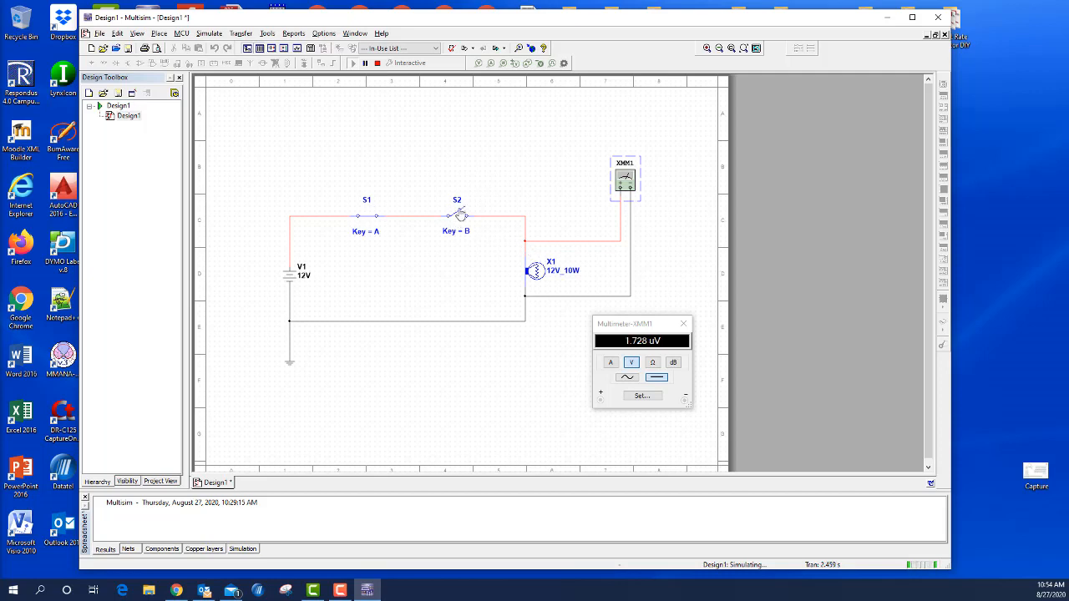
left_click(459, 216)
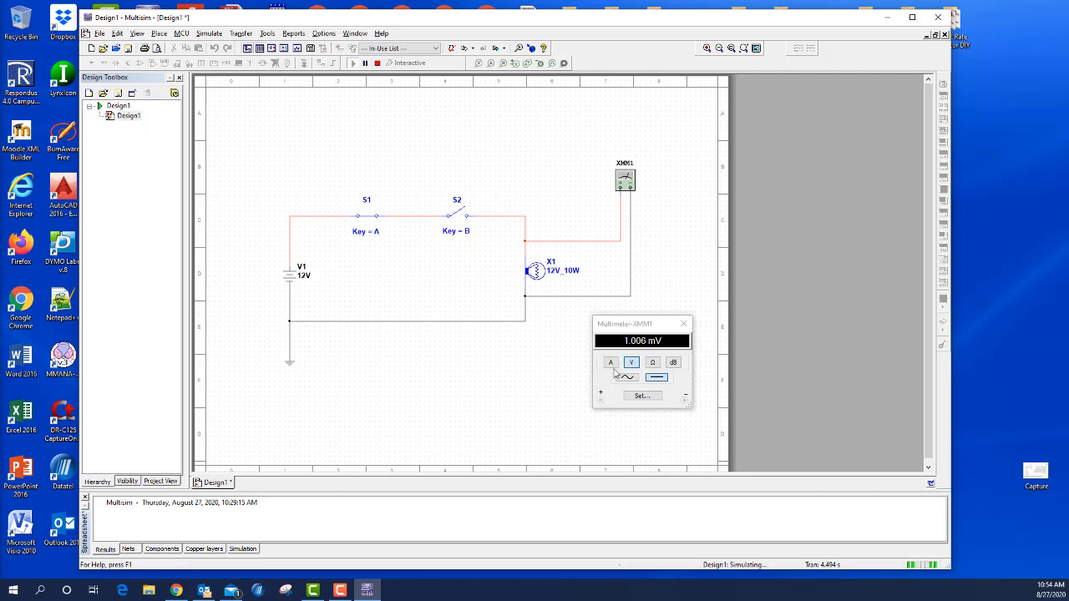
Set the voltage of DC source V1 to 24 V while the simulation is running
left_click(291, 282)
double_click(292, 283)
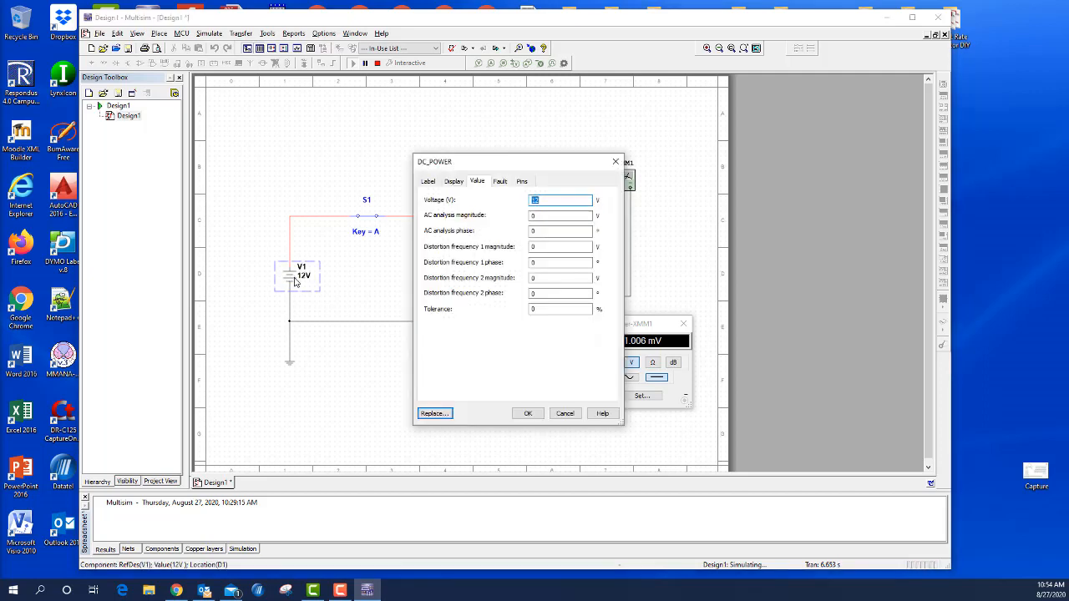
type("24")
key("Return")
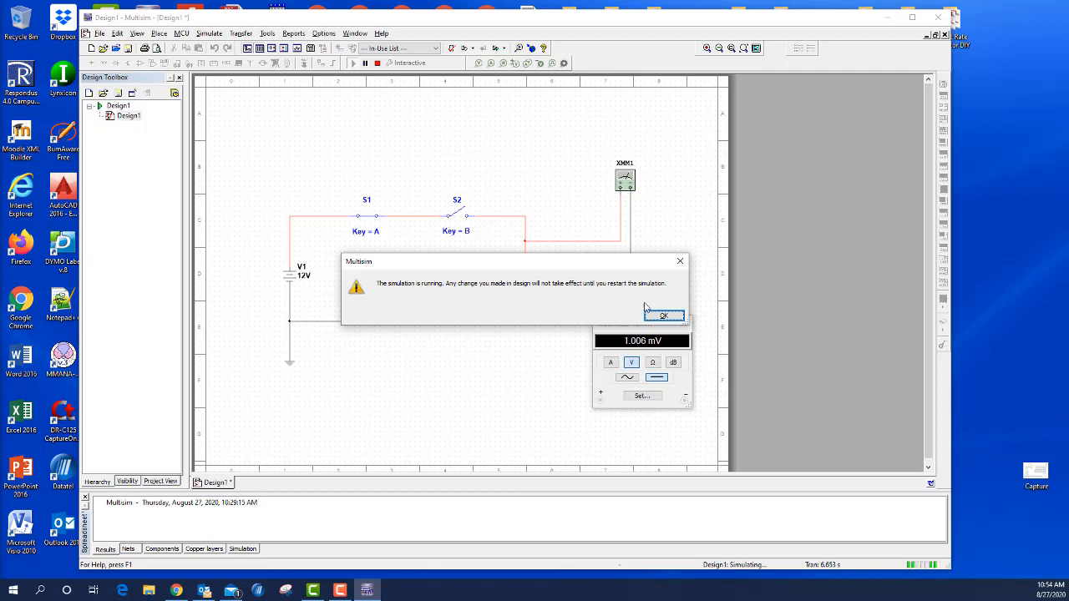
left_click(664, 316)
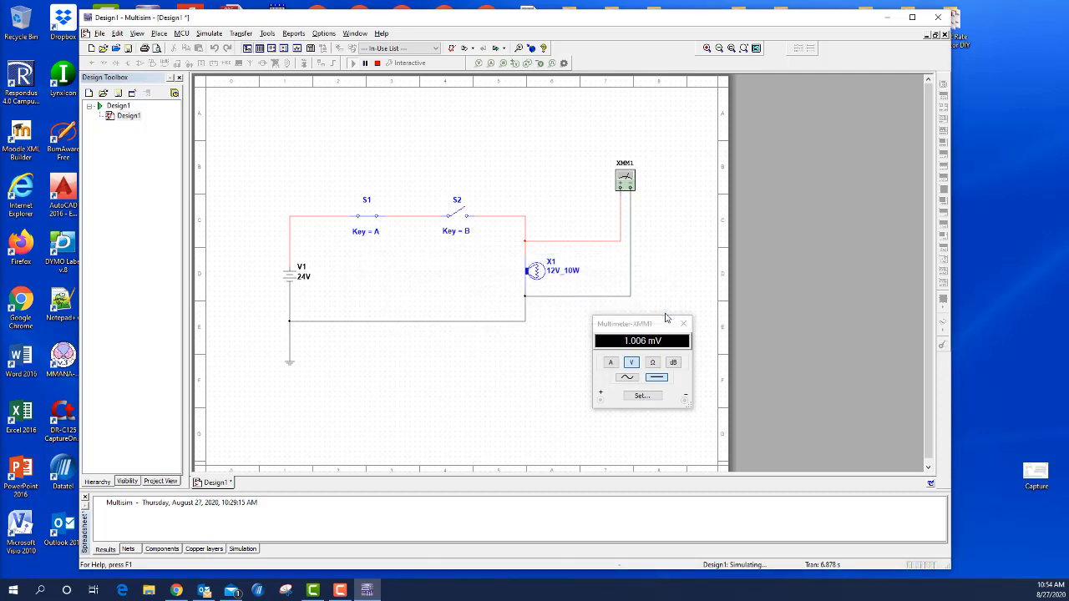
Restart the simulation, close and reopen switch S2 to test the lamp at the raised source voltage, and stop the simulation
left_click(377, 65)
left_click(353, 63)
left_click(457, 220)
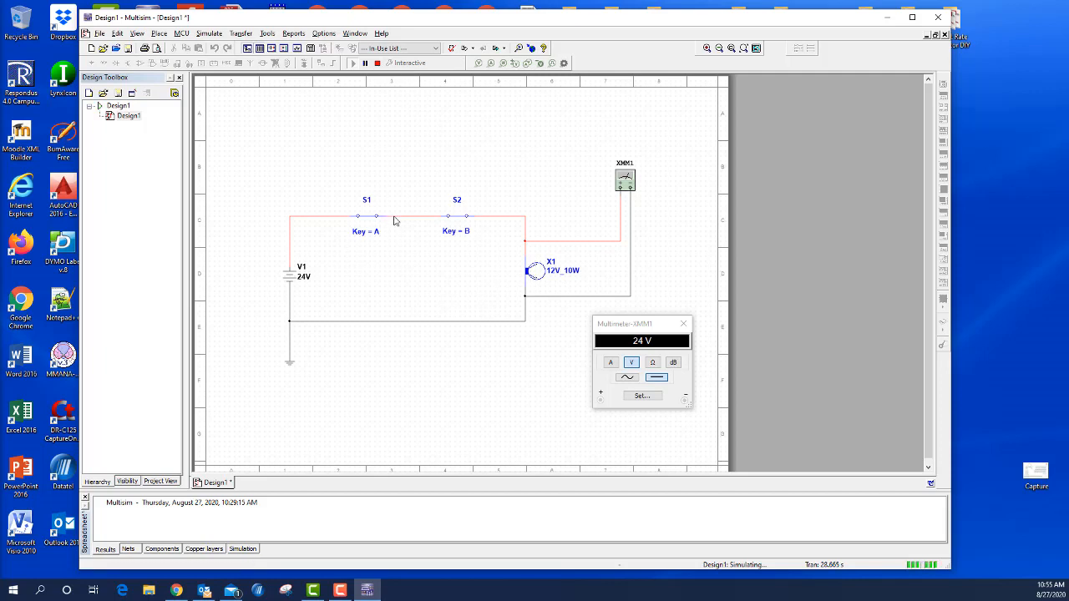
key("b")
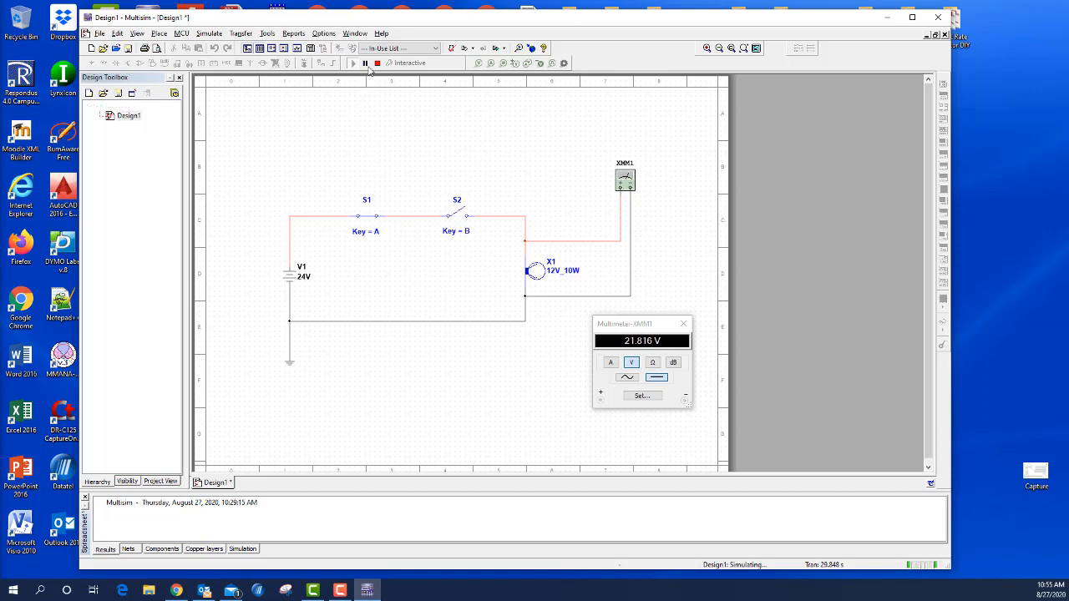
left_click(377, 64)
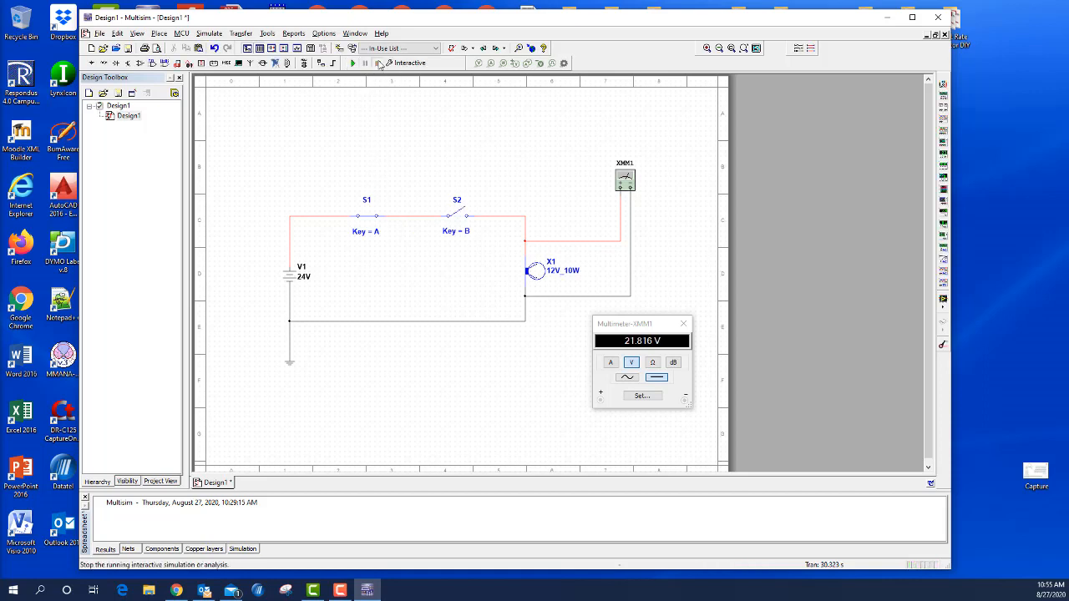
Set the voltage of DC source V1 to 12 V
double_click(289, 275)
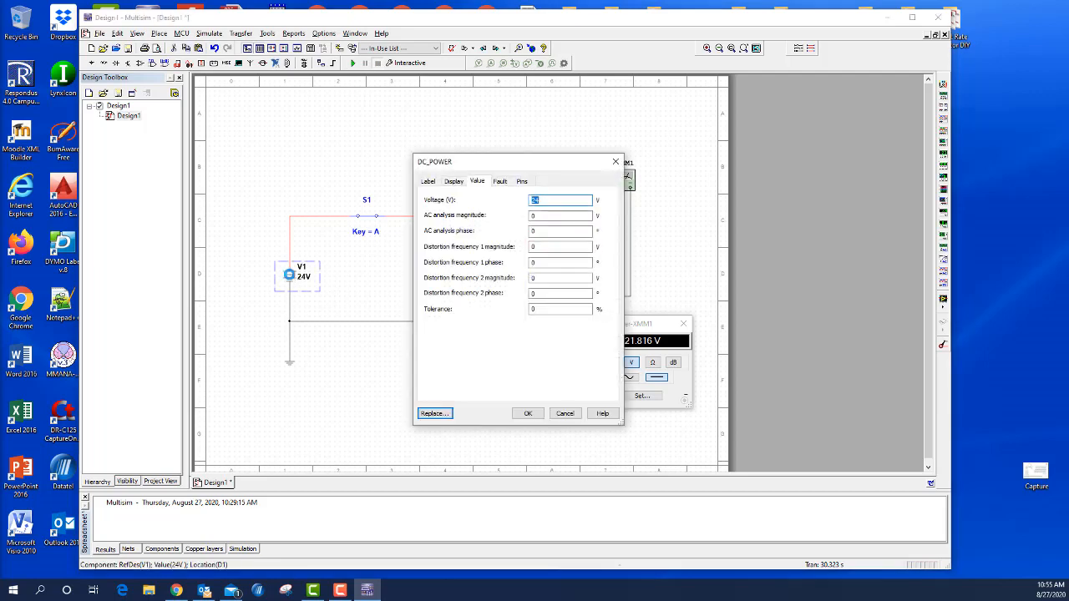
type("12")
key("Return")
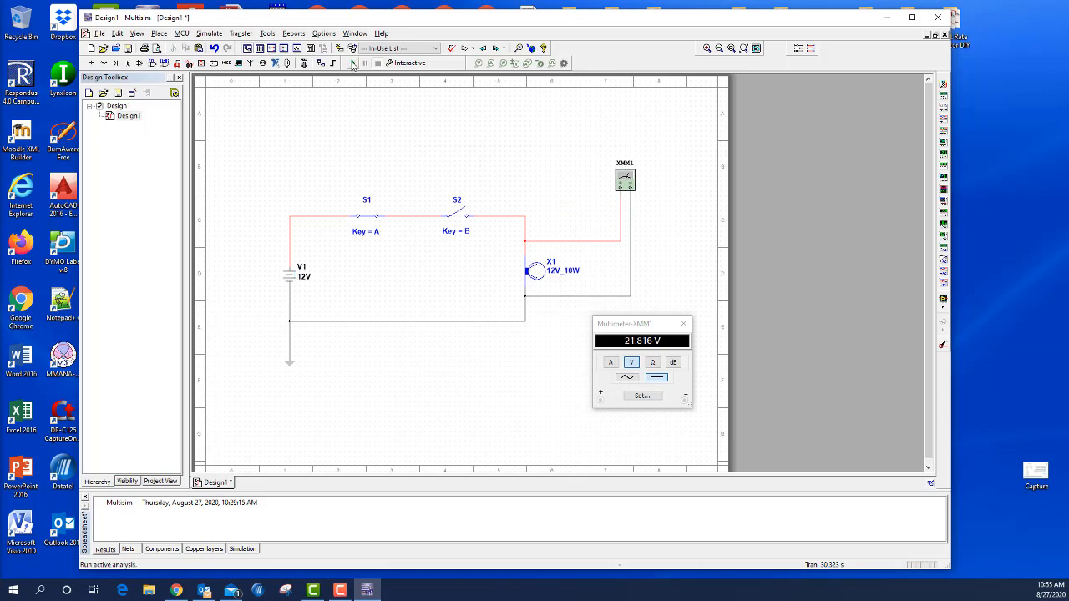
Run the simulation, toggle switch S2 to check the lamp at 12 V, close the multimeter's display, and stop the simulation
left_click(353, 63)
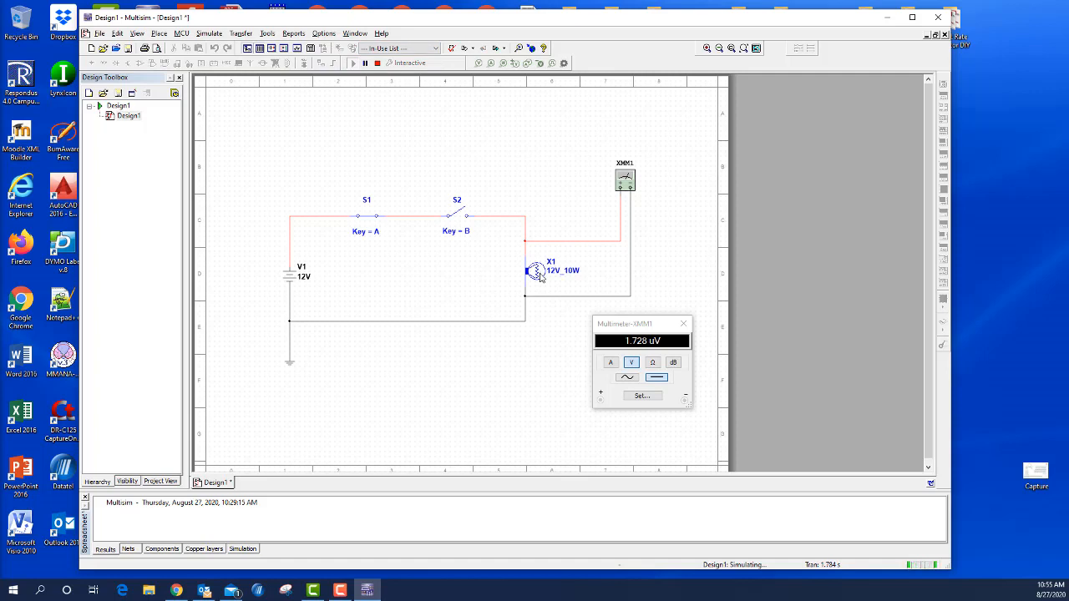
left_click(458, 236)
key("b")
left_click(683, 325)
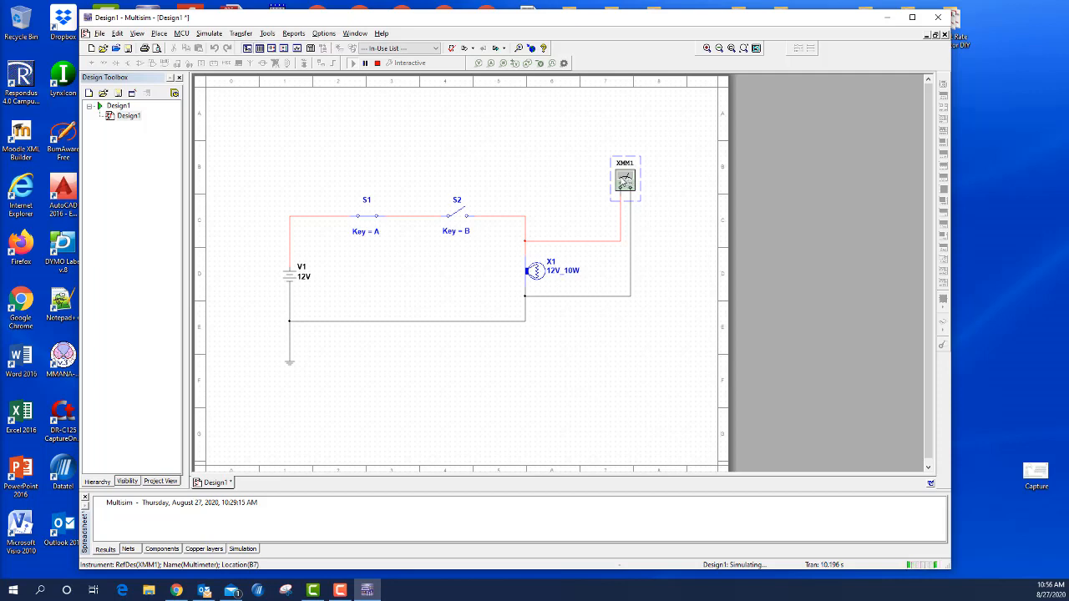
left_click(378, 65)
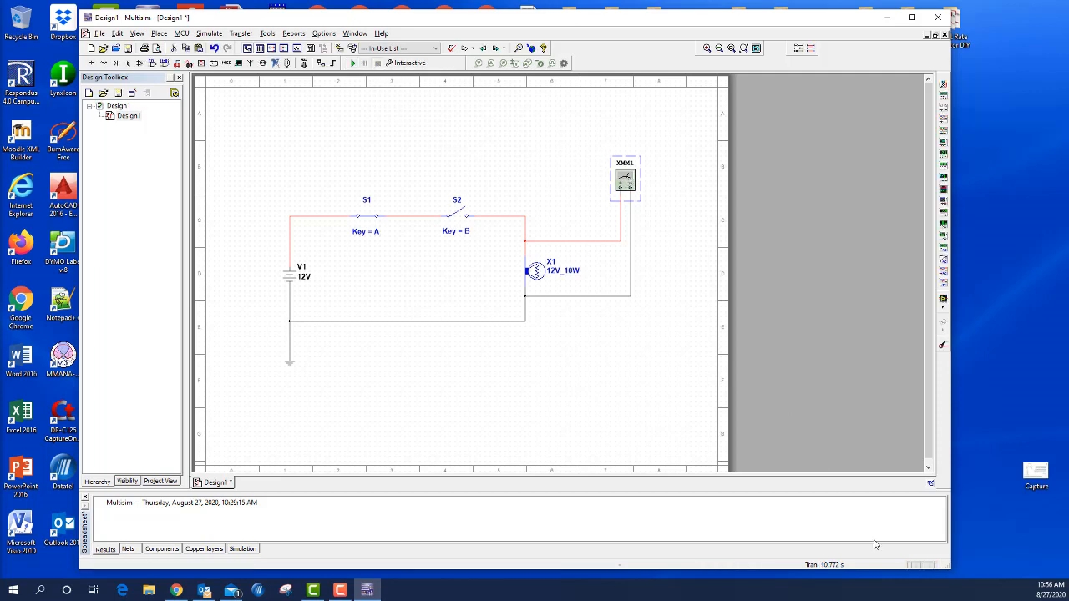
double_click(626, 181)
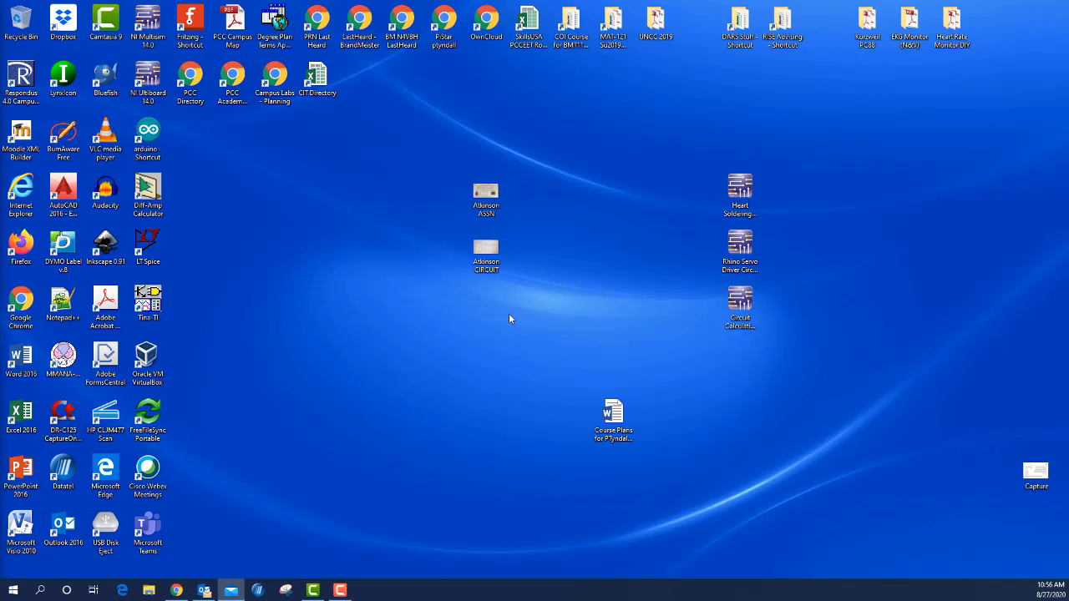
Start Multisim with a blank design and place a GROUND from the power sources at the lower left of the sheet
double_click(152, 23)
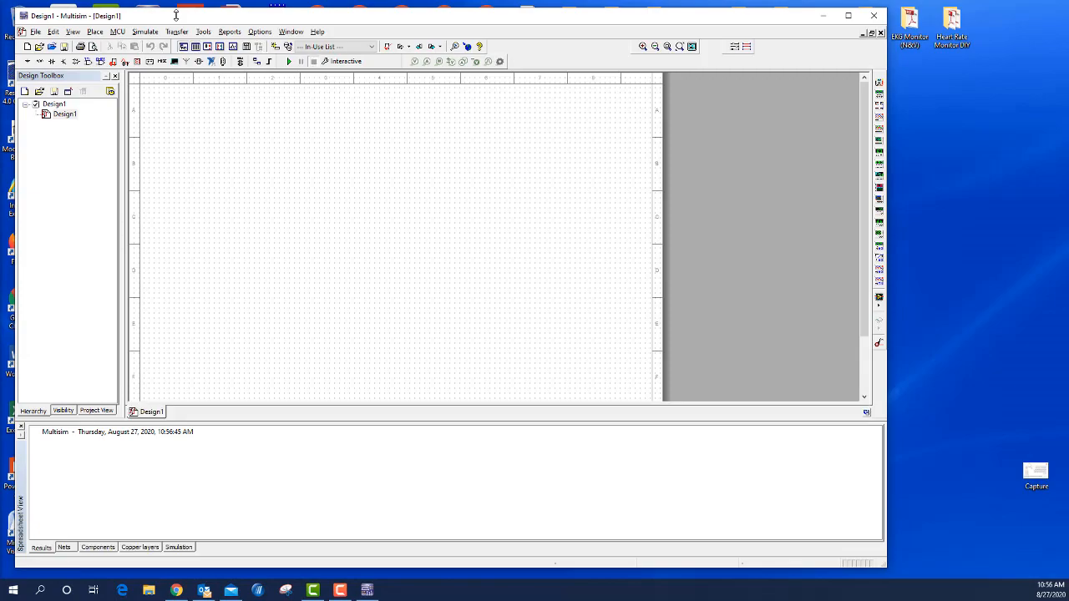
left_click_drag(176, 15, 230, 14)
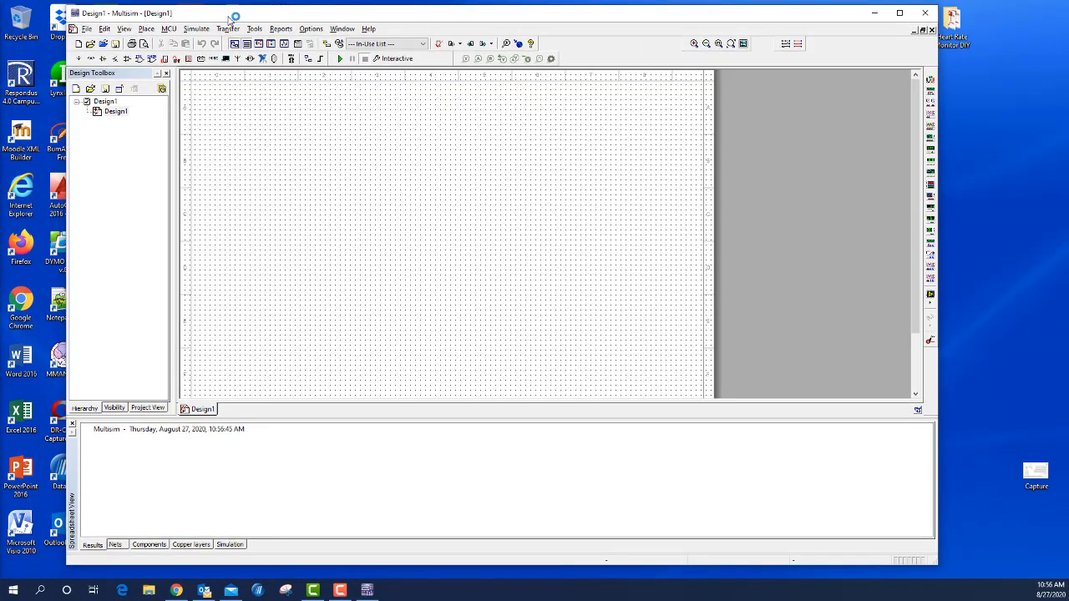
left_click(80, 59)
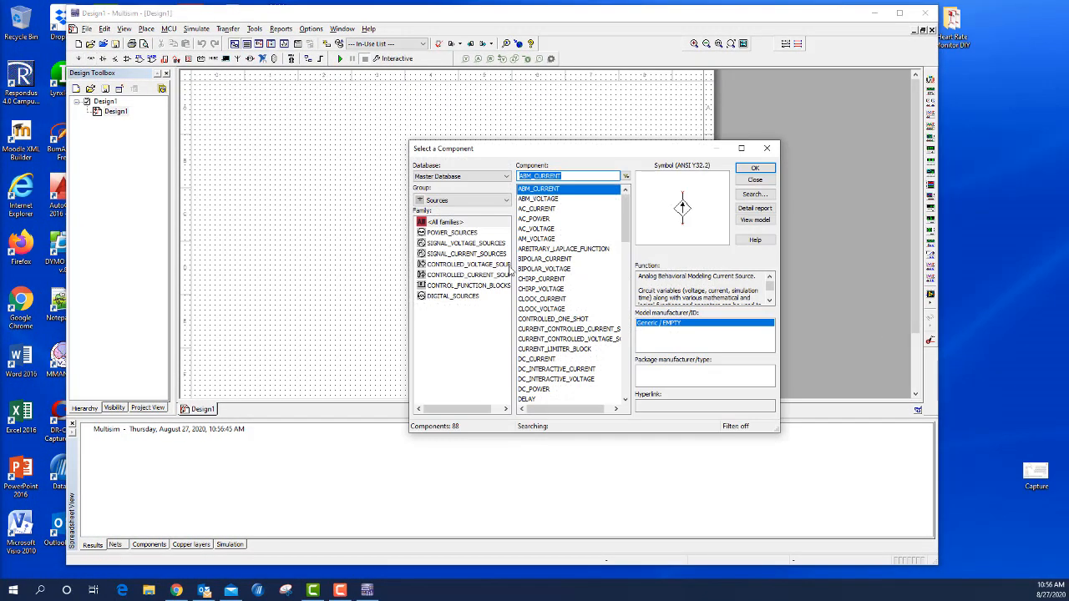
left_click(458, 234)
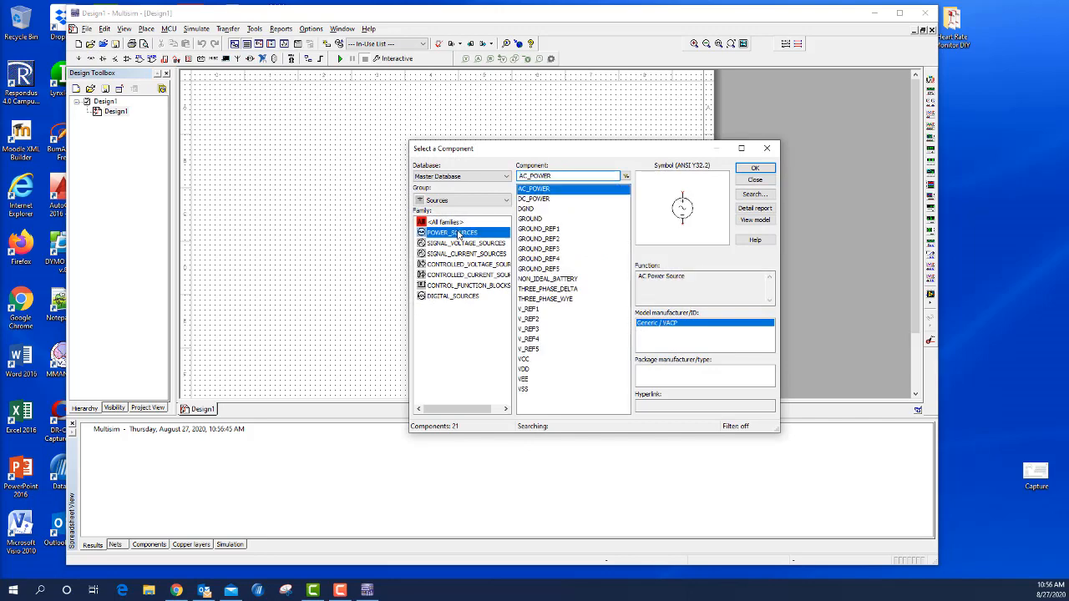
left_click(539, 219)
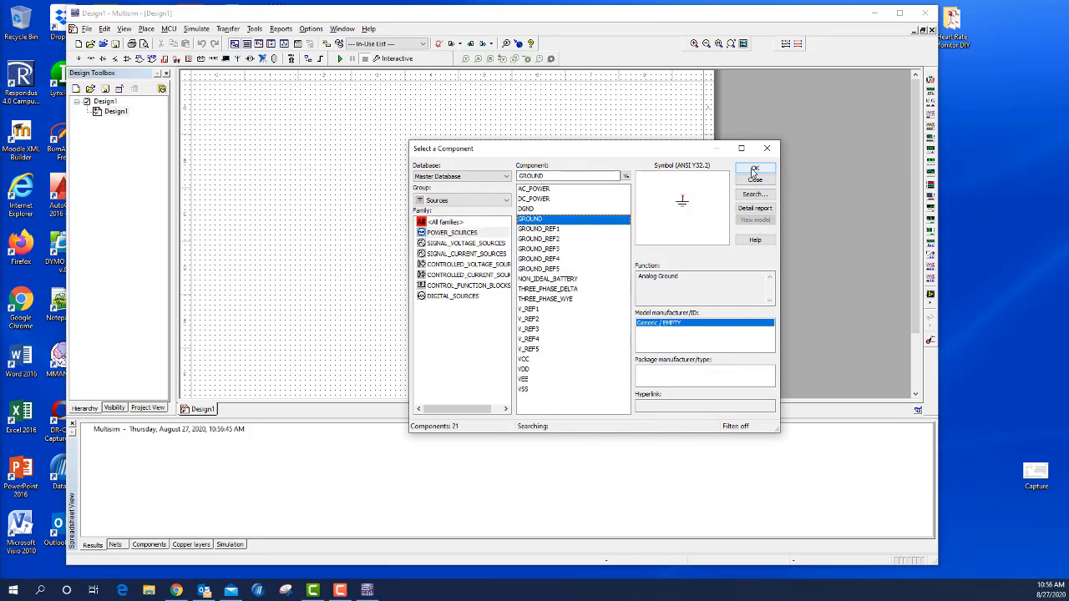
left_click(754, 170)
left_click(275, 320)
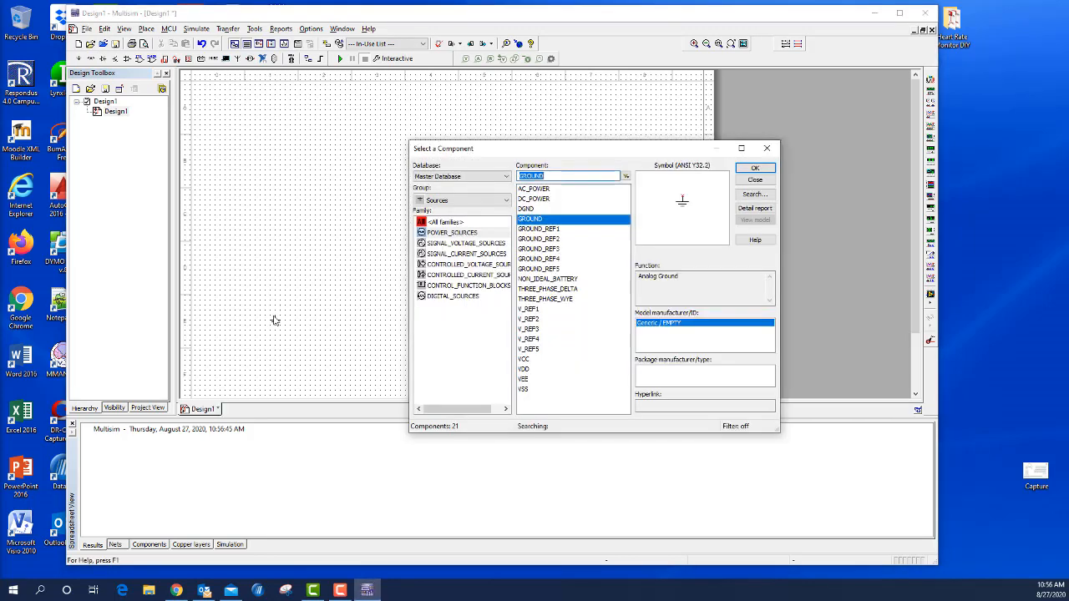
Place a DC_POWER source directly above the ground symbol
left_click(535, 197)
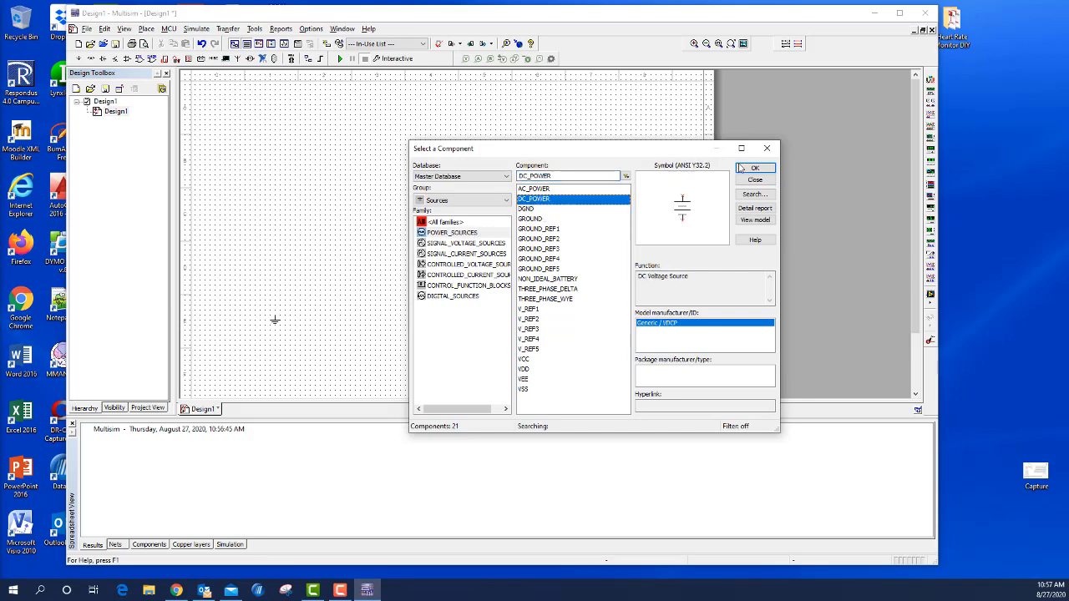
left_click(755, 168)
left_click(275, 255)
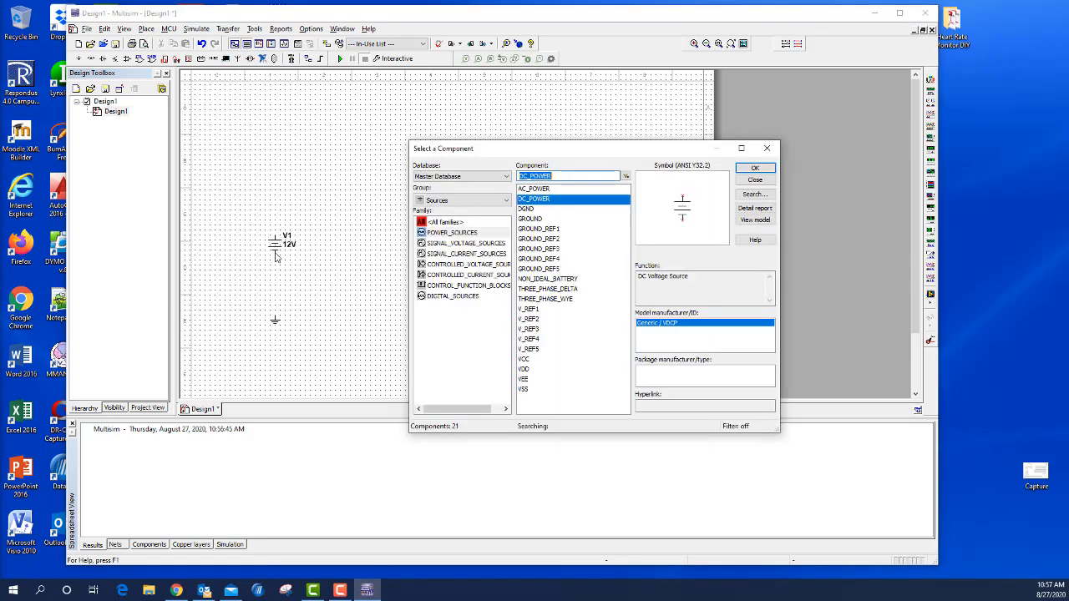
Place an SPST switch from the Basic group's SWITCH family above and to the right of the DC source
left_click(457, 201)
left_click(451, 222)
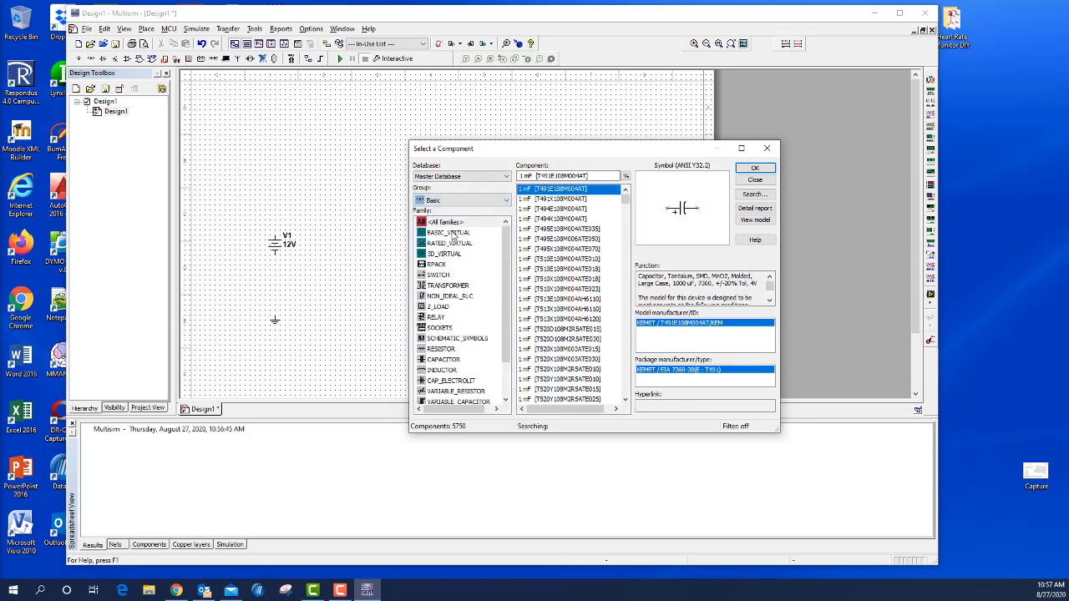
left_click(439, 275)
scroll(571, 334, "down", 4)
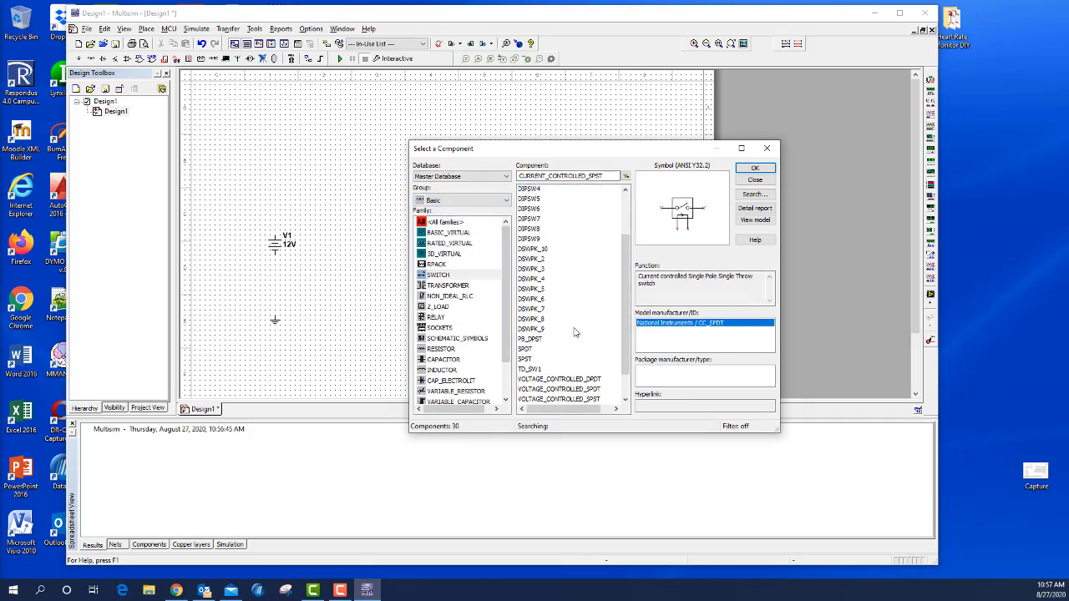
left_click(534, 330)
left_click(754, 168)
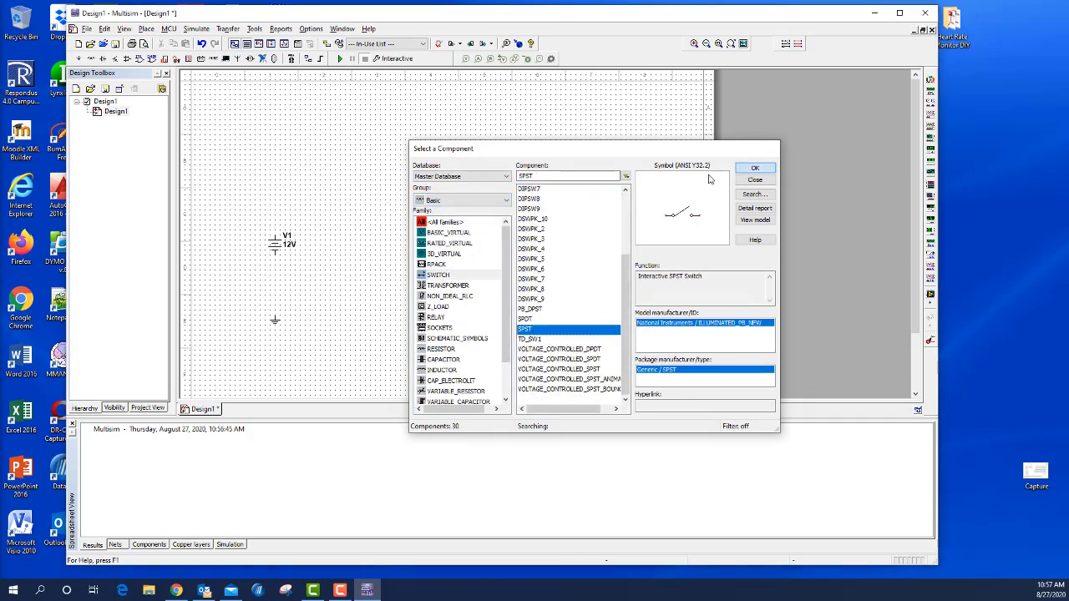
left_click(357, 189)
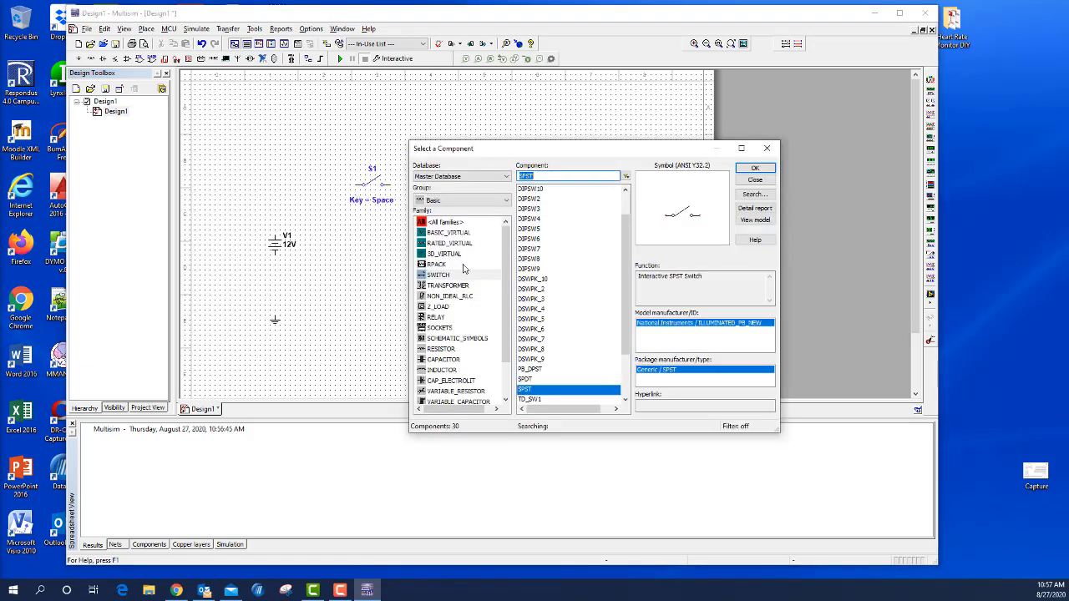
Place a 12V_10W lamp from the Indicators group below and right of the switch, and rotate it 90° clockwise
left_click(452, 200)
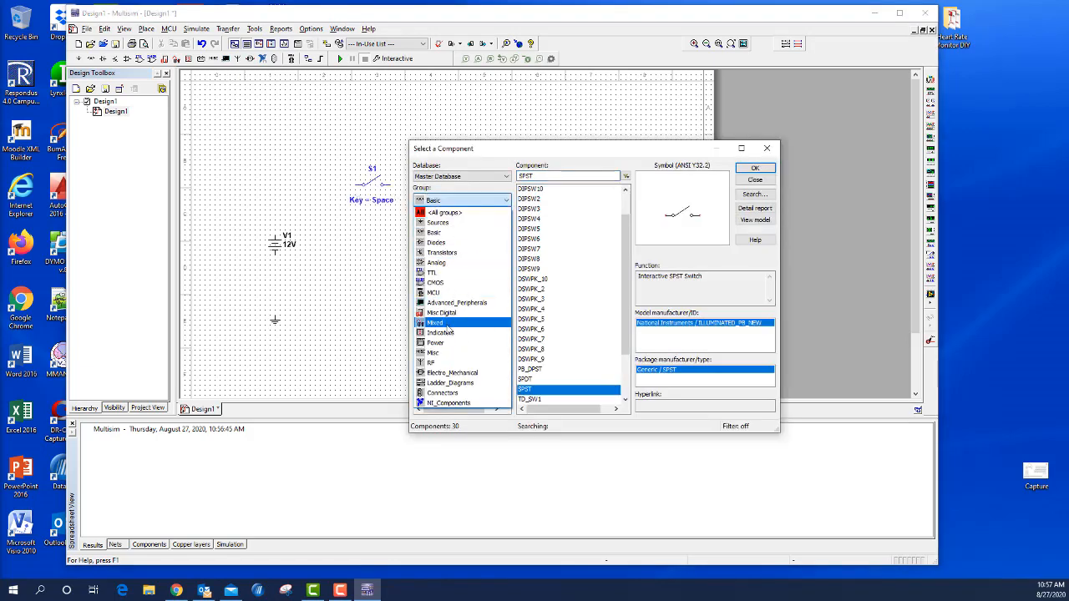
left_click(446, 329)
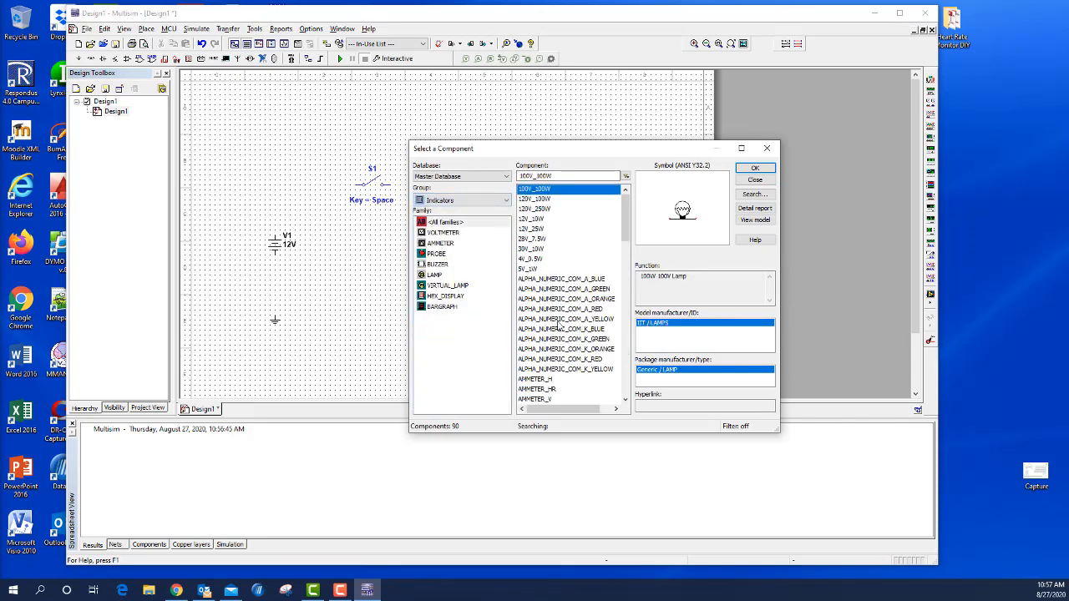
left_click(532, 219)
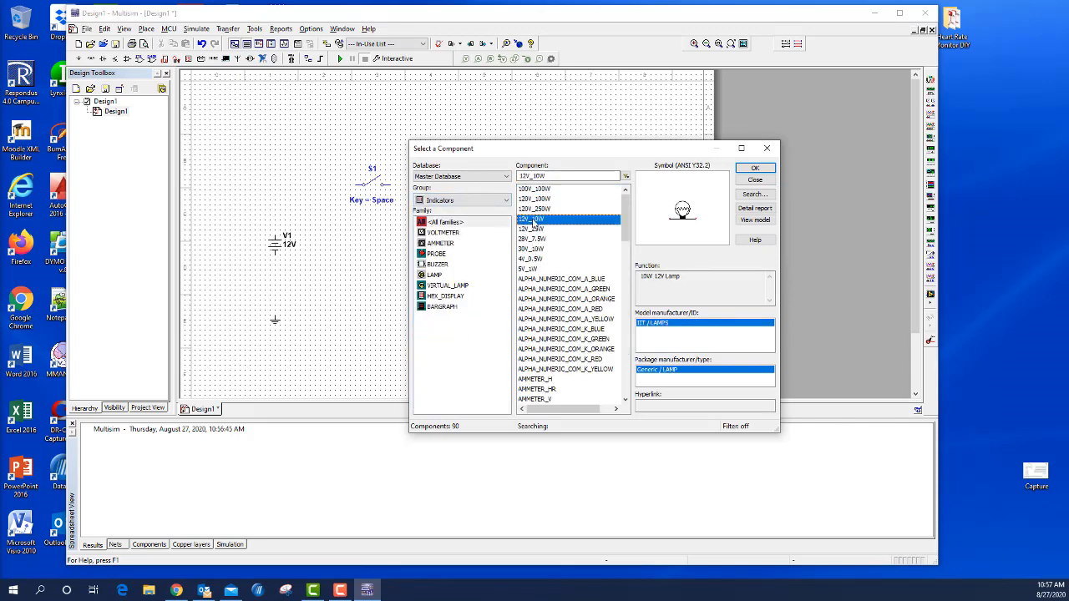
left_click(754, 169)
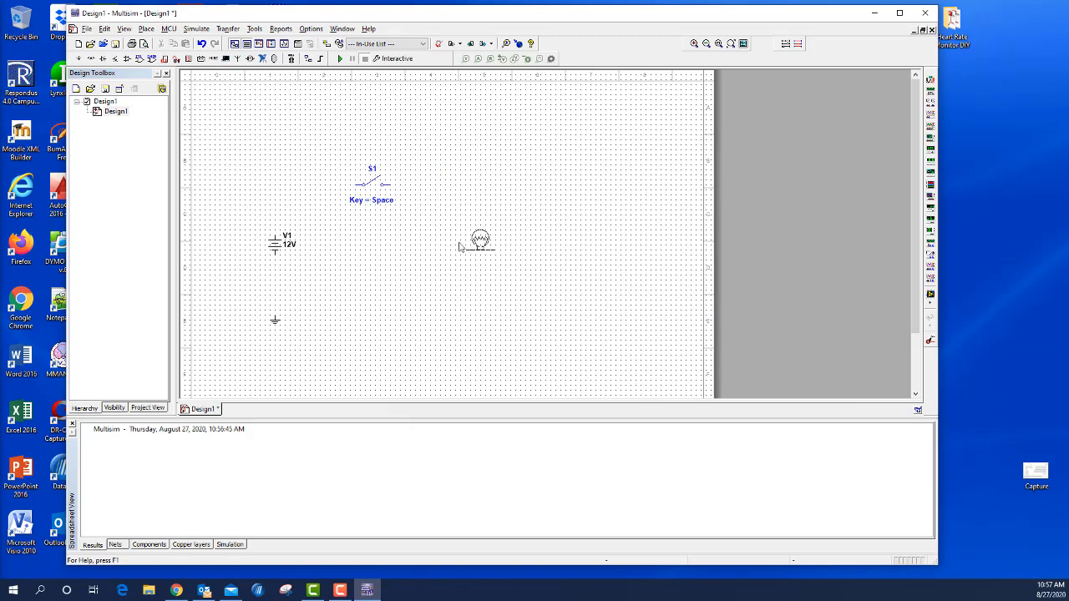
left_click(451, 244)
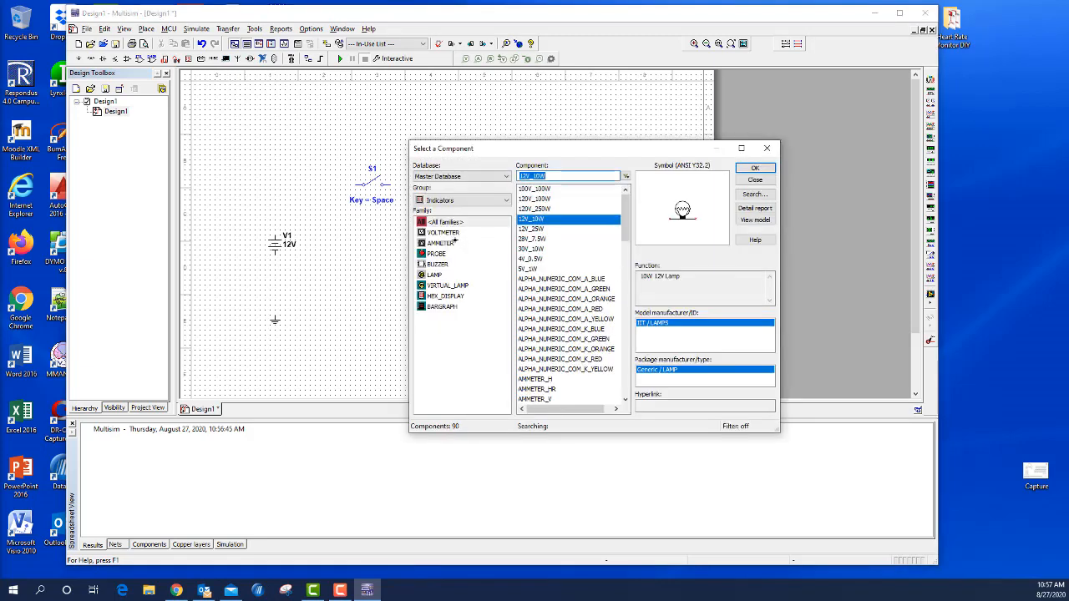
left_click(755, 179)
right_click(472, 231)
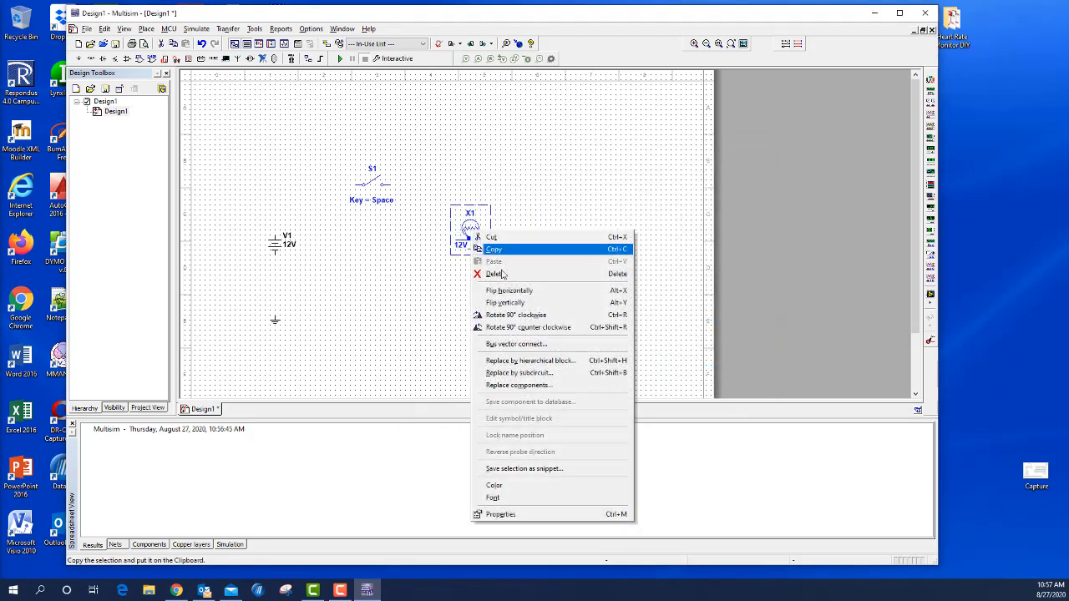
left_click(512, 315)
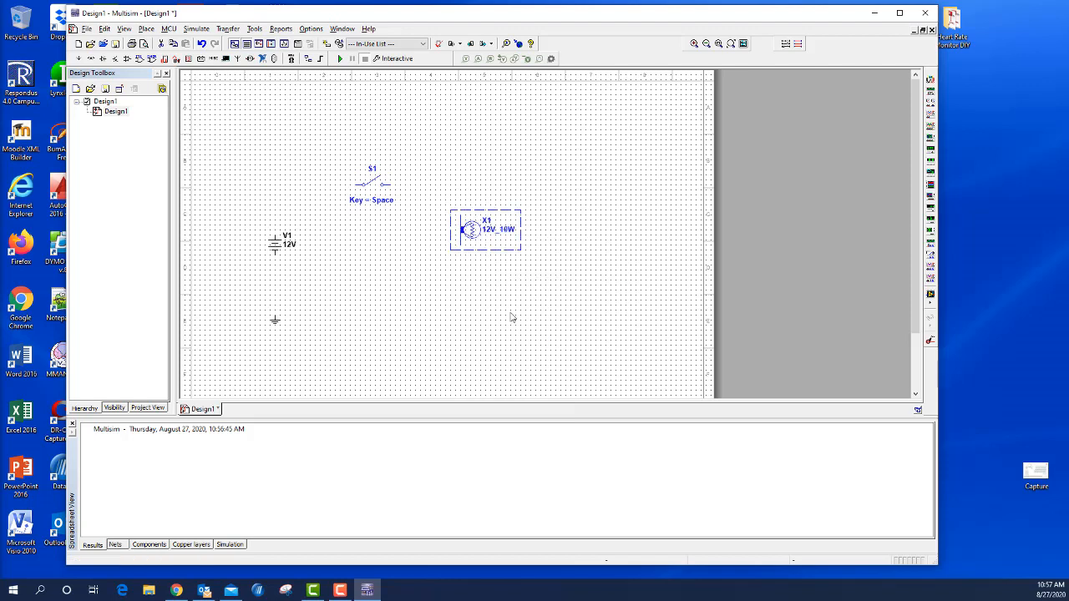
Wire the DC source's negative terminal to the ground symbol and connect the lamp's lower terminal to that wire
left_click(377, 246)
left_click(274, 254)
left_click(275, 316)
left_click(276, 285)
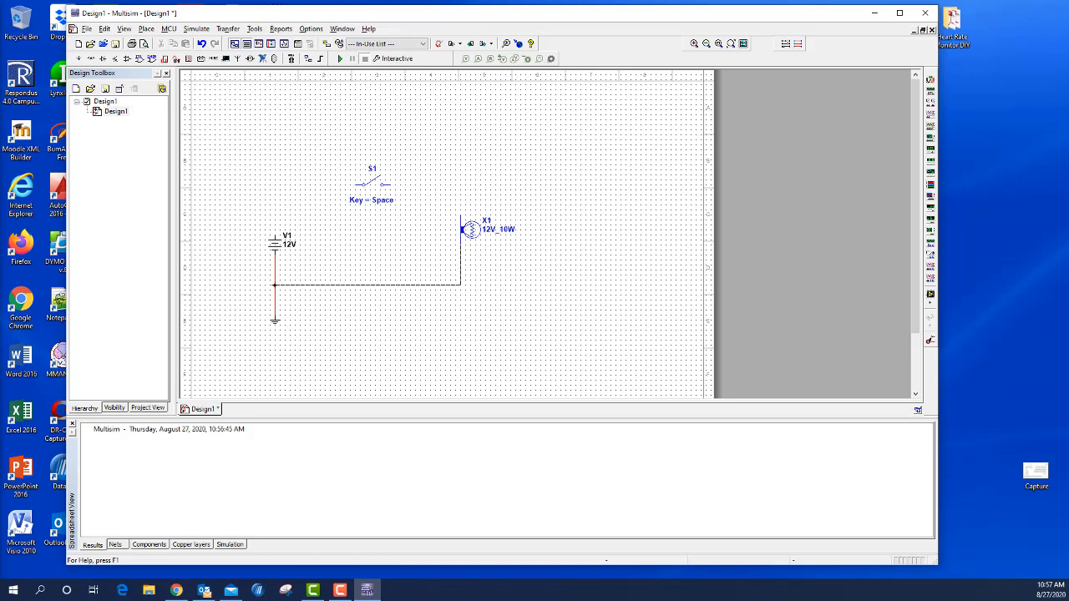
Set the segment color of the wire between the lamp's lower terminal and the ground line to black
right_click(291, 290)
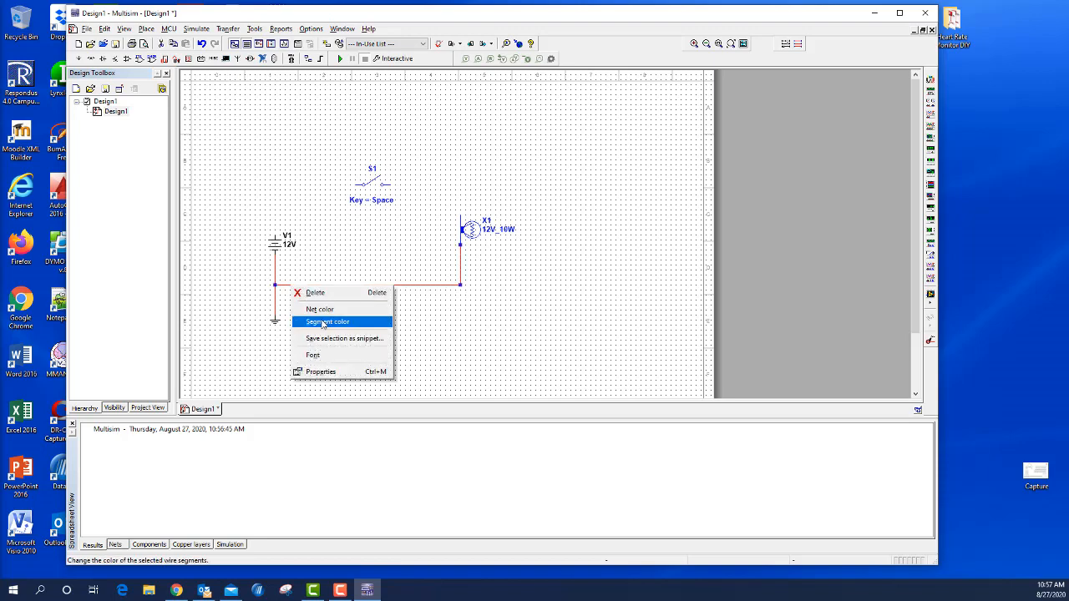
left_click(311, 321)
left_click(532, 357)
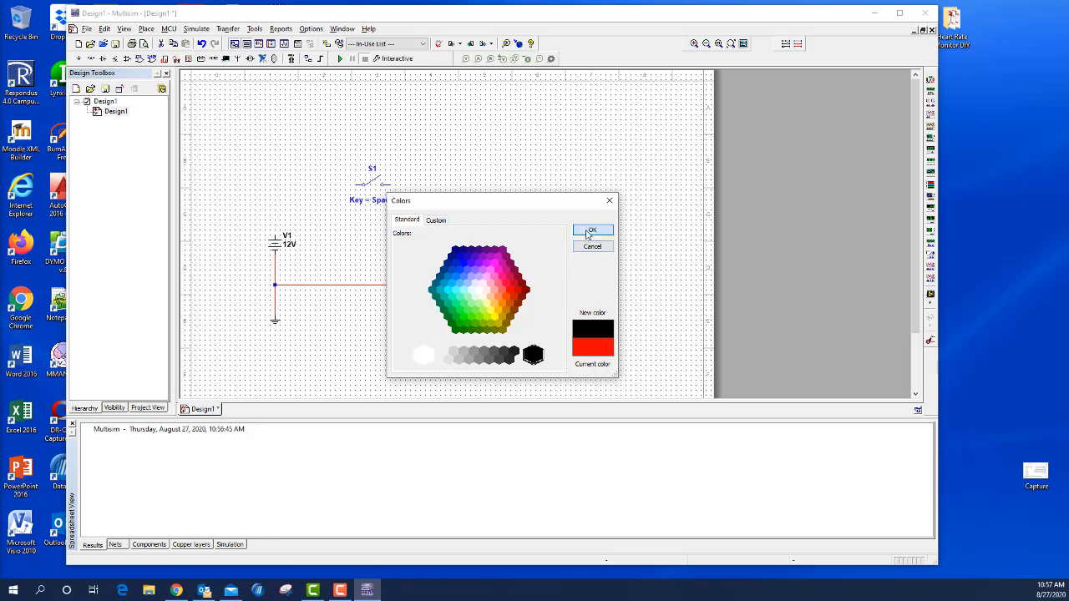
left_click(592, 229)
Set the segment color of both vertical wire segments between the DC source and the ground symbol to black
left_click(276, 279)
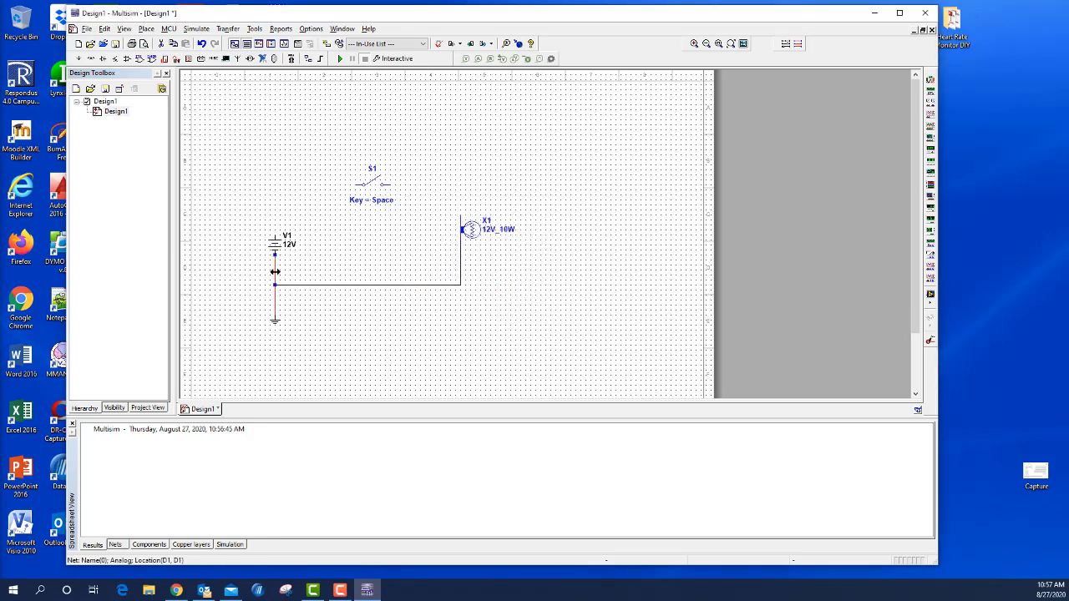
right_click(275, 271)
left_click(313, 302)
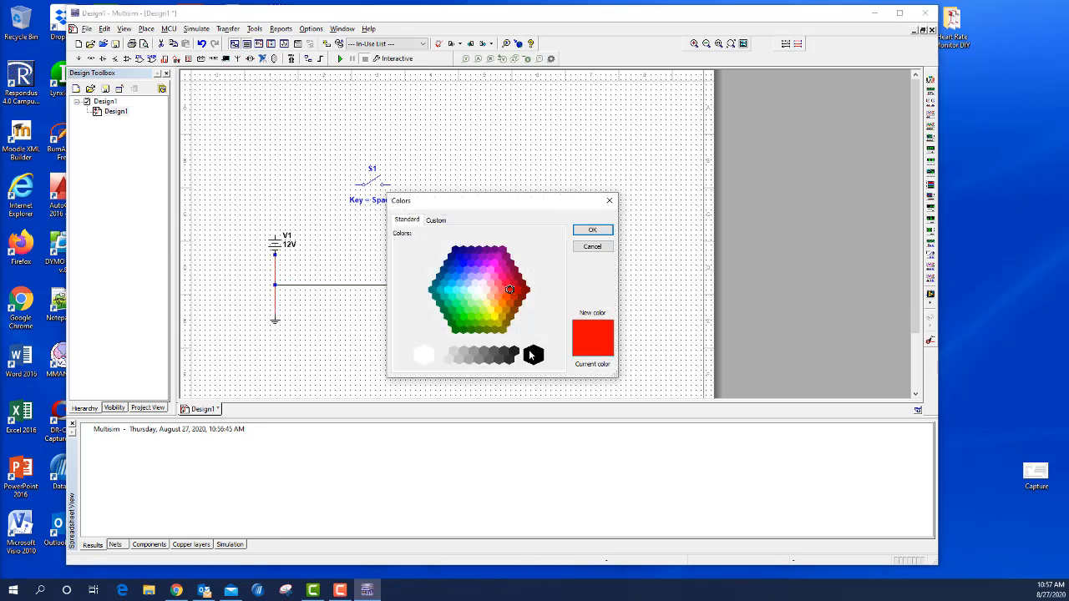
left_click(532, 356)
left_click(592, 230)
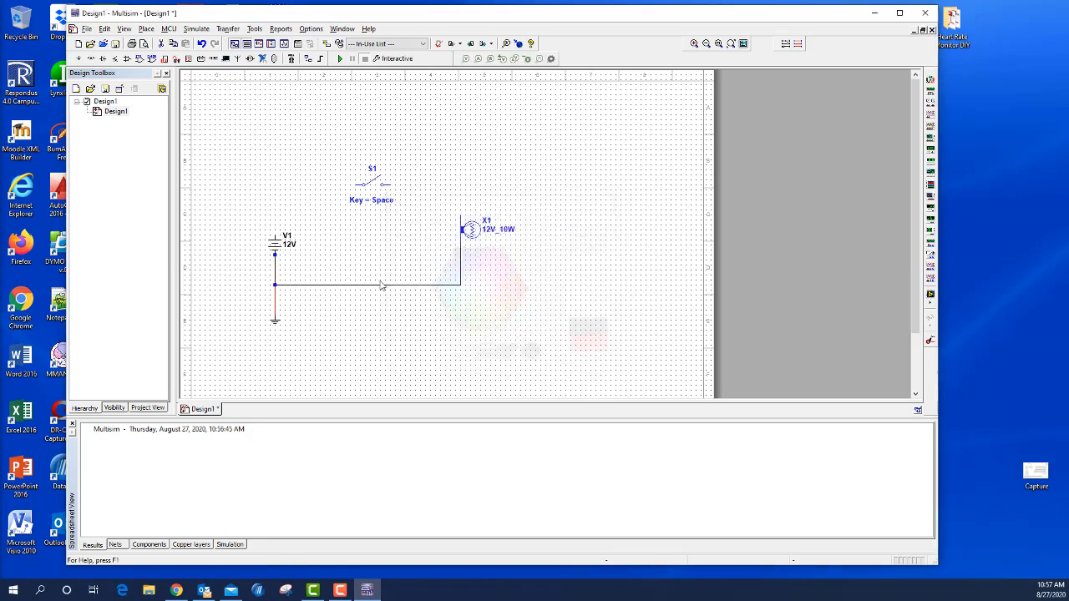
left_click(276, 309)
right_click(276, 308)
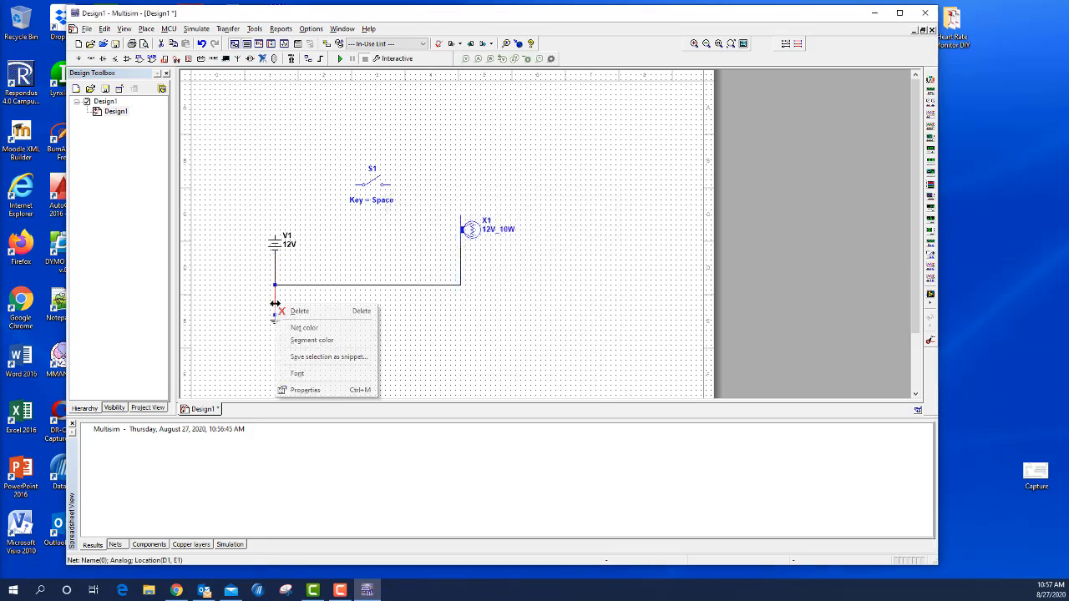
left_click(314, 342)
left_click(533, 356)
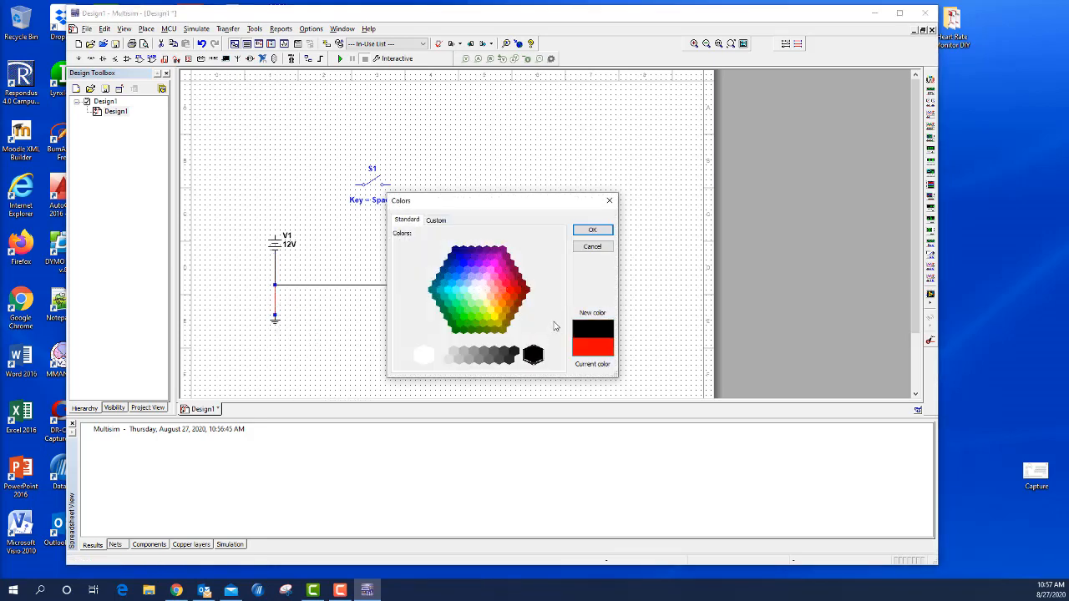
left_click(592, 231)
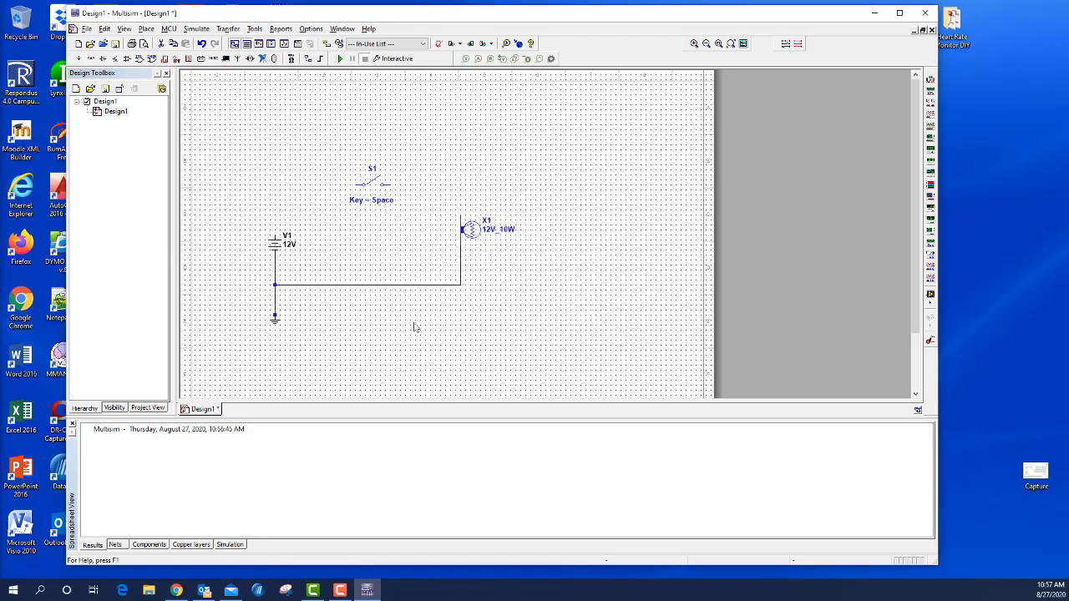
Wire the DC source's positive terminal to switch S1 and the switch's other terminal to the lamp's upper terminal
left_click(347, 187)
left_click(390, 184)
left_click(462, 227)
Save the design to the Desktop under the name "Basic Circuit 1"
left_click(86, 28)
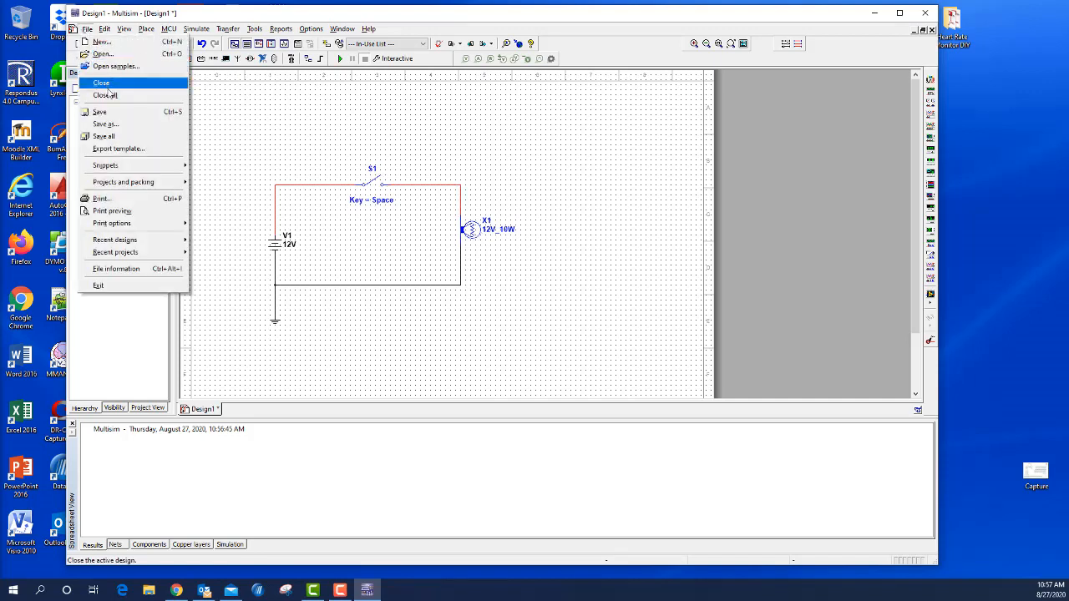
left_click(107, 124)
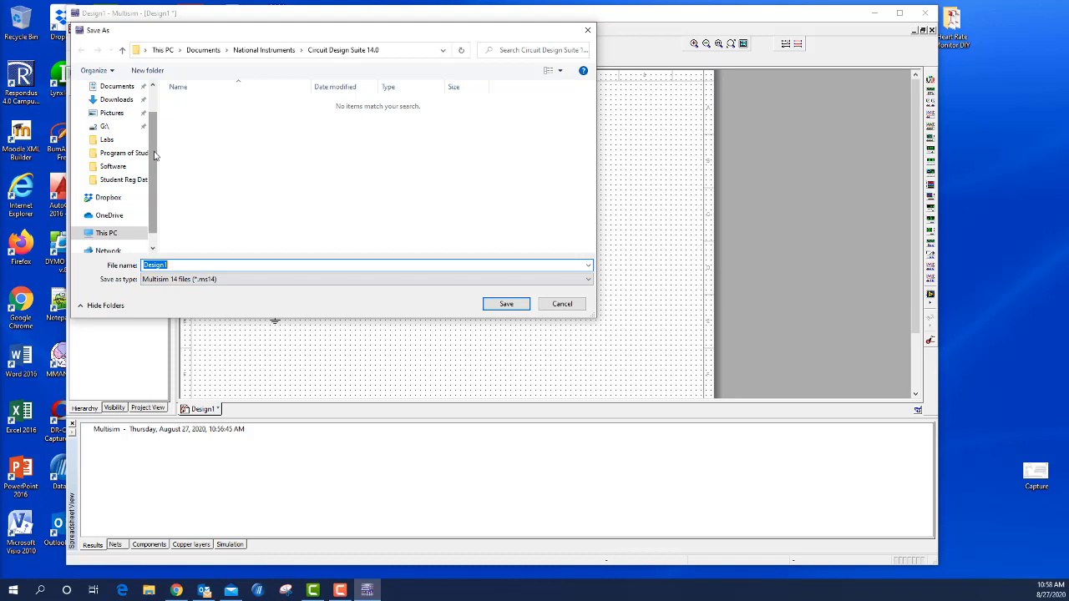
scroll(155, 150, "up", 1)
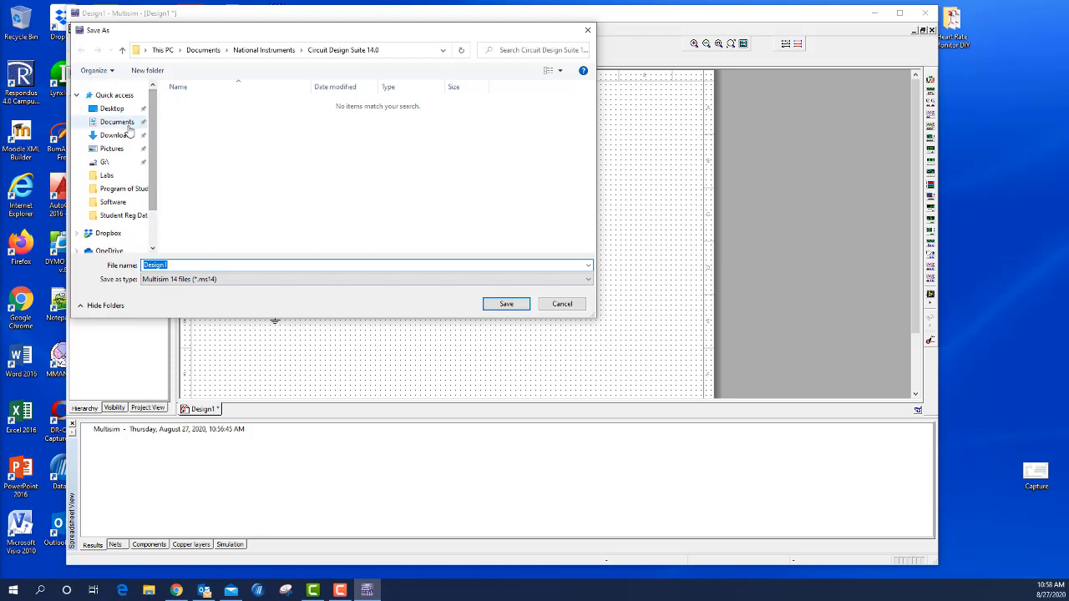
left_click(116, 125)
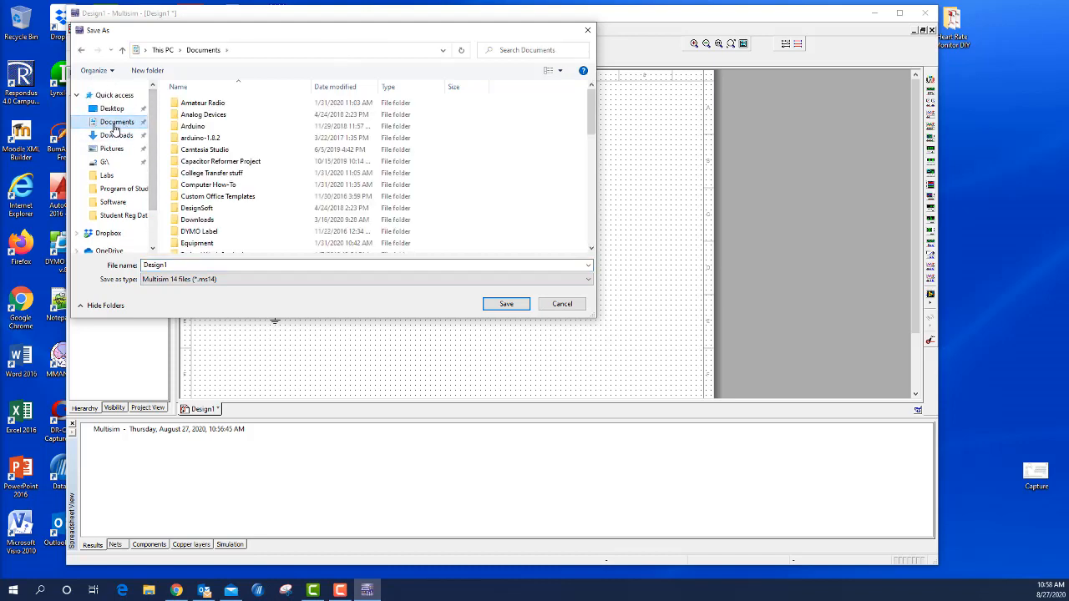
left_click(114, 111)
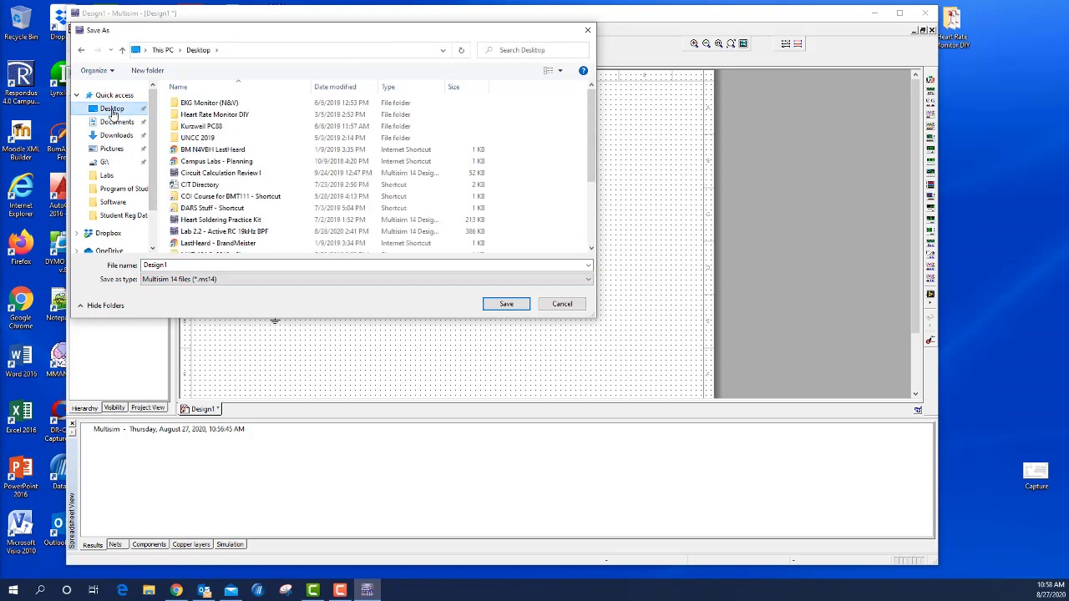
left_click(184, 266)
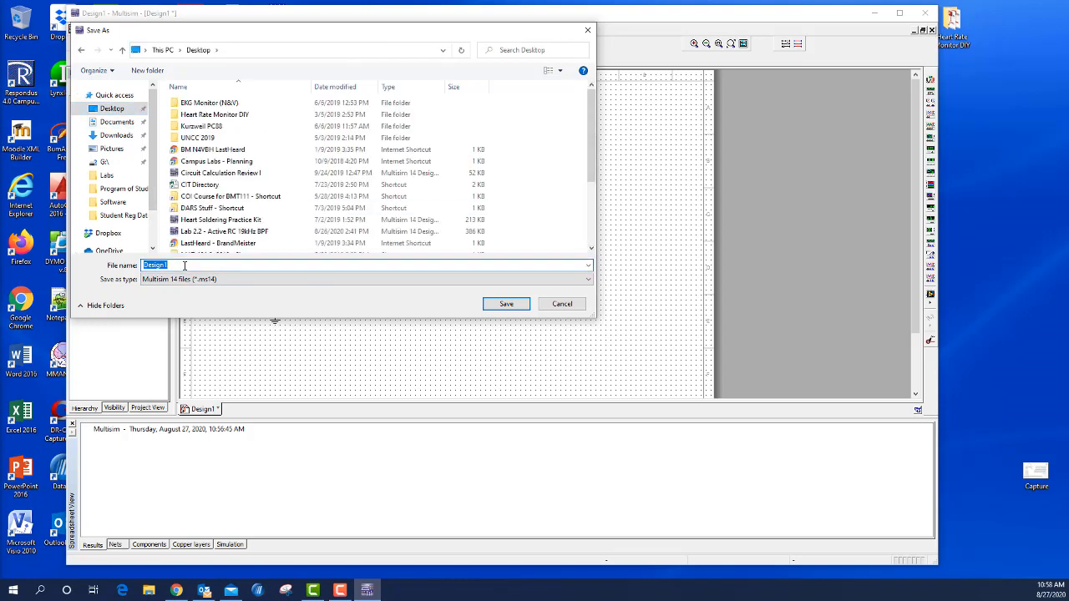
type("Basic Circuit 1")
left_click(499, 304)
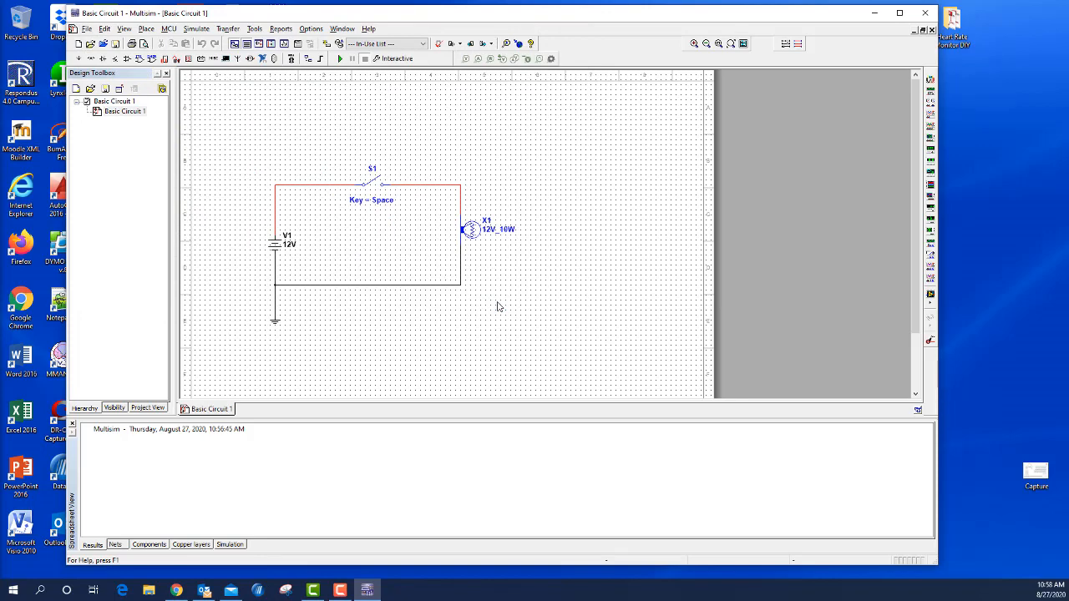
Move the Basic Circuit 1 file on the Windows desktop to an empty area below the shortcuts and return to Multisim
left_click(874, 15)
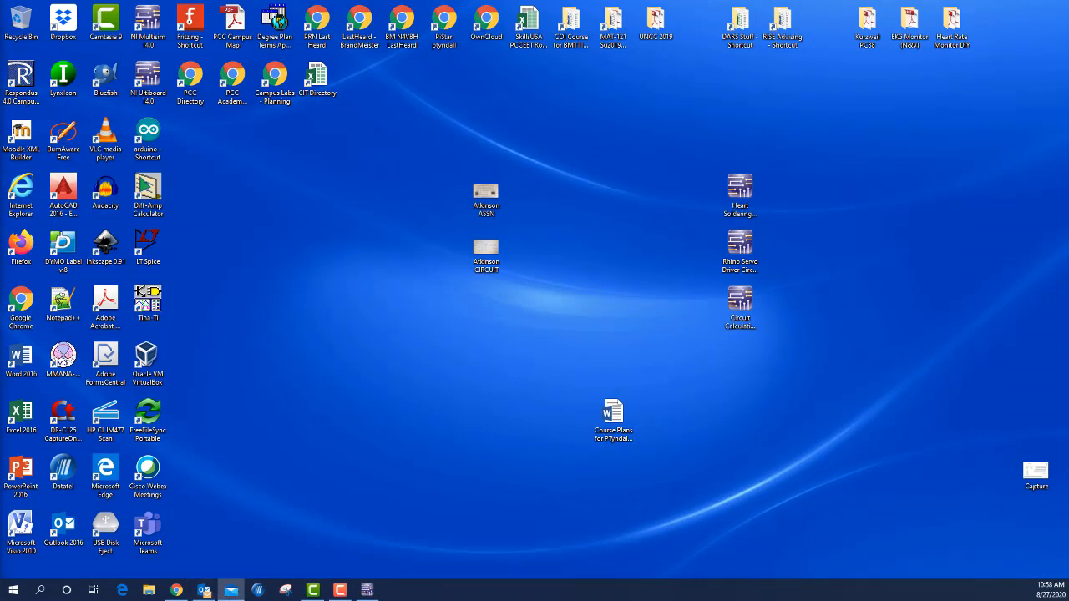
left_click_drag(61, 208, 315, 287)
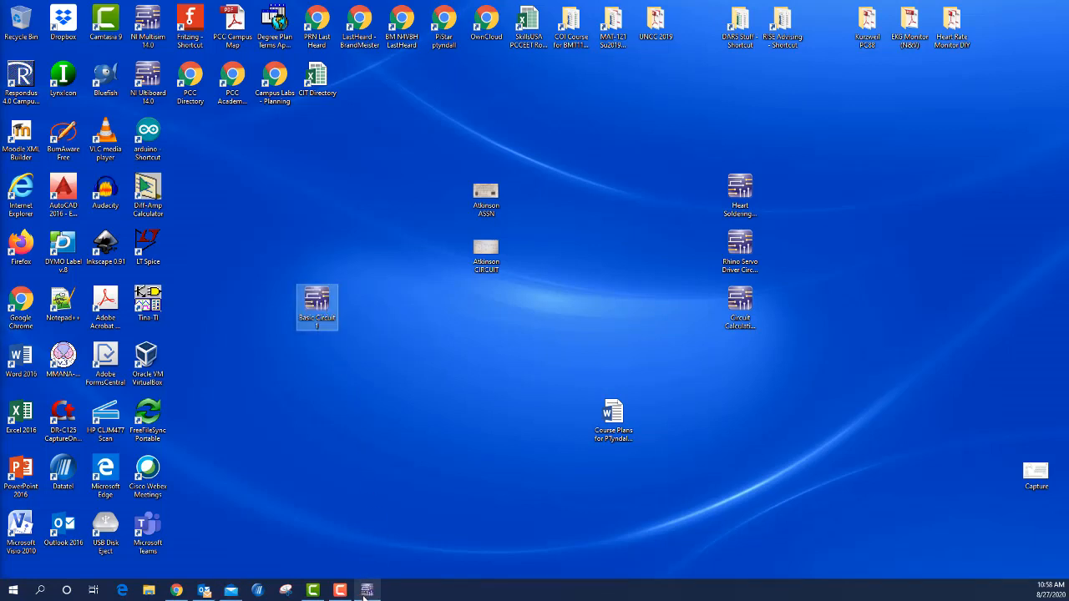
left_click(367, 589)
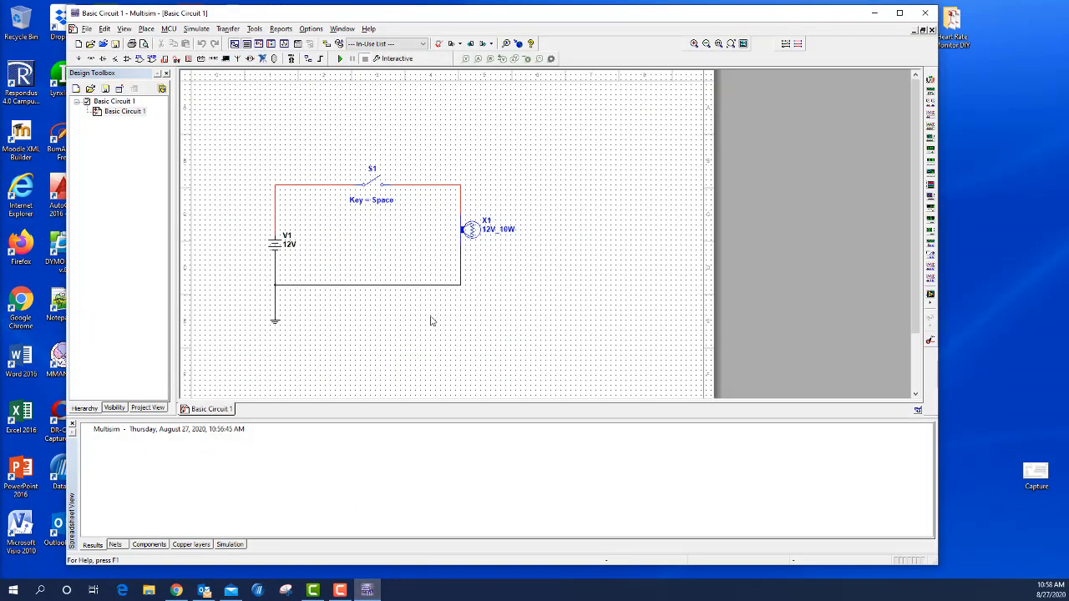
Run the interactive simulation and close switch S1
left_click_drag(325, 18, 317, 20)
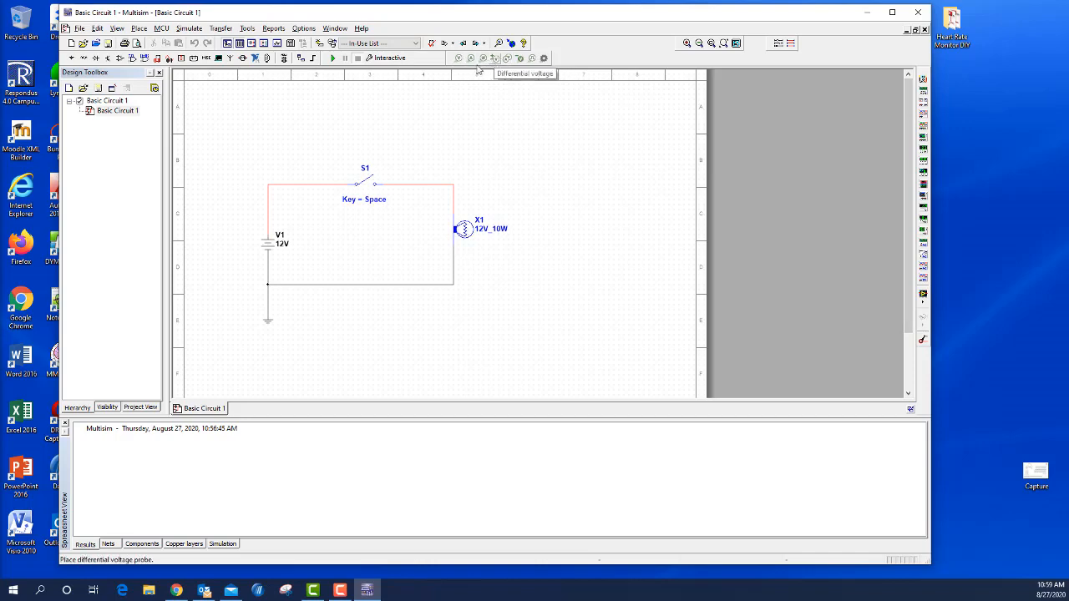
left_click(333, 59)
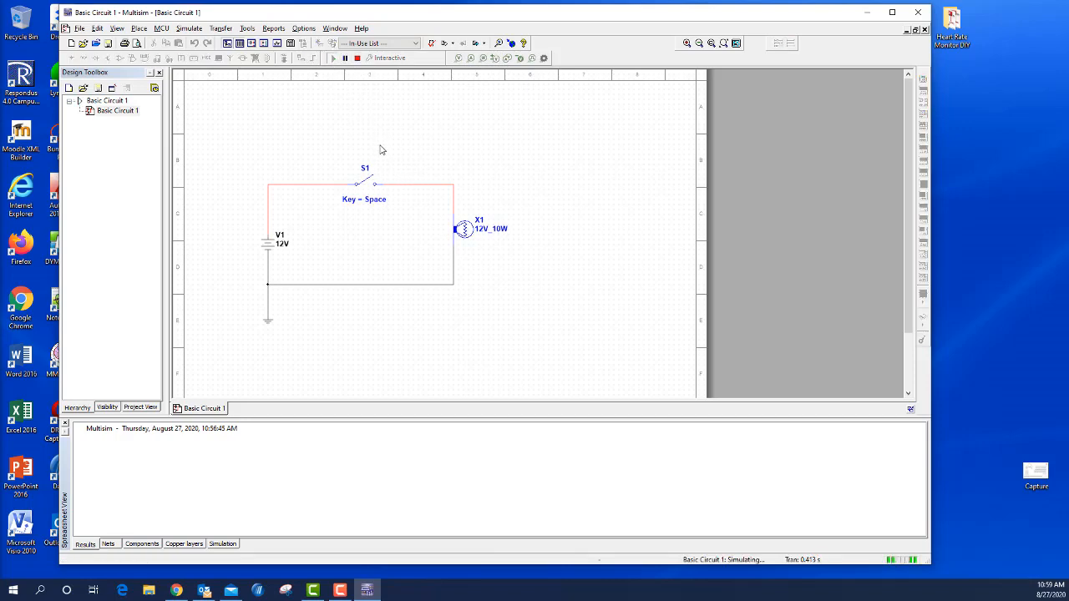
key("space")
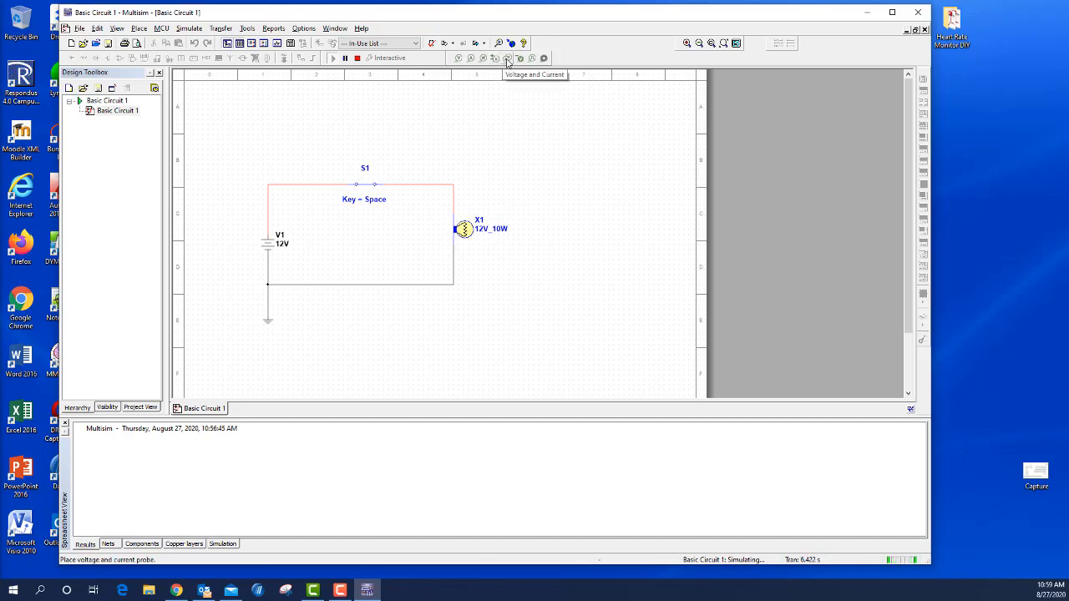
Place a voltage and current probe on the wire just above the lamp and move its readout box clear to the right
left_click(507, 61)
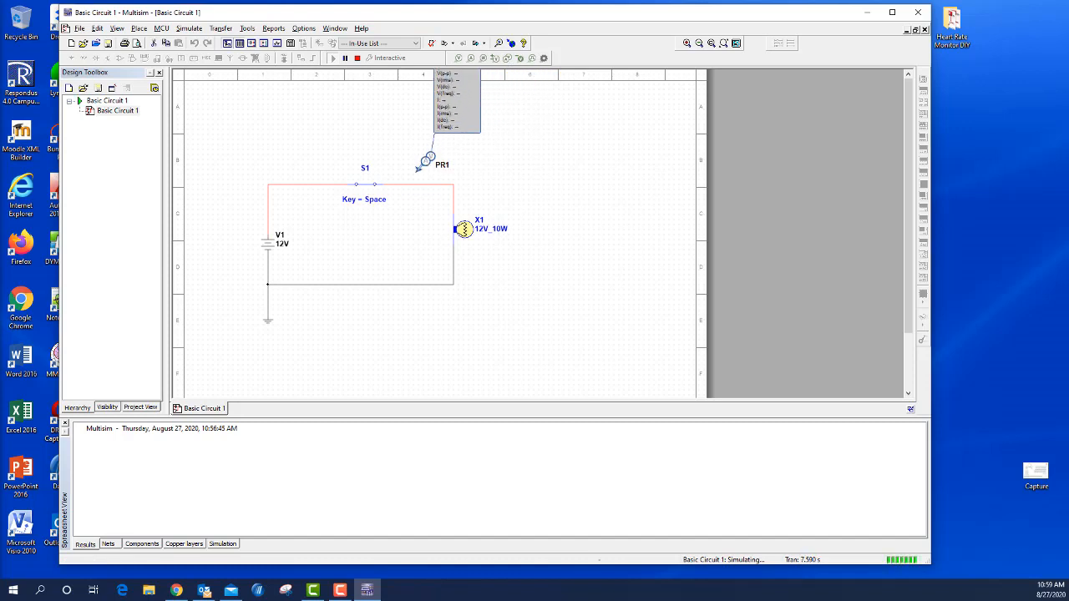
left_click(408, 184)
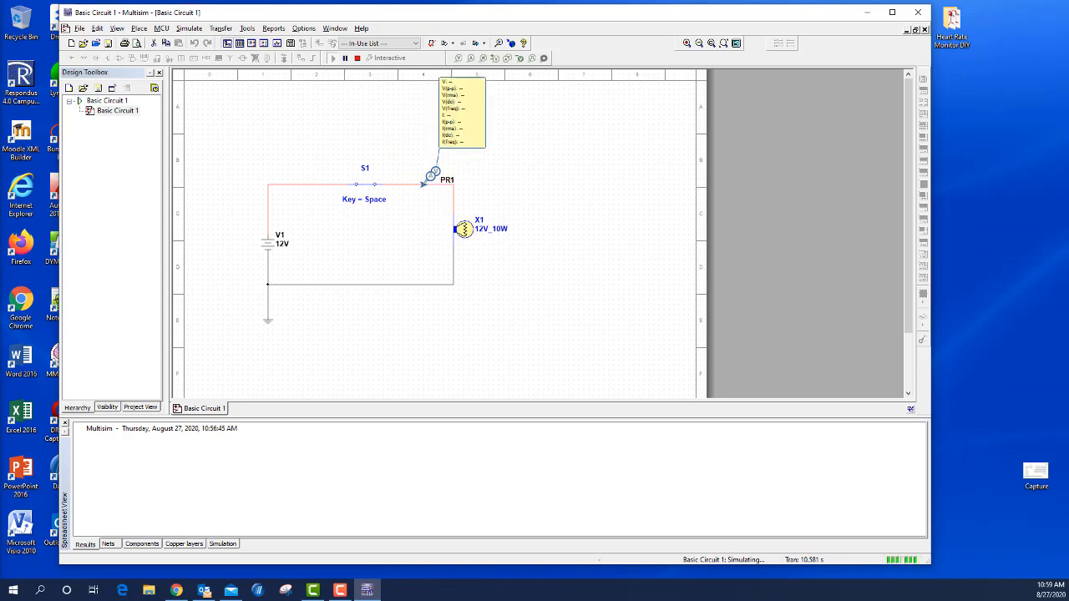
left_click(409, 184)
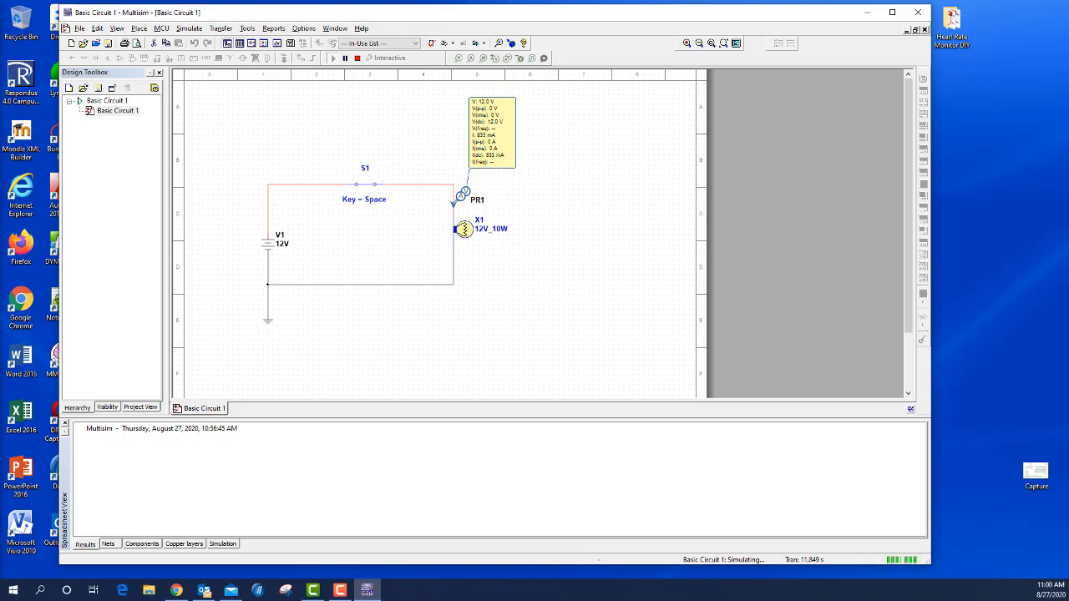
left_click(454, 205)
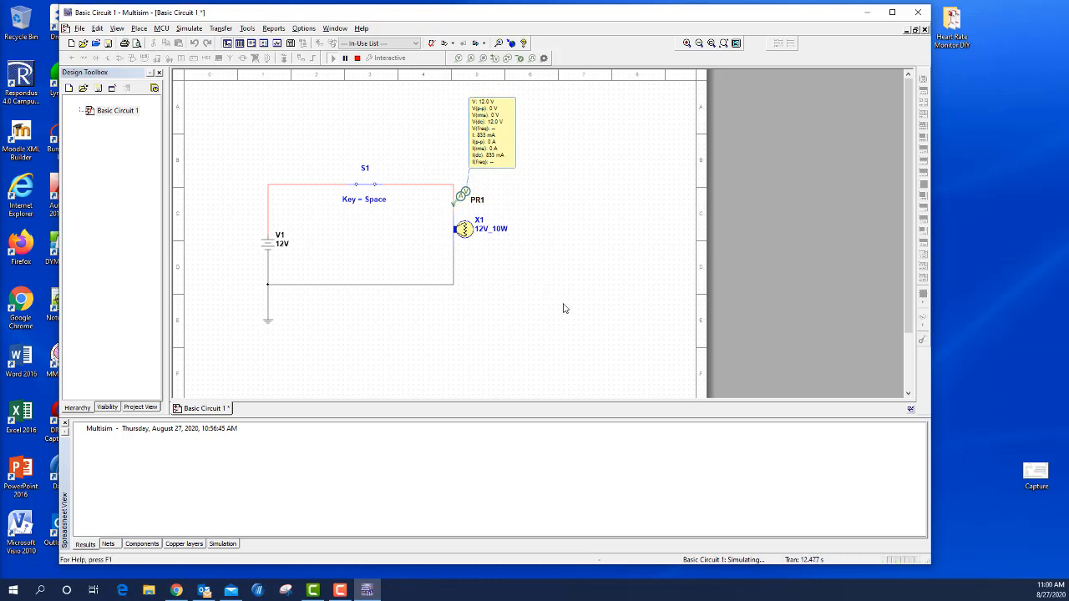
left_click(491, 135)
left_click_drag(491, 136, 533, 166)
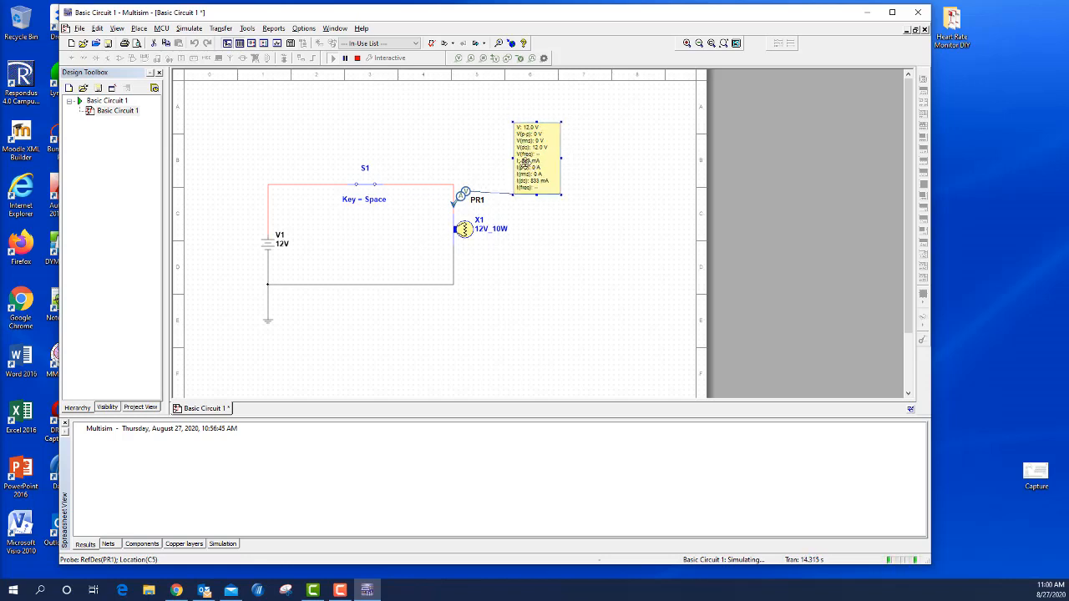
Place a second voltage and current probe on the wire between the source and S1, moving its readout above the source
left_click(506, 58)
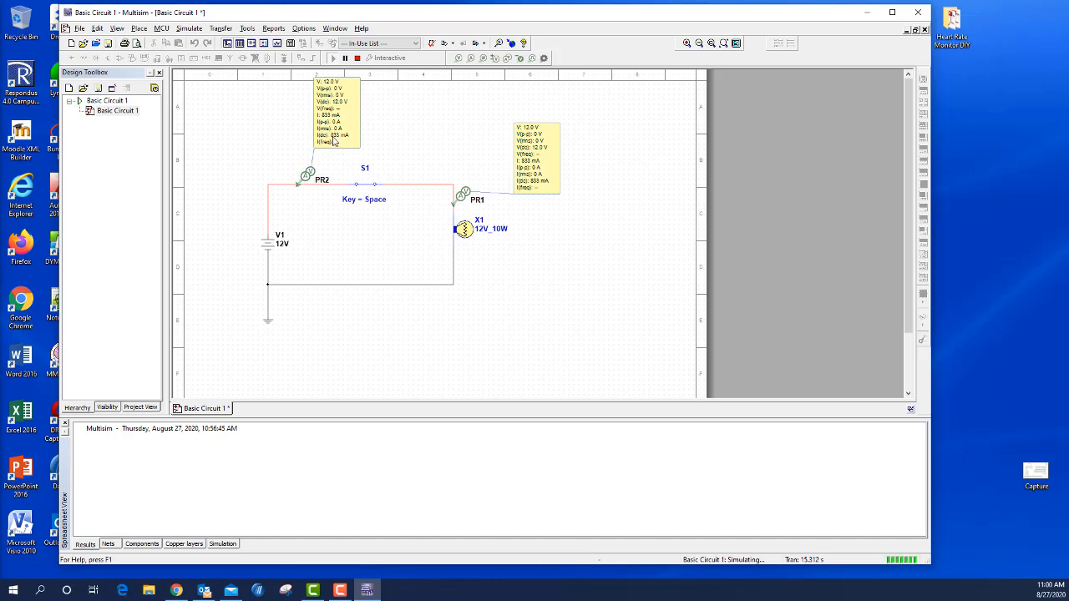
left_click_drag(338, 115, 261, 136)
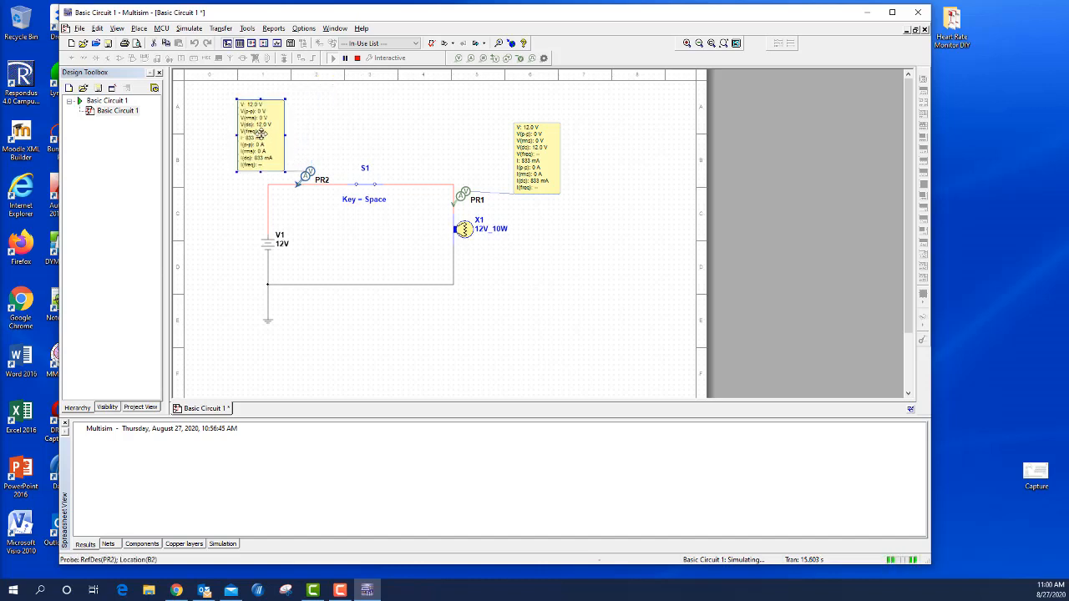
left_click(339, 132)
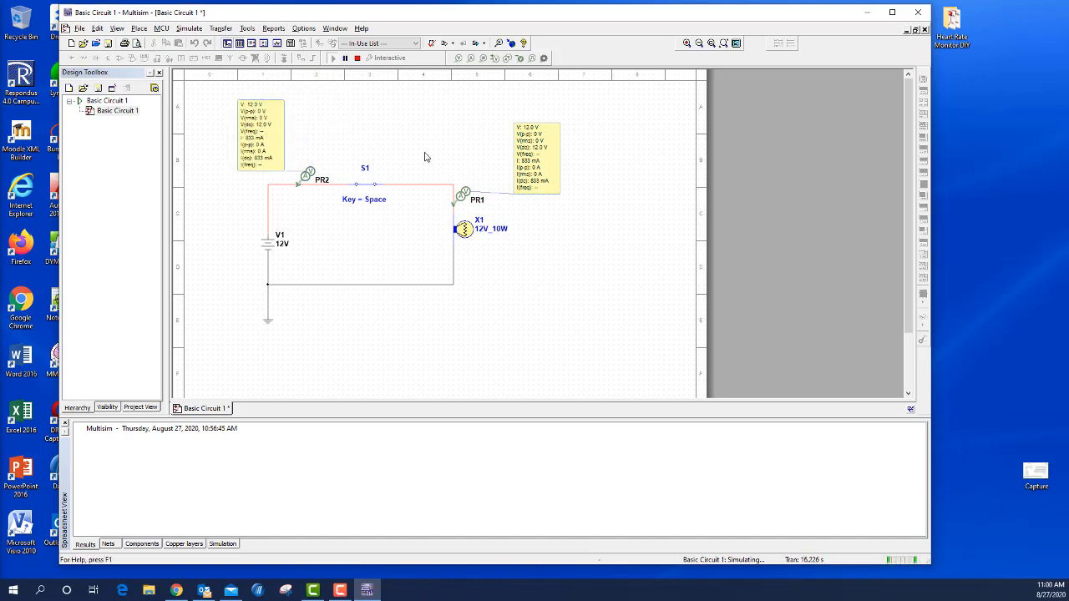
Toggle switch S1 open and closed during the simulation, and shift the DC source slightly upward along its wire
key("space")
left_click(365, 192)
left_click(364, 191)
left_click_drag(269, 251, 269, 236)
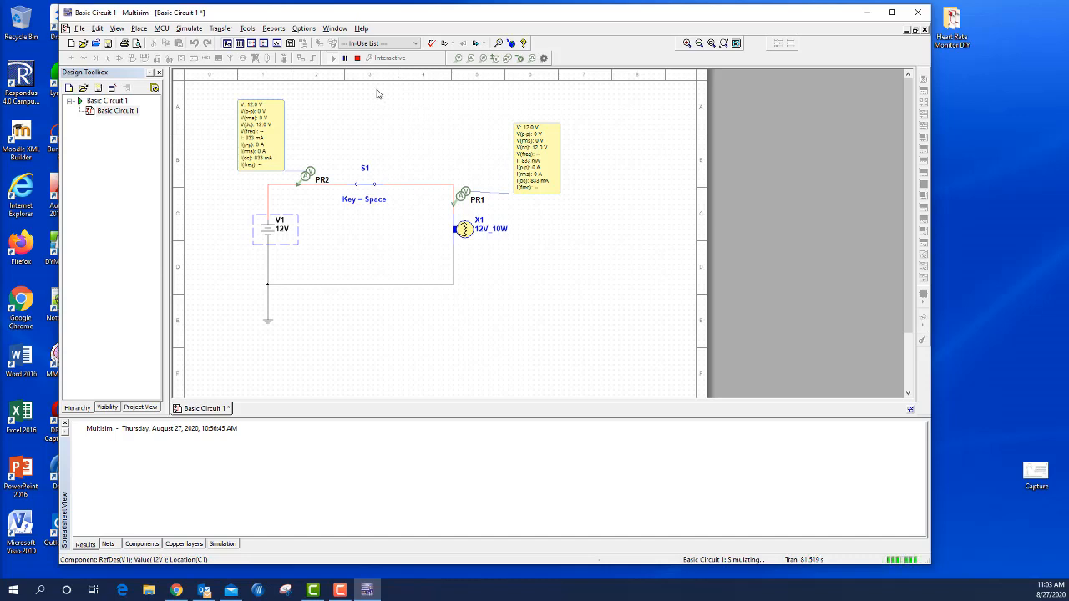
Stop the simulation and save the Basic Circuit 1 design
left_click(357, 58)
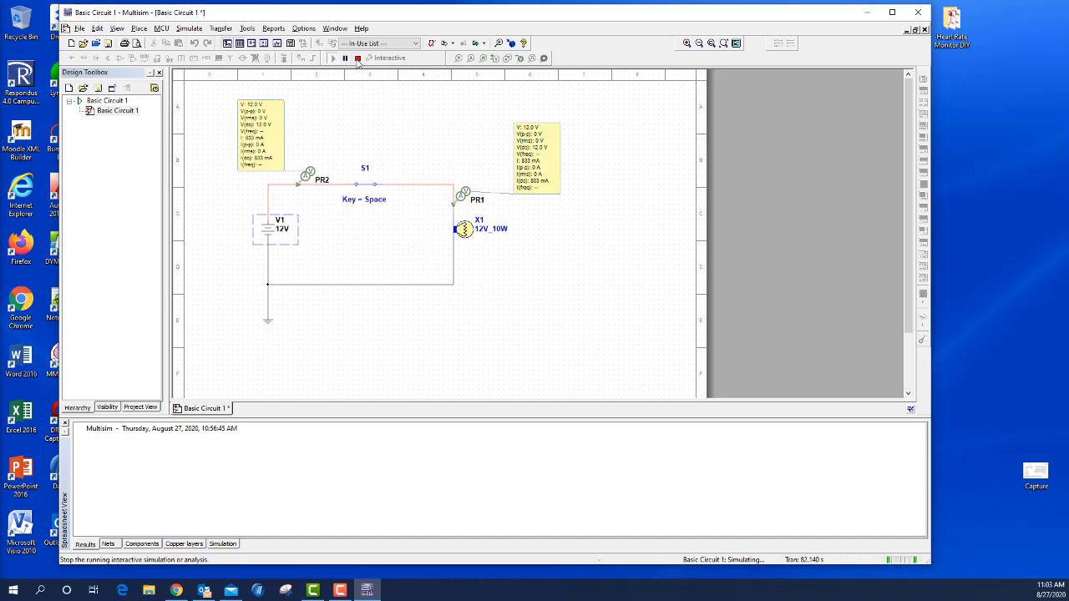
left_click(108, 44)
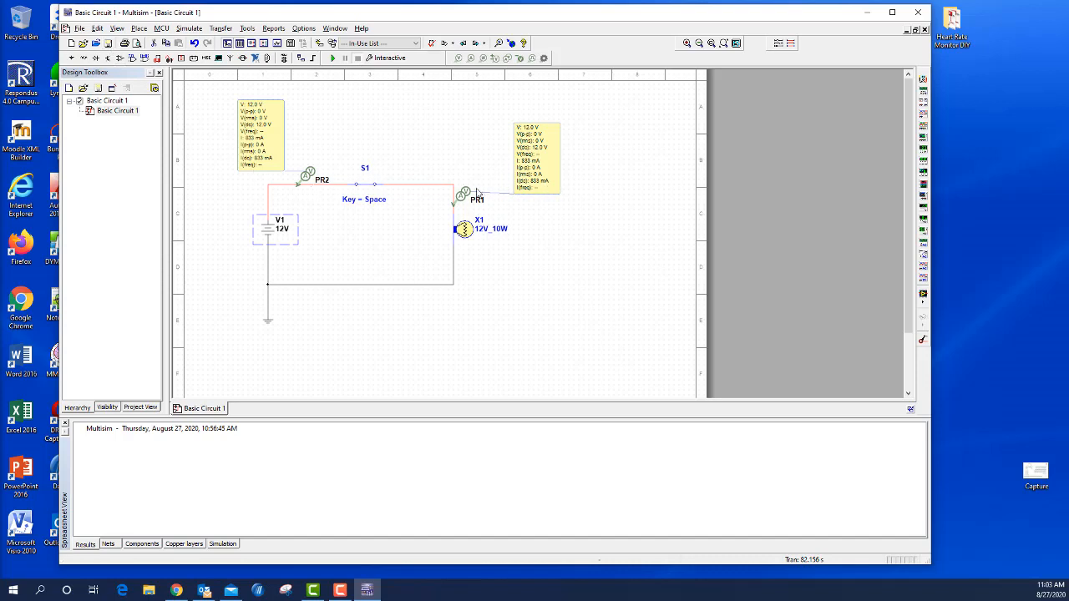
Deselect the DC source and set switch S1 to its open position
left_click(377, 226)
left_click(365, 181)
left_click(358, 187)
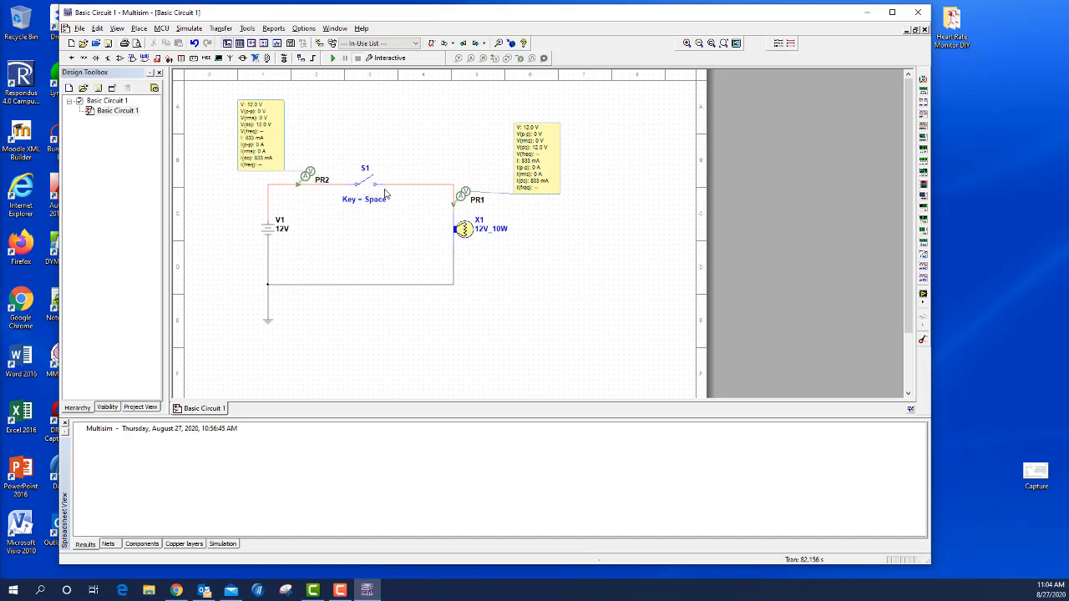